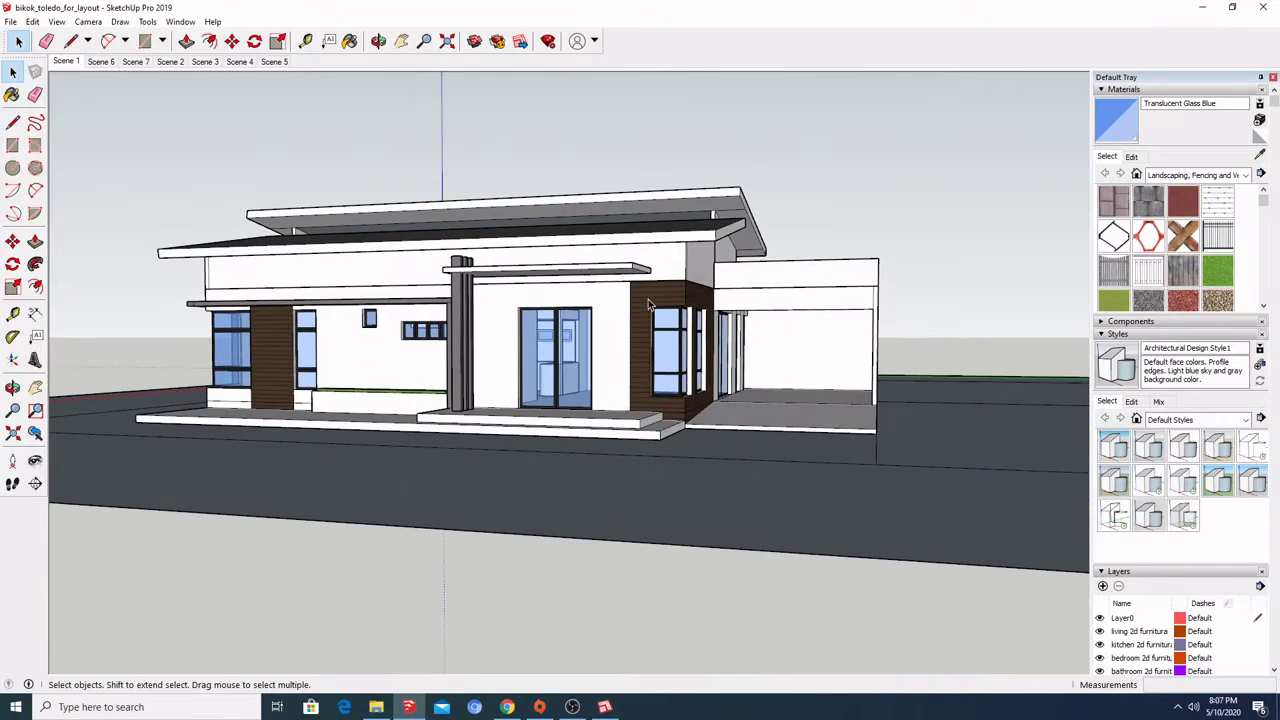
- Orbit and zoom around the house model to view the sloped roof from above
middle_drag(804, 319, 760, 330)
scroll(760, 330, down, 3)
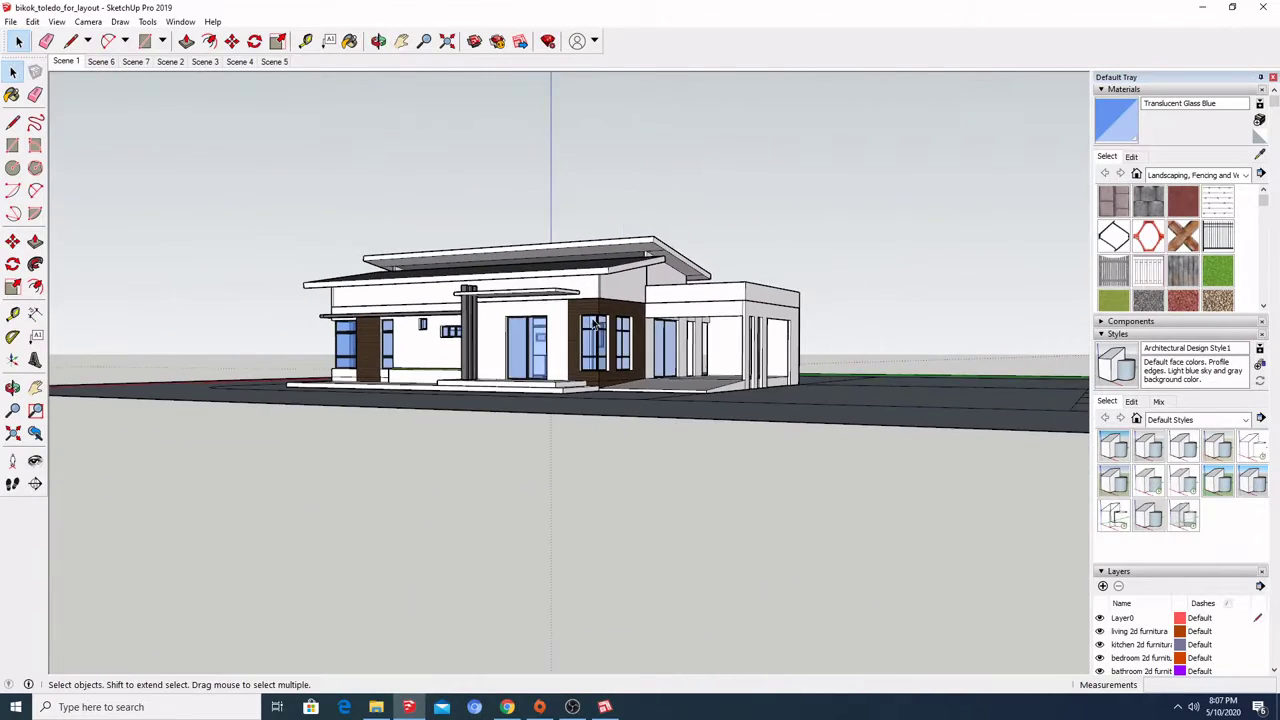
middle_drag(600, 380, 622, 365)
scroll(690, 368, up, 3)
scroll(613, 362, down, 3)
scroll(590, 375, down, 2)
scroll(603, 194, up, 3)
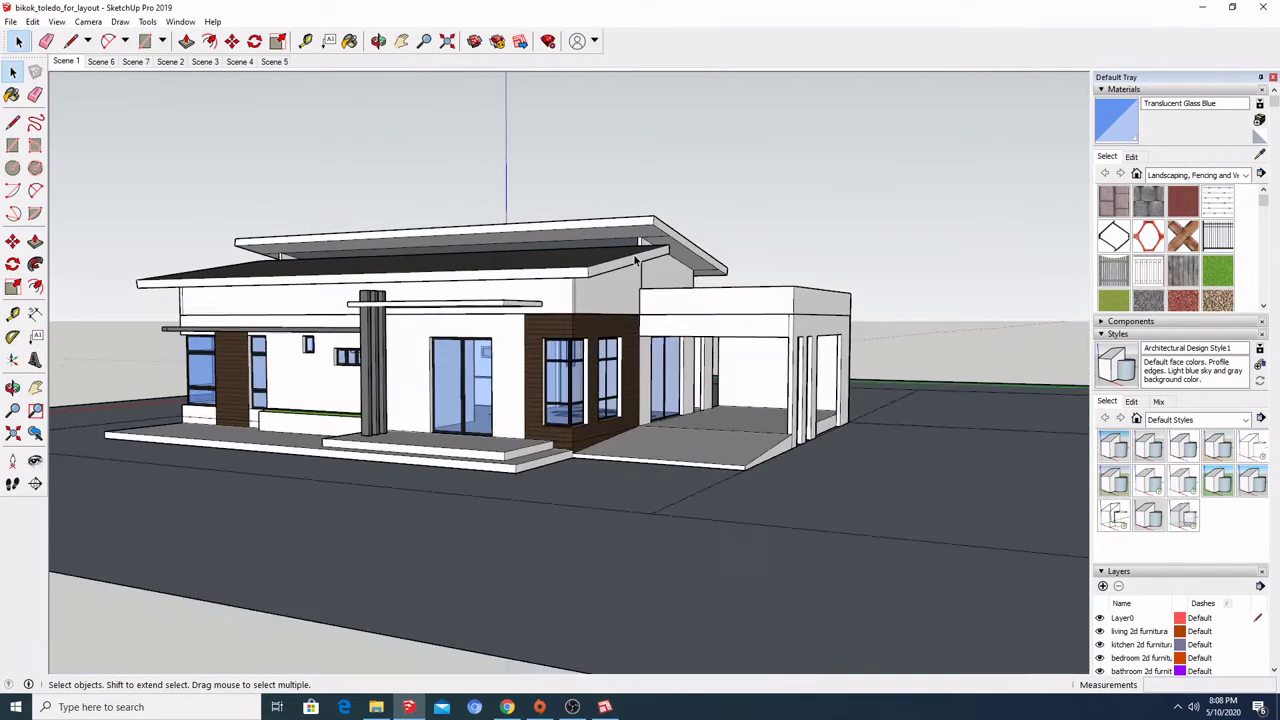
middle_drag(545, 267, 480, 400)
scroll(657, 375, down, 5)
scroll(630, 418, up, 3)
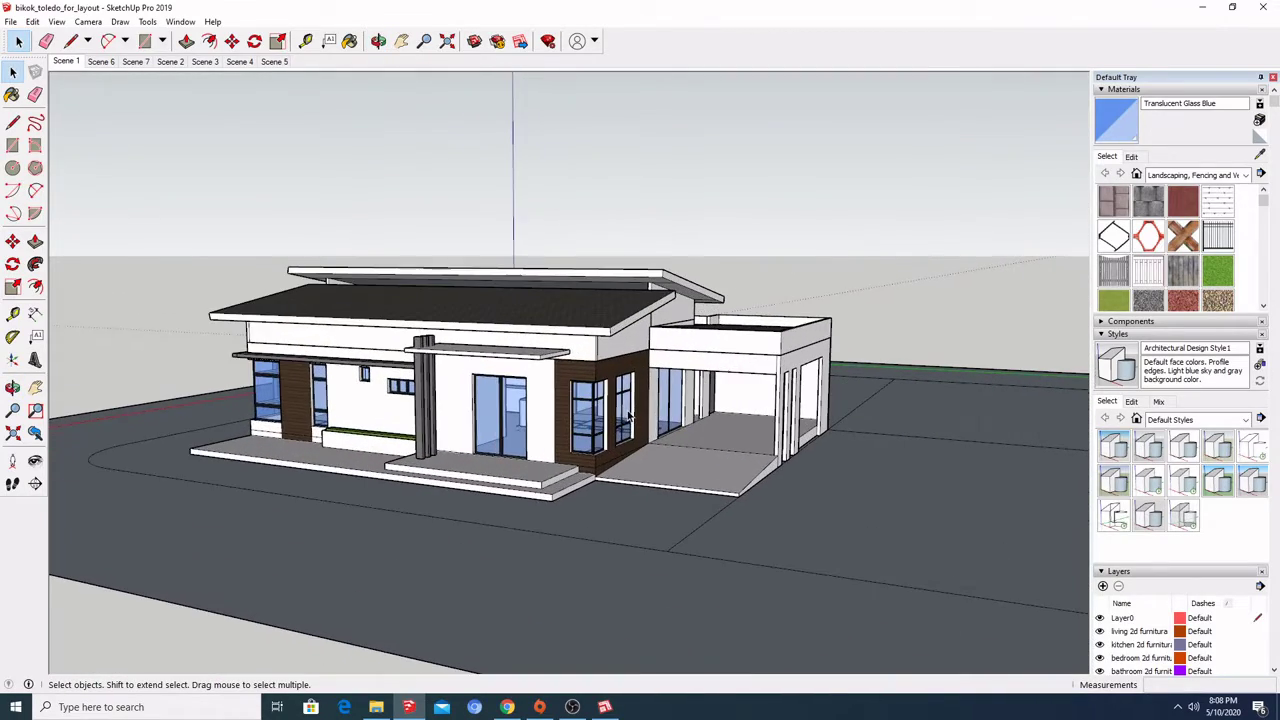
middle_drag(645, 437, 477, 390)
scroll(641, 445, up, 3)
scroll(600, 430, down, 2)
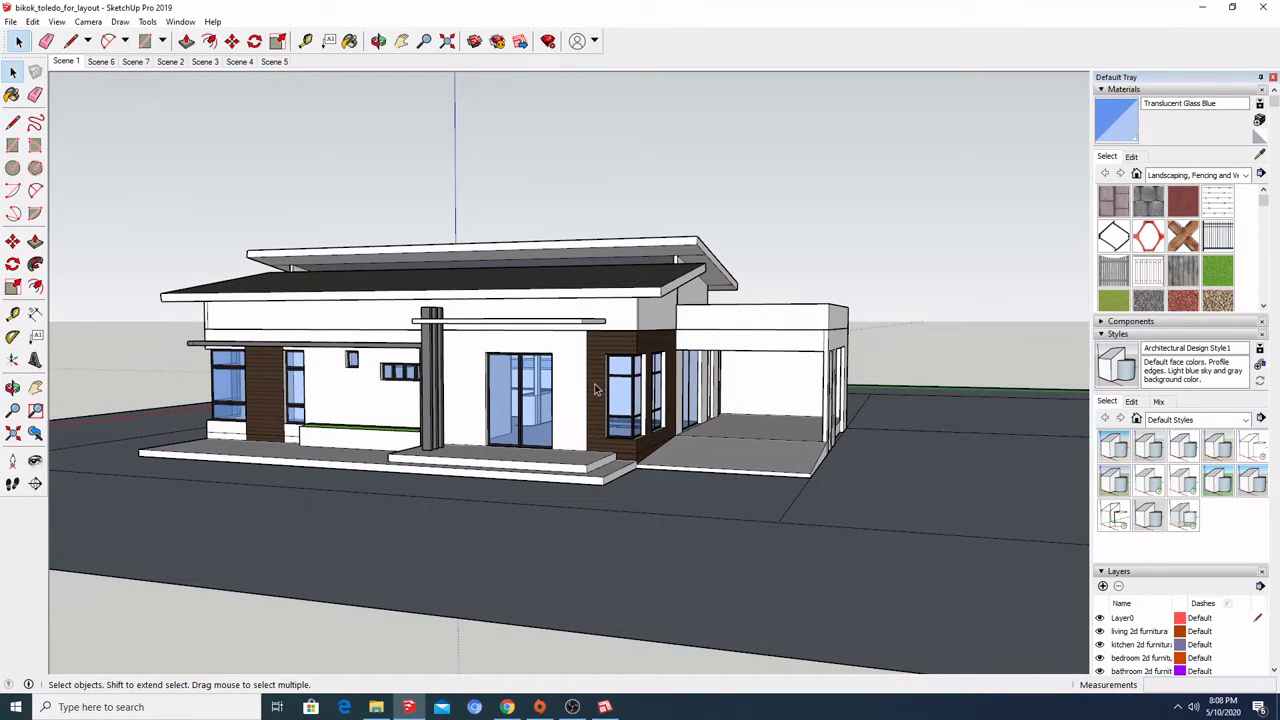
middle_drag(594, 389, 551, 392)
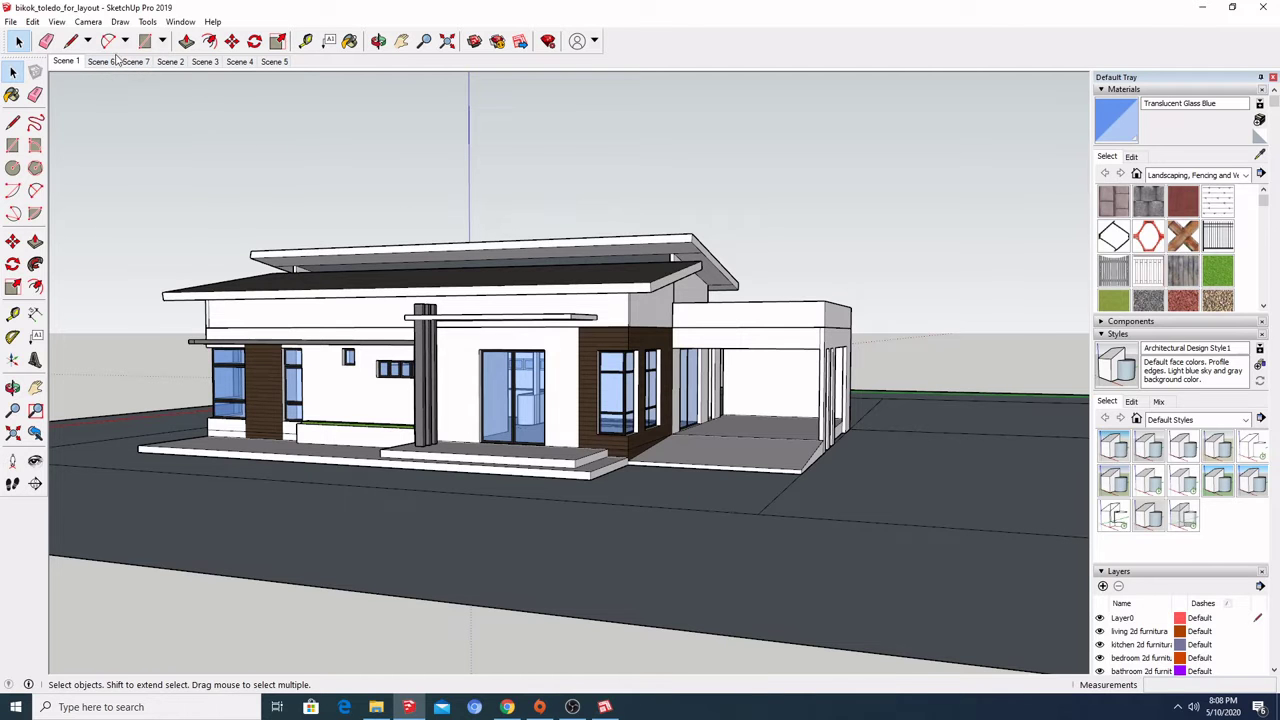
click(64, 61)
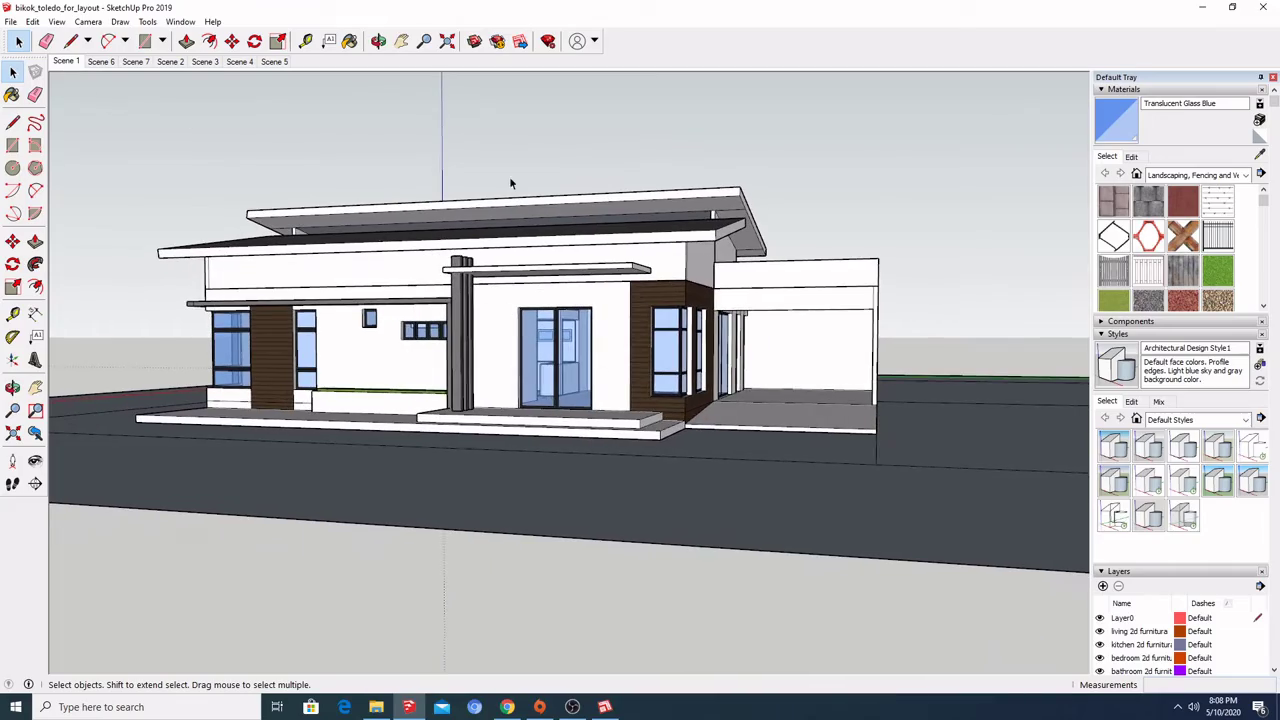
middle_drag(81, 360, 110, 82)
- Preview Scenes 6, 7, 2, 3, 4 and 5, return to Scene 1, and save the model
click(104, 61)
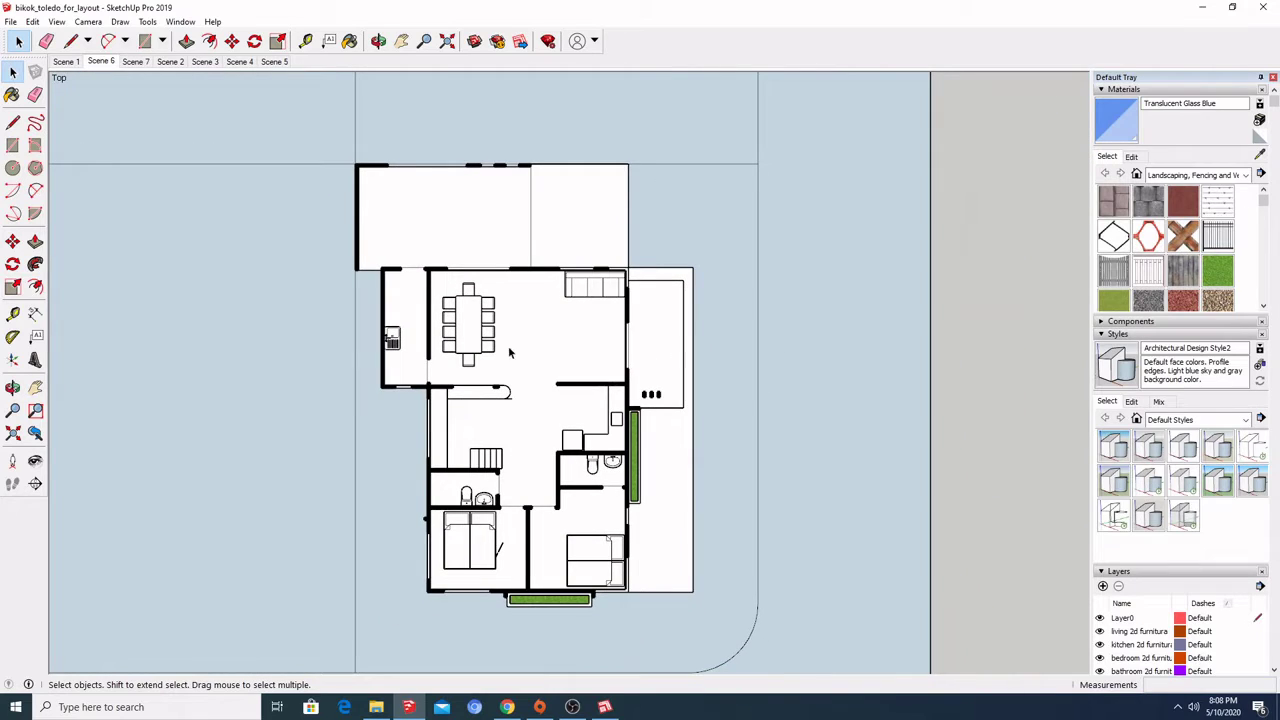
click(136, 63)
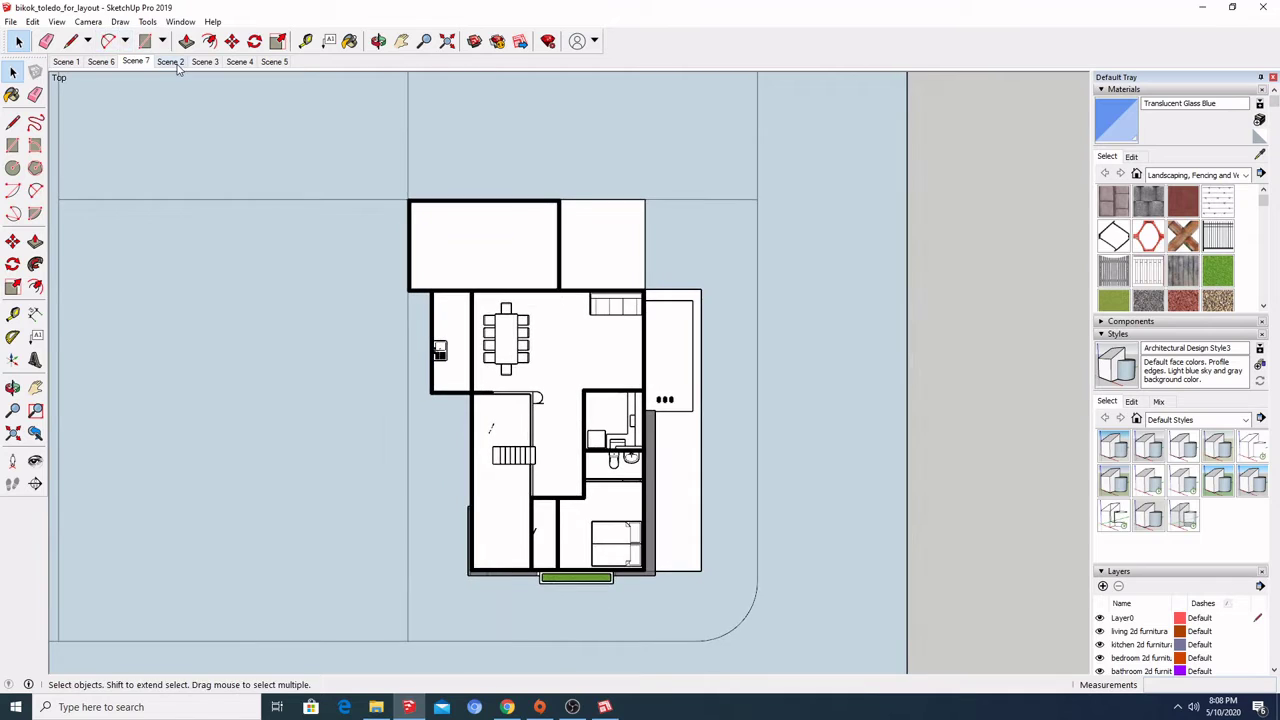
click(170, 61)
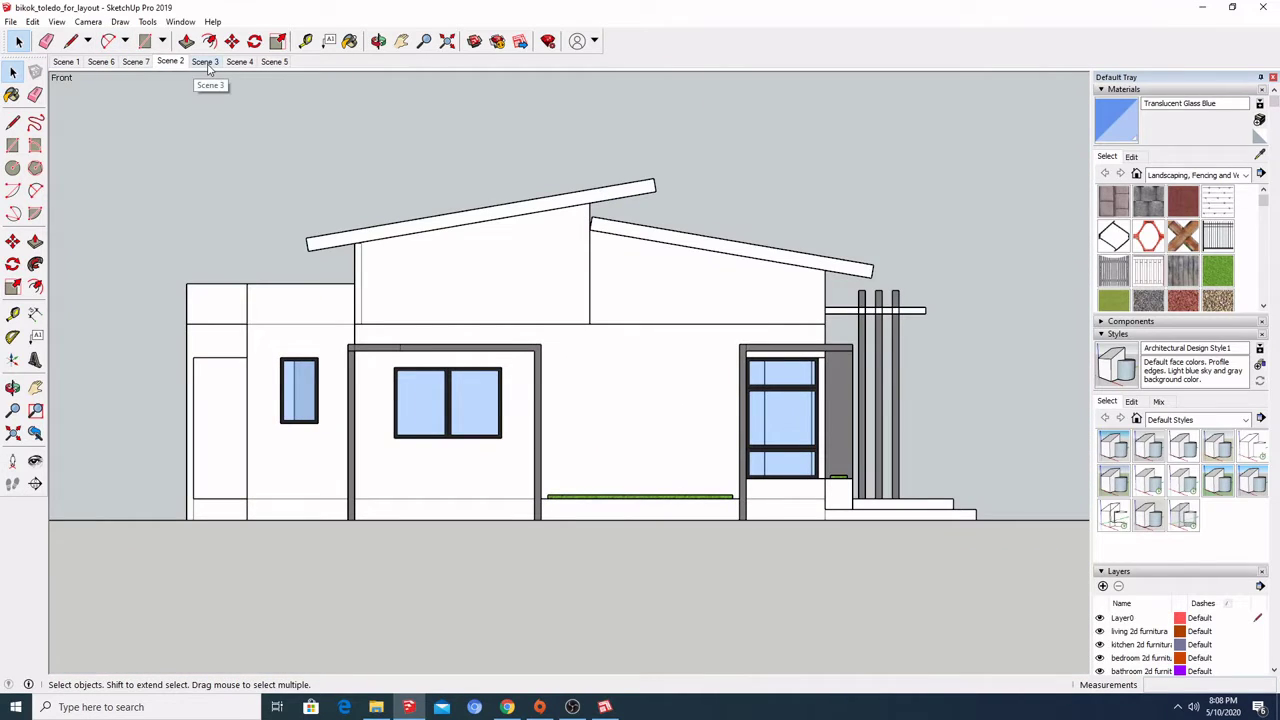
click(207, 62)
click(240, 62)
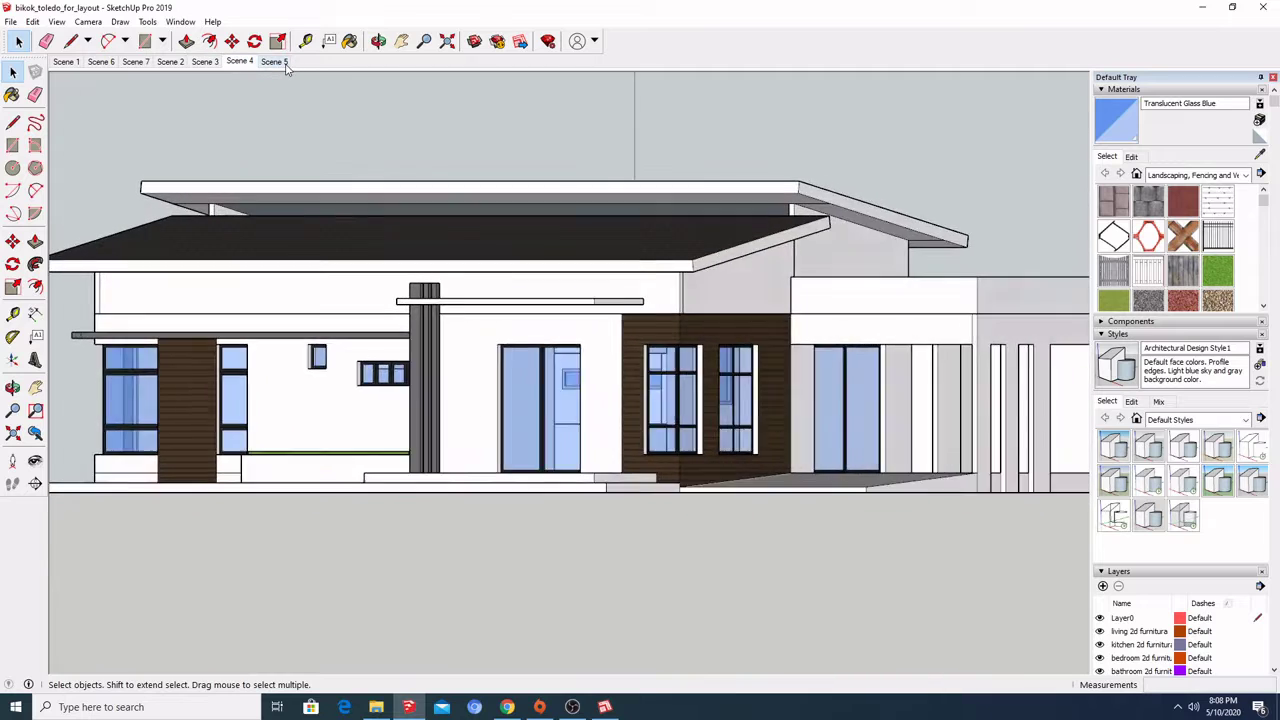
click(283, 63)
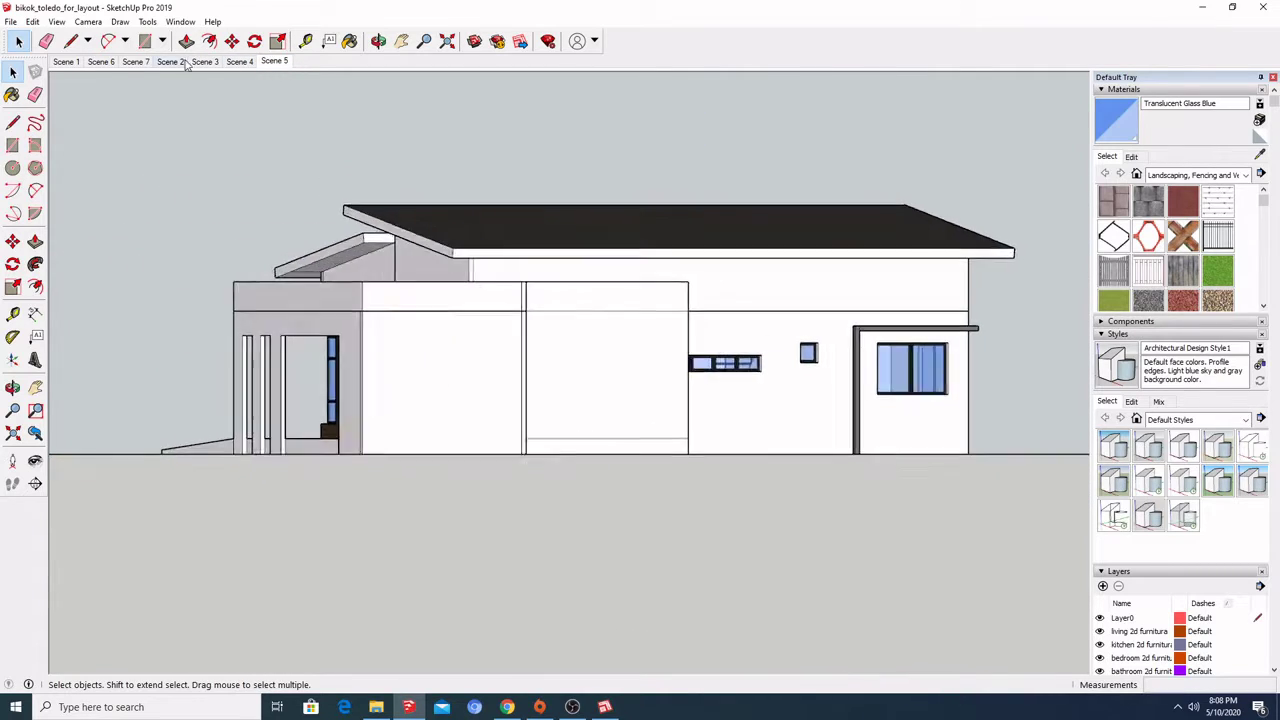
click(172, 62)
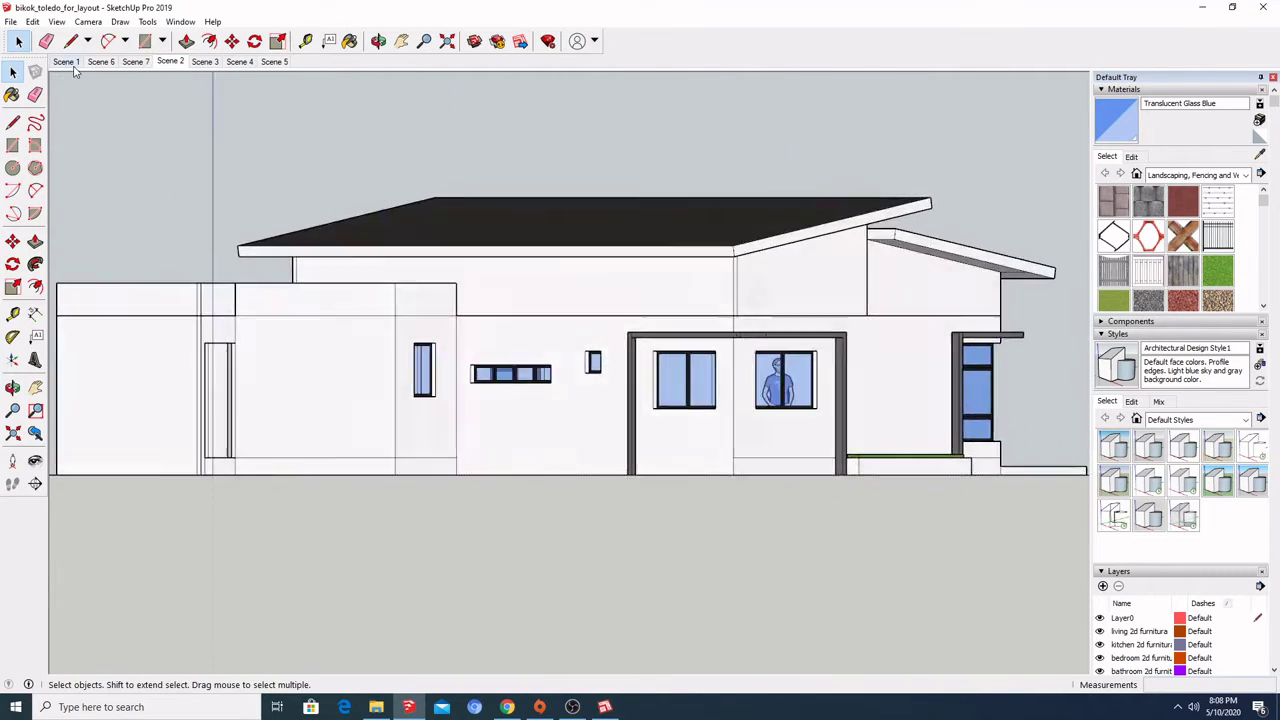
click(70, 63)
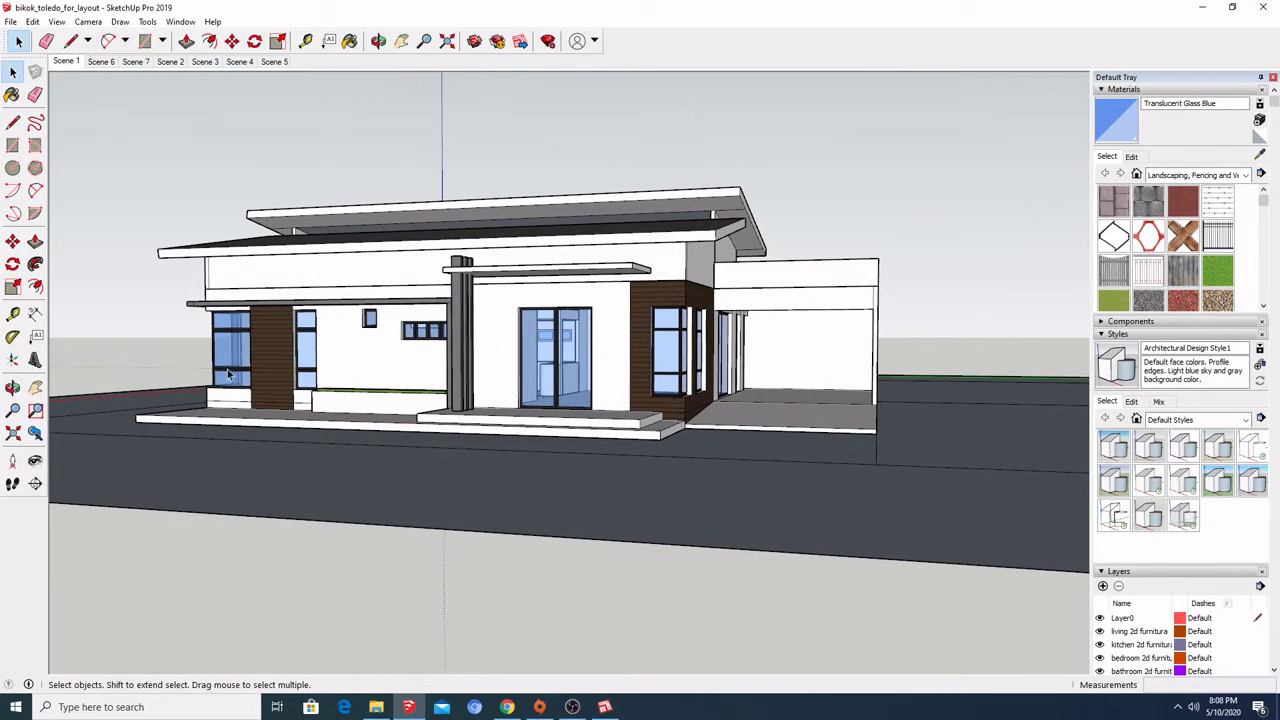
click(11, 21)
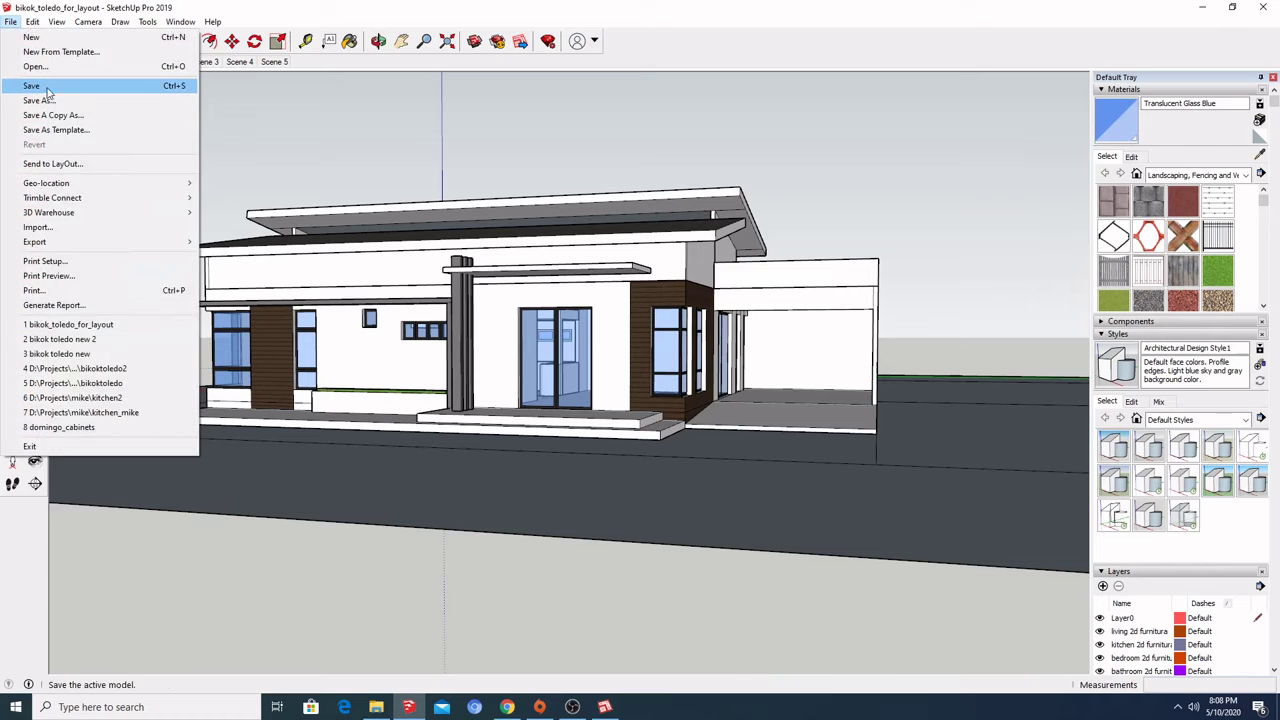
click(31, 86)
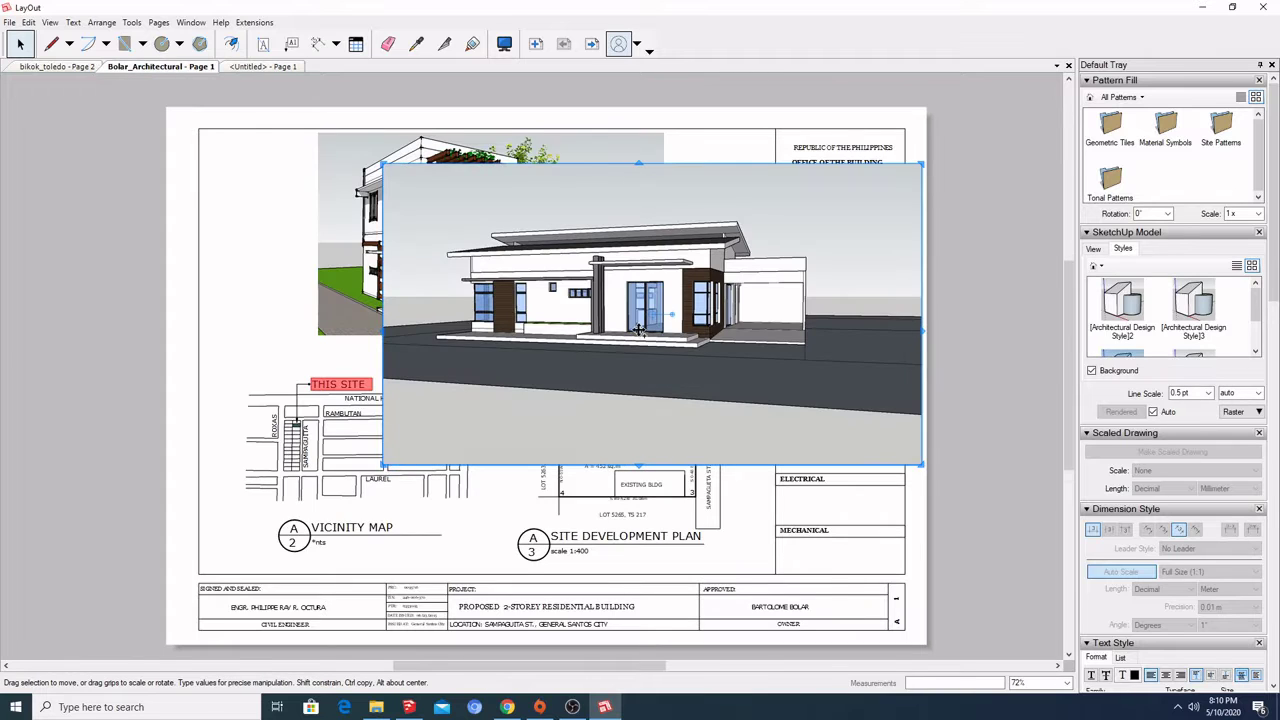
- Paste the house perspective viewport onto the untitled page, shrink it and place it upper left
click(271, 67)
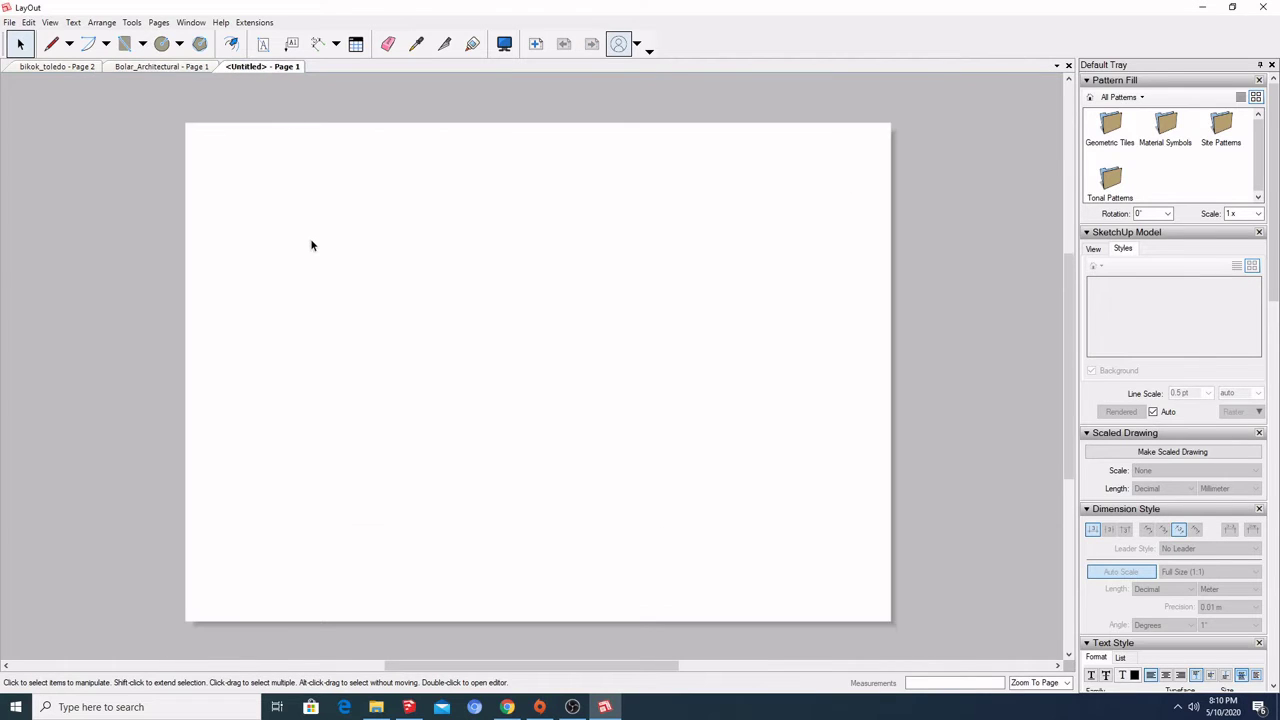
key(ctrl+v)
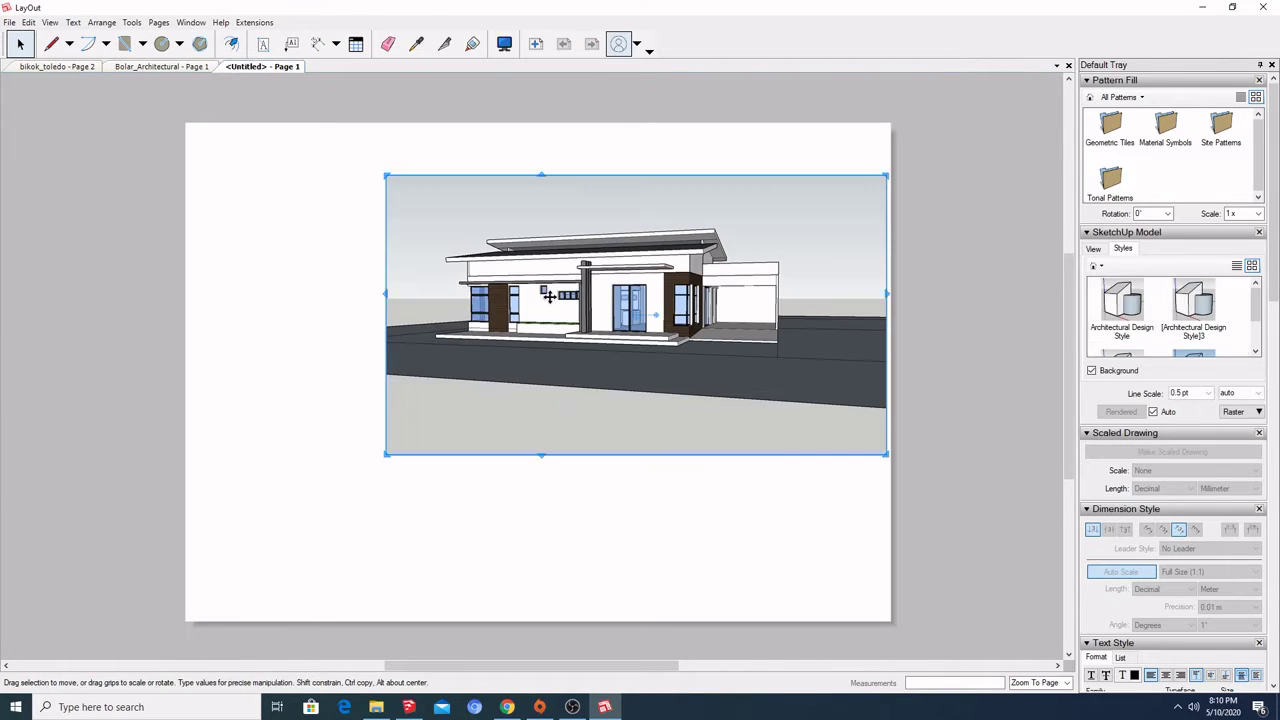
drag(549, 296, 371, 276)
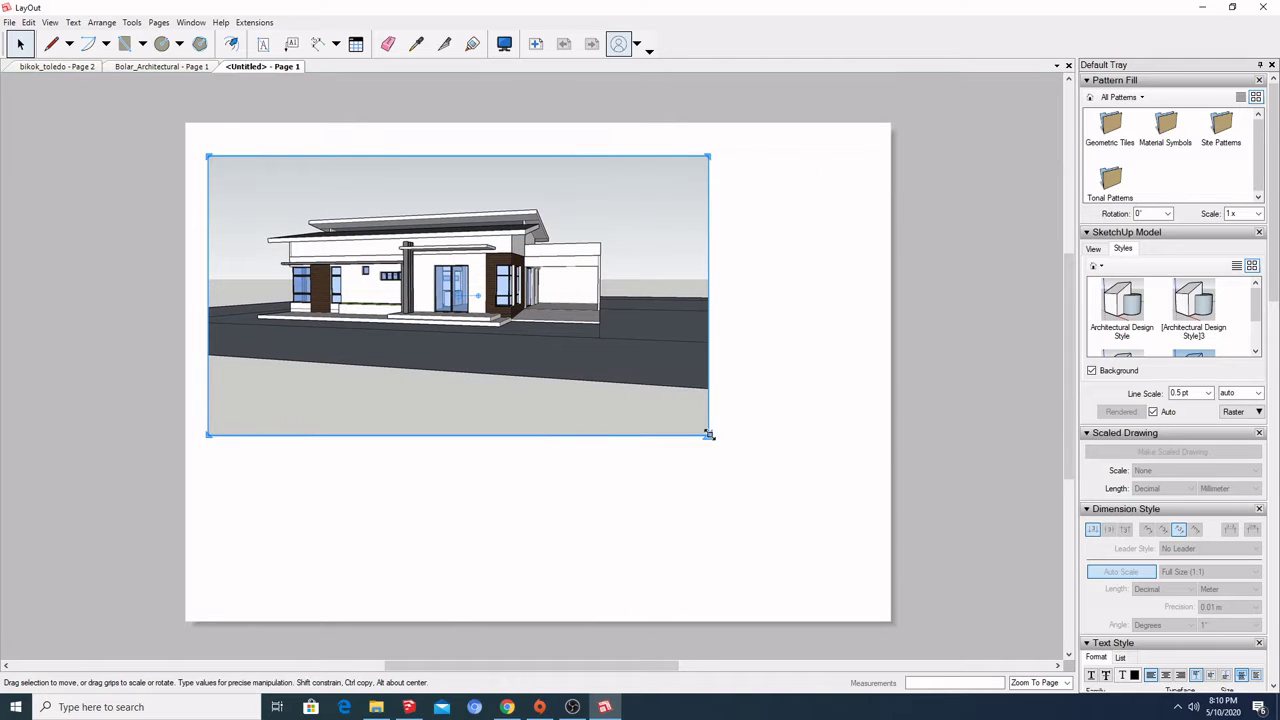
drag(708, 434, 522, 354)
scroll(409, 251, up, 2)
drag(434, 274, 454, 274)
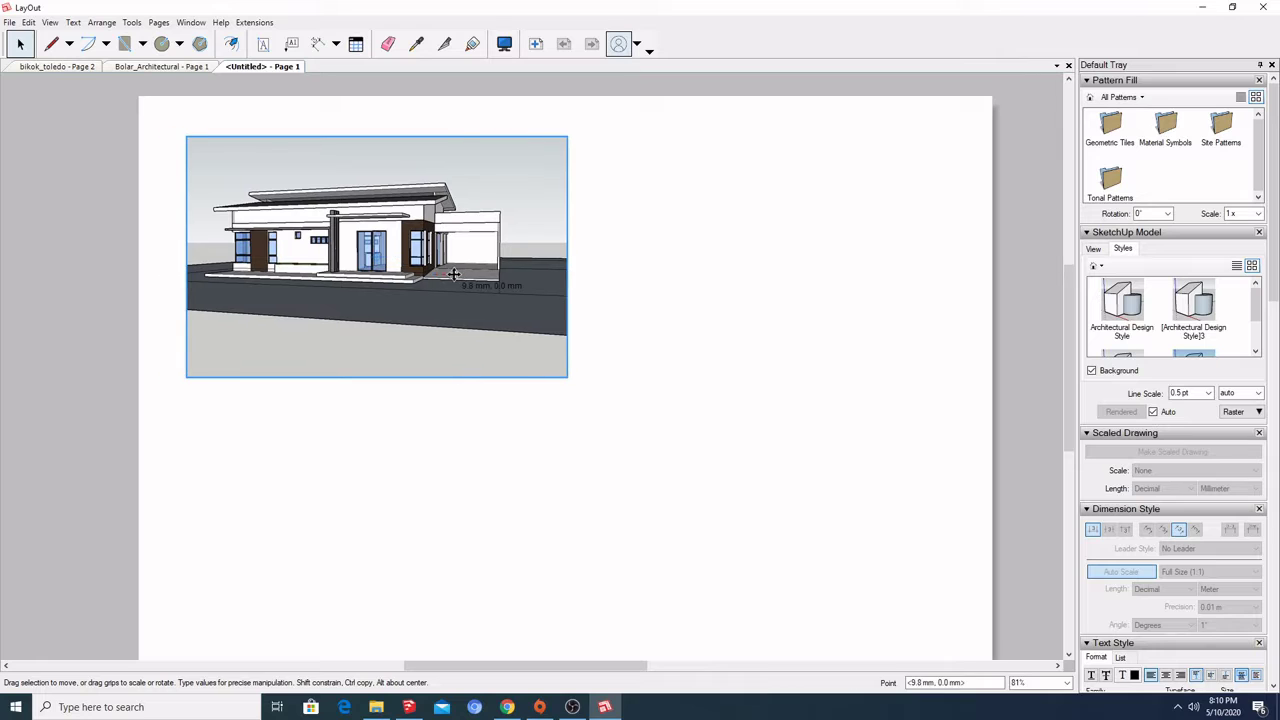
drag(566, 376, 526, 352)
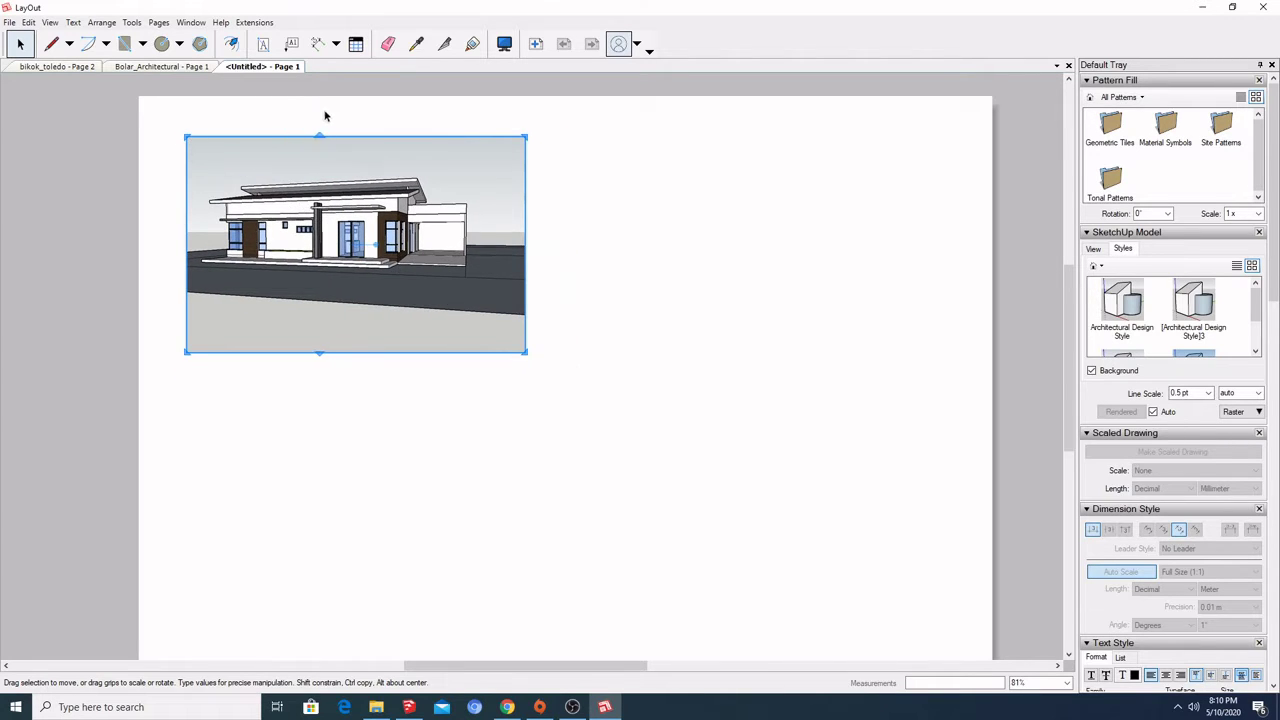
scroll(326, 110, down, 2)
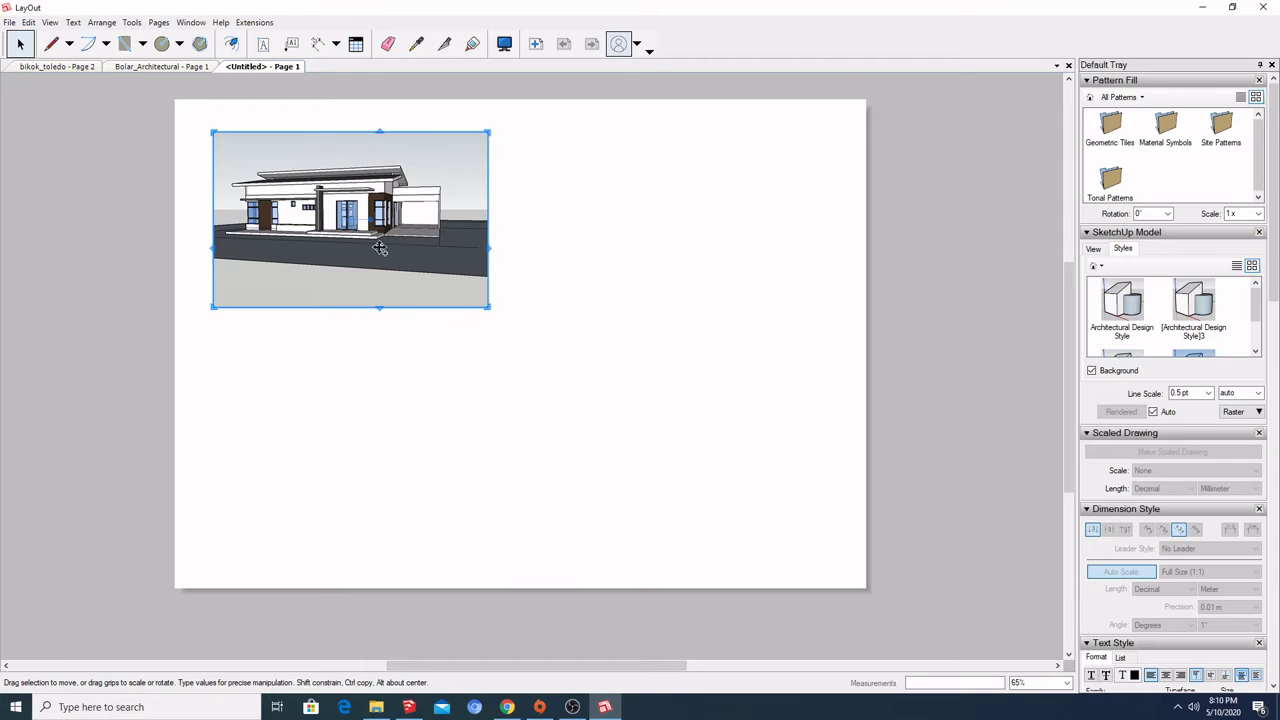
- Duplicate the viewport directly below the original and set the copy's scale to 1:100
ctrl+drag(380, 248, 380, 453)
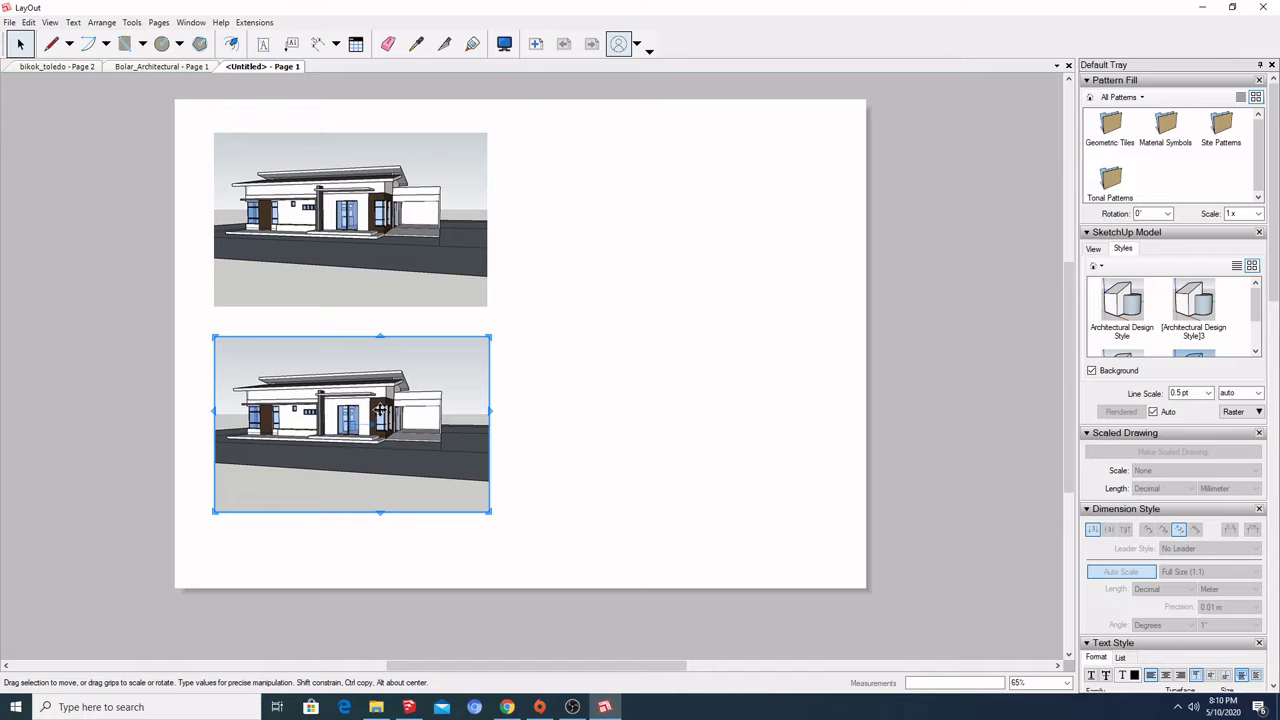
right_click(380, 410)
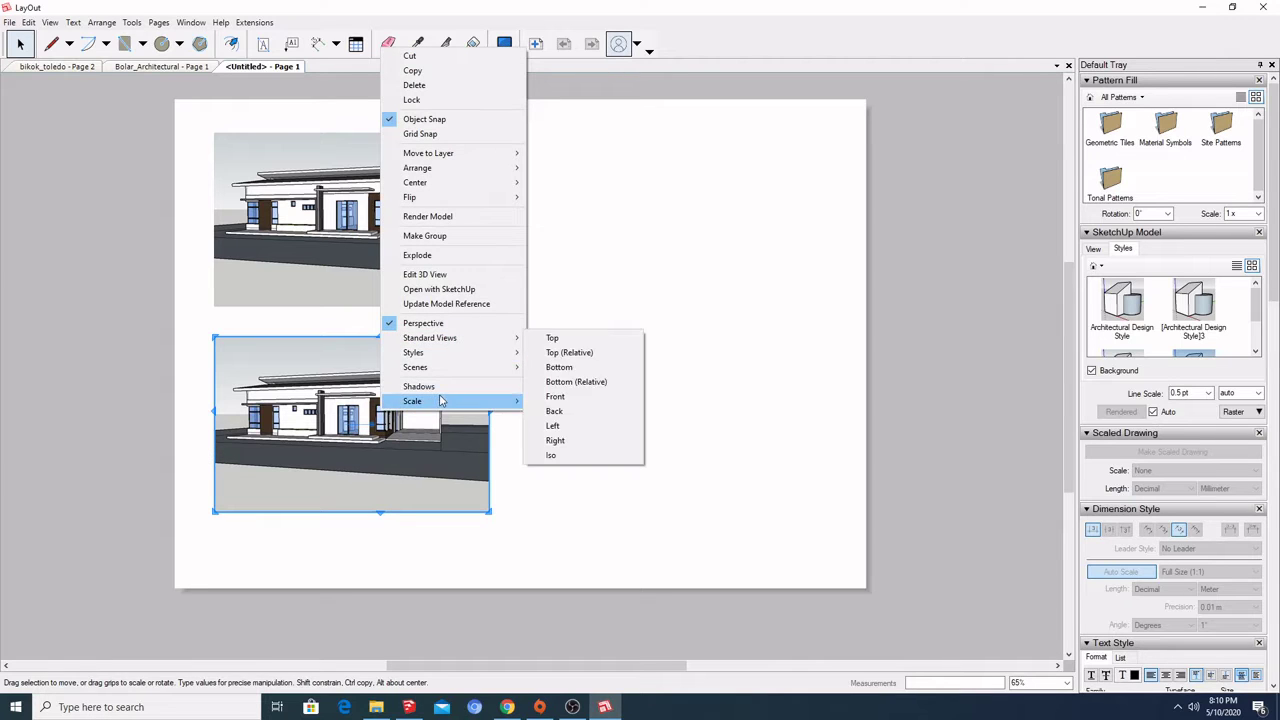
mouse_move(441, 400)
click(593, 637)
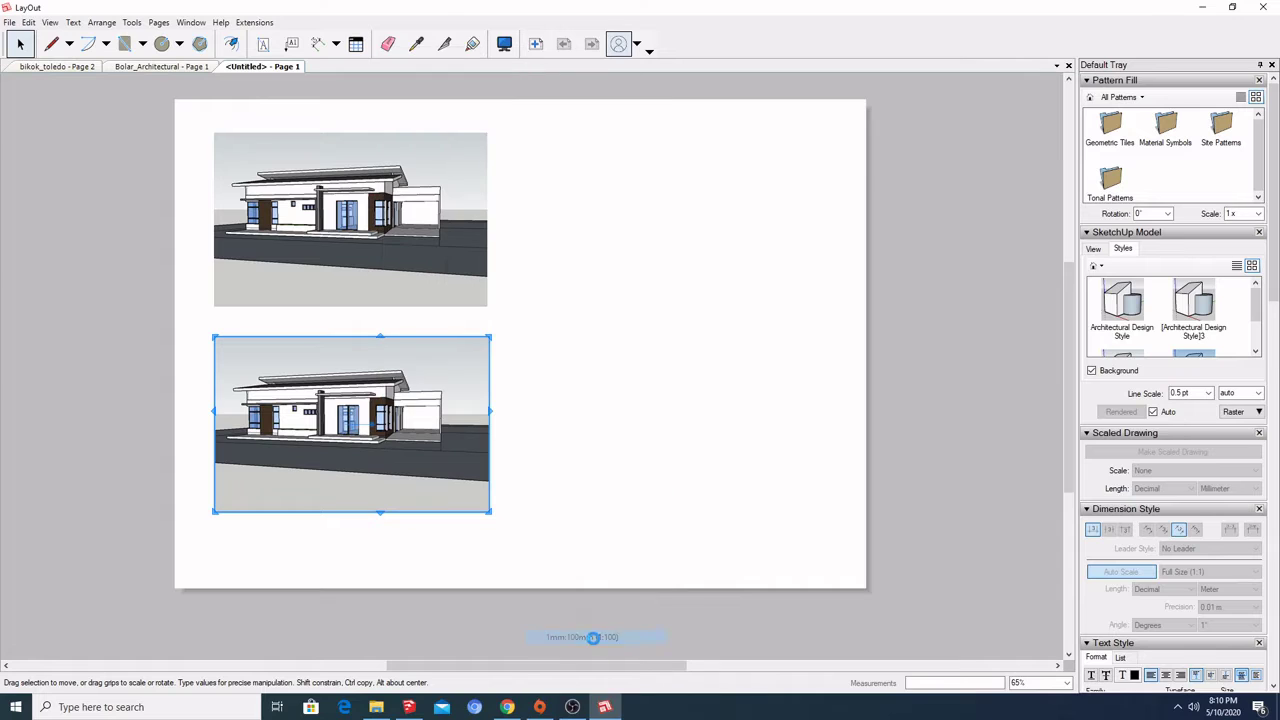
- Switch the copy to the Scene 6 floor plan at 1:300, then delete it from Page 1
right_click(458, 415)
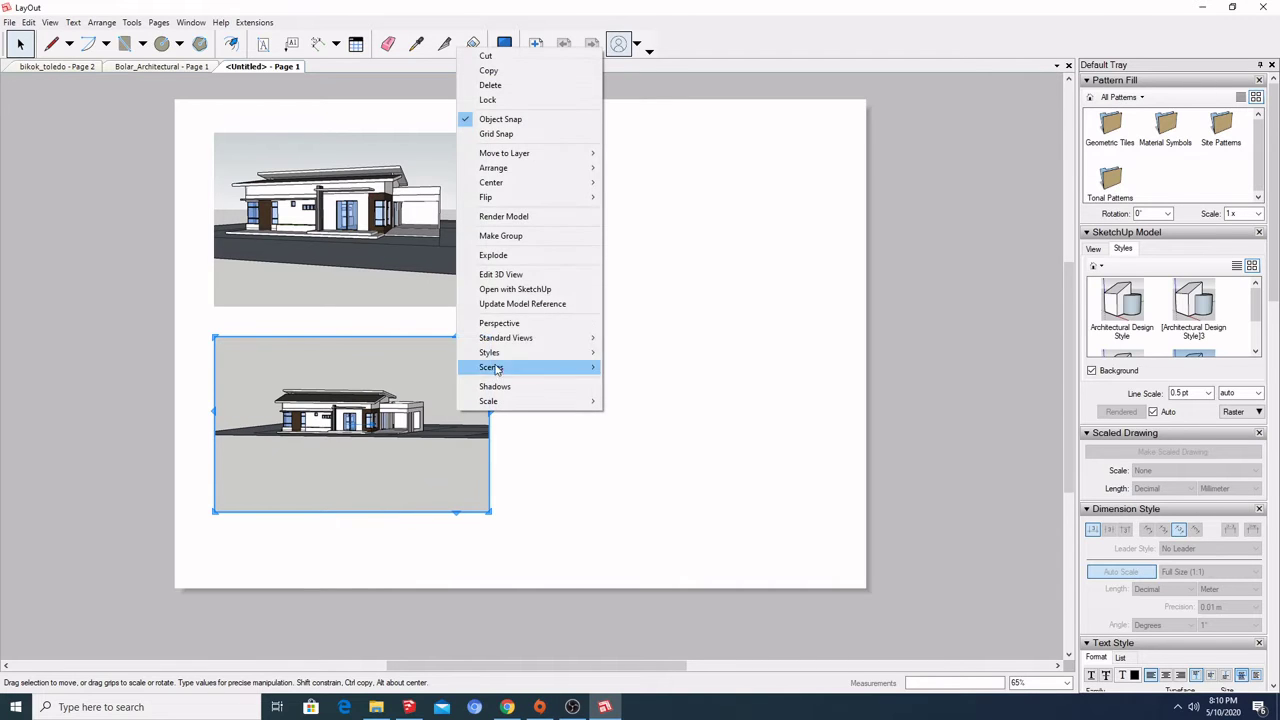
mouse_move(527, 376)
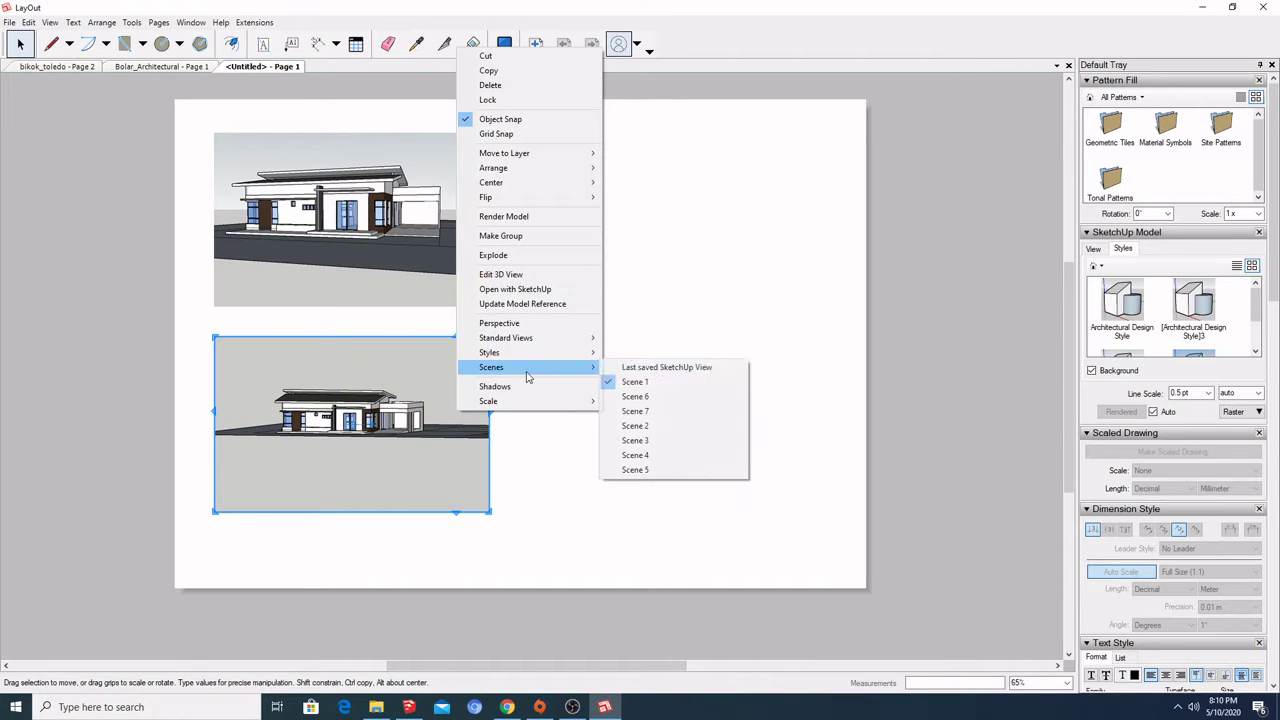
click(664, 398)
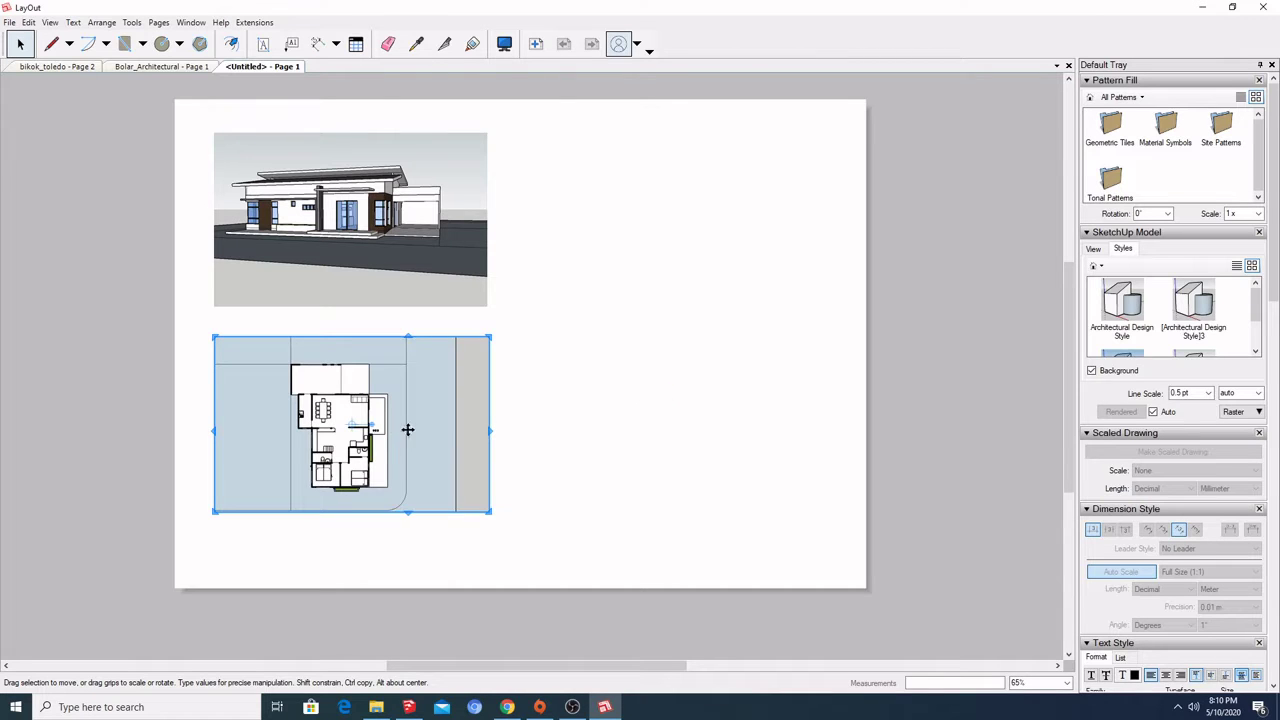
right_click(407, 429)
mouse_move(500, 421)
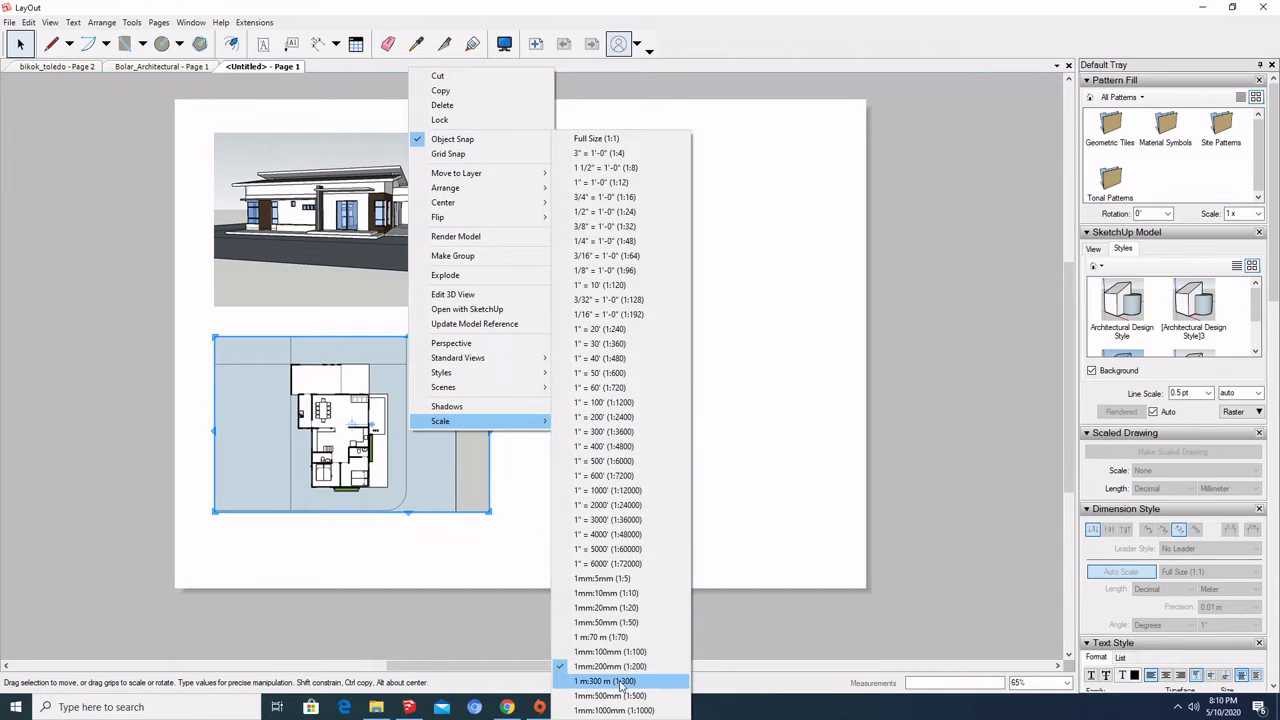
click(622, 681)
scroll(396, 416, down, 1)
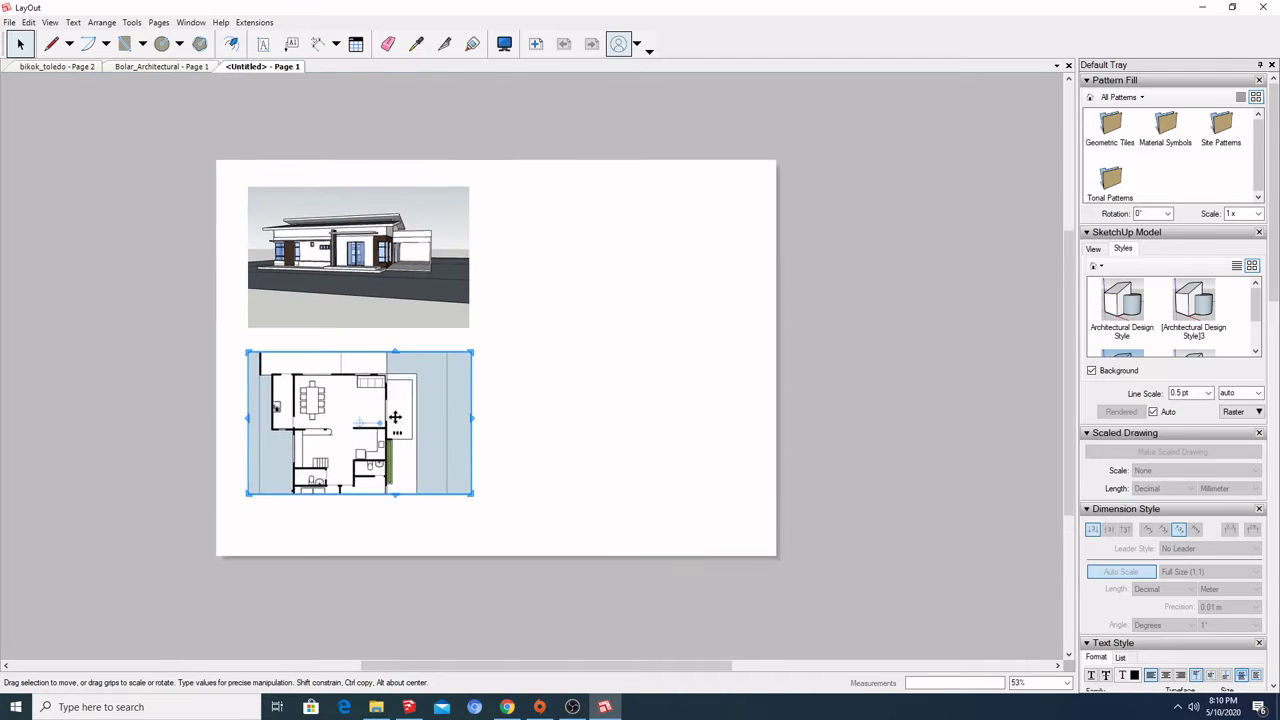
scroll(396, 416, down, 1)
key(Delete)
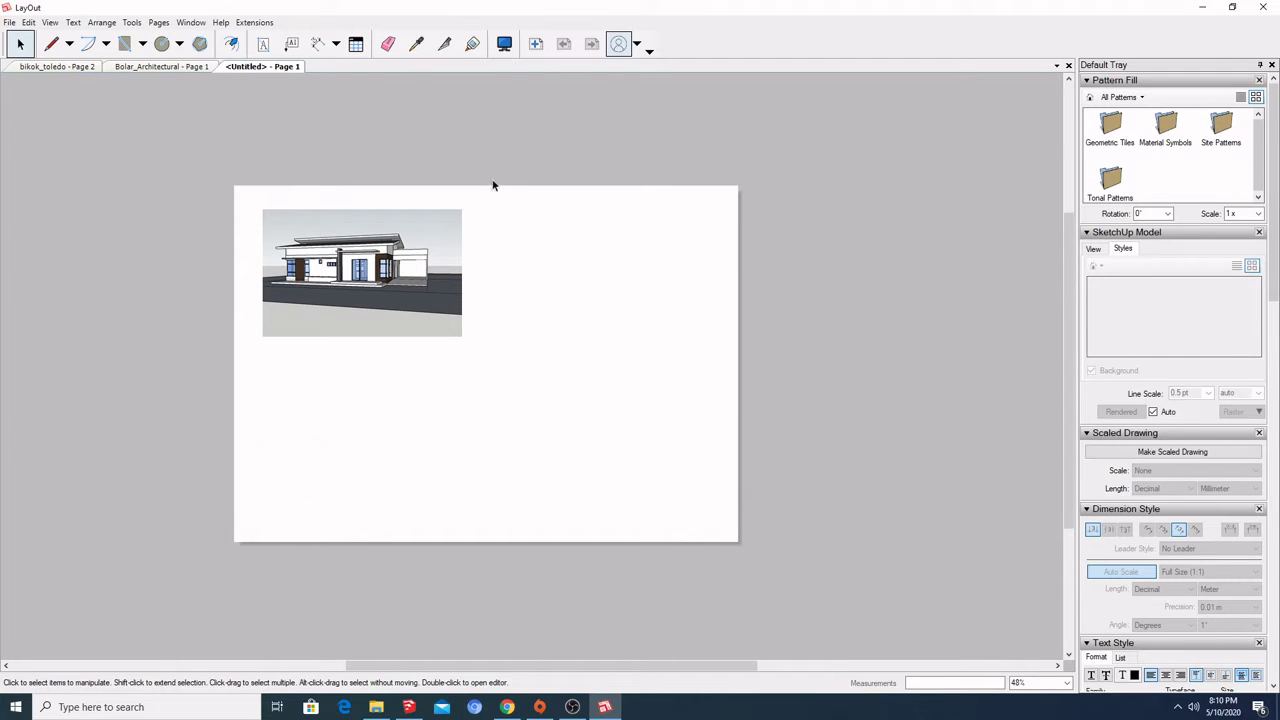
- Add Page 2 and rotate the floor-plan viewport so the house stands upright
click(537, 44)
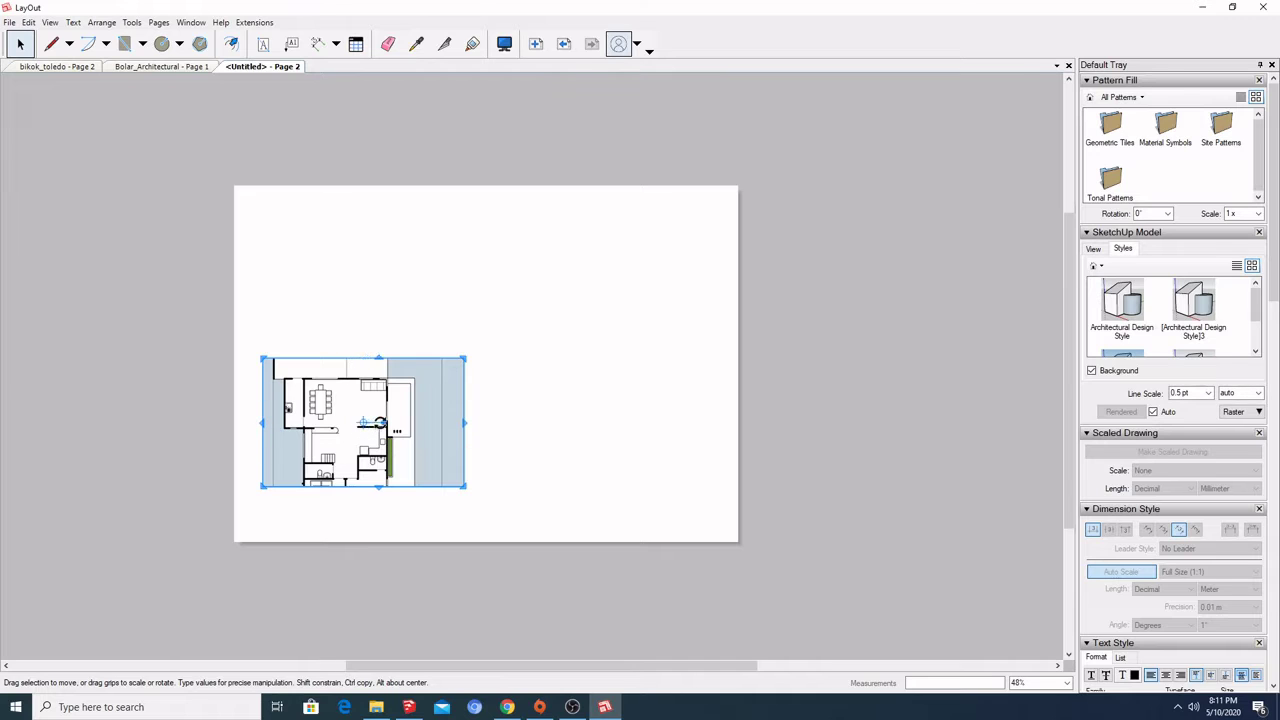
drag(384, 425, 356, 494)
scroll(390, 429, up, 2)
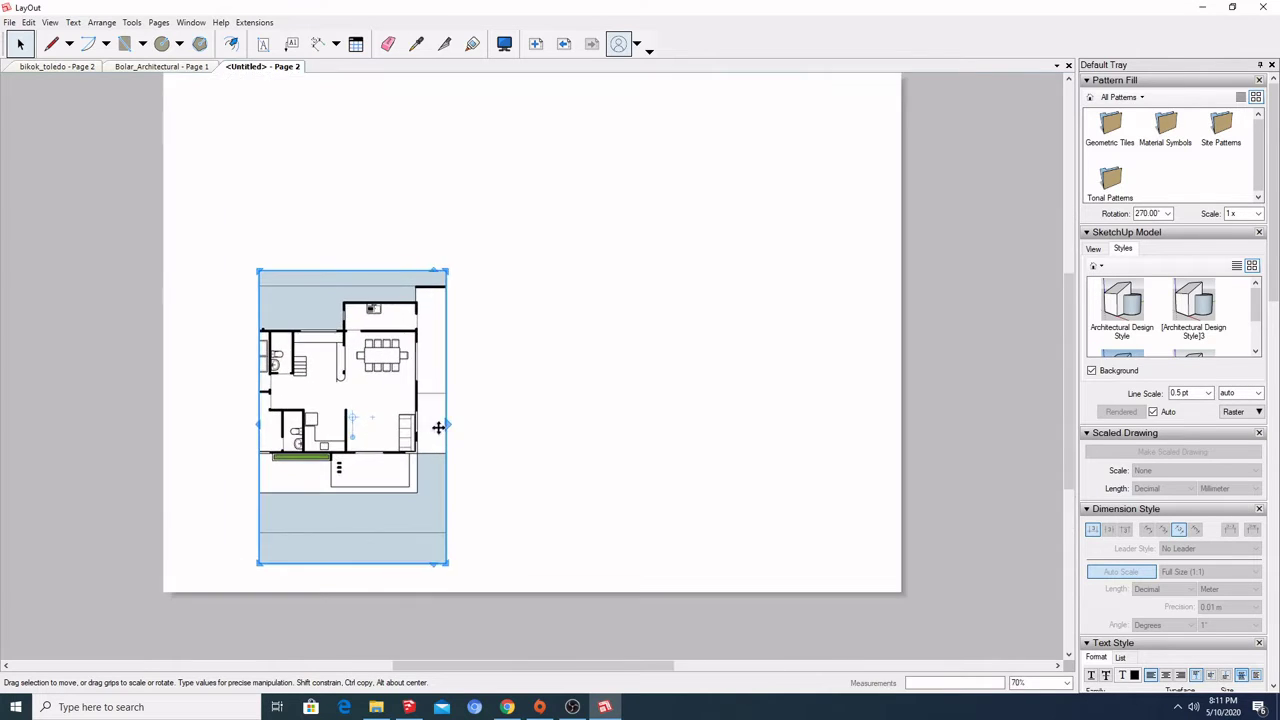
- Crop the floor-plan frame tightly around the house and move it toward the lower left
drag(448, 428, 544, 428)
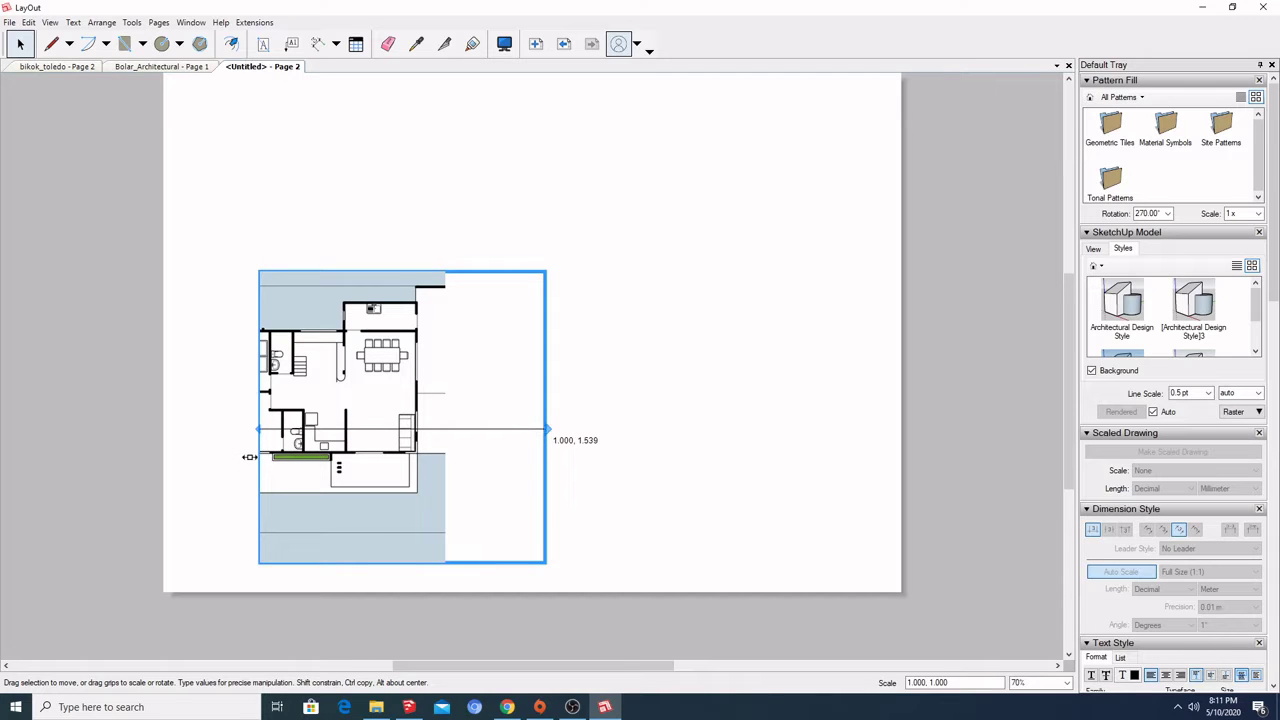
drag(213, 438, 211, 438)
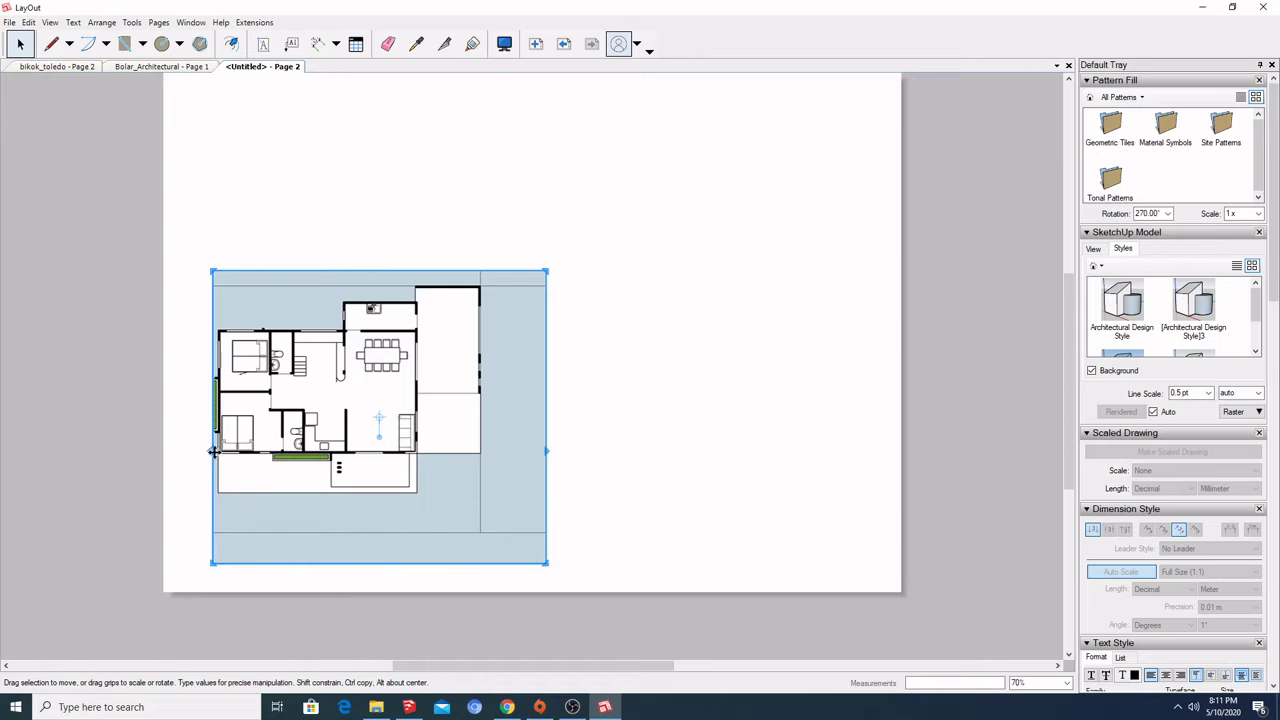
drag(197, 463, 196, 463)
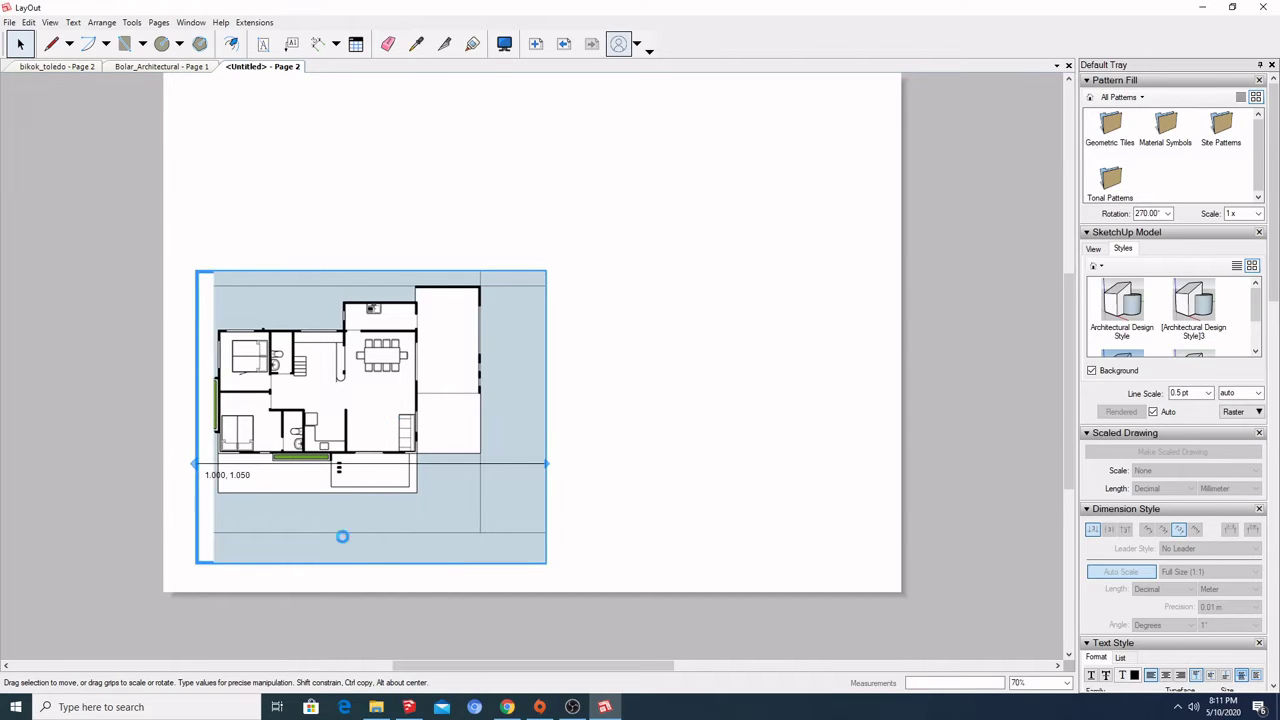
drag(377, 517, 377, 513)
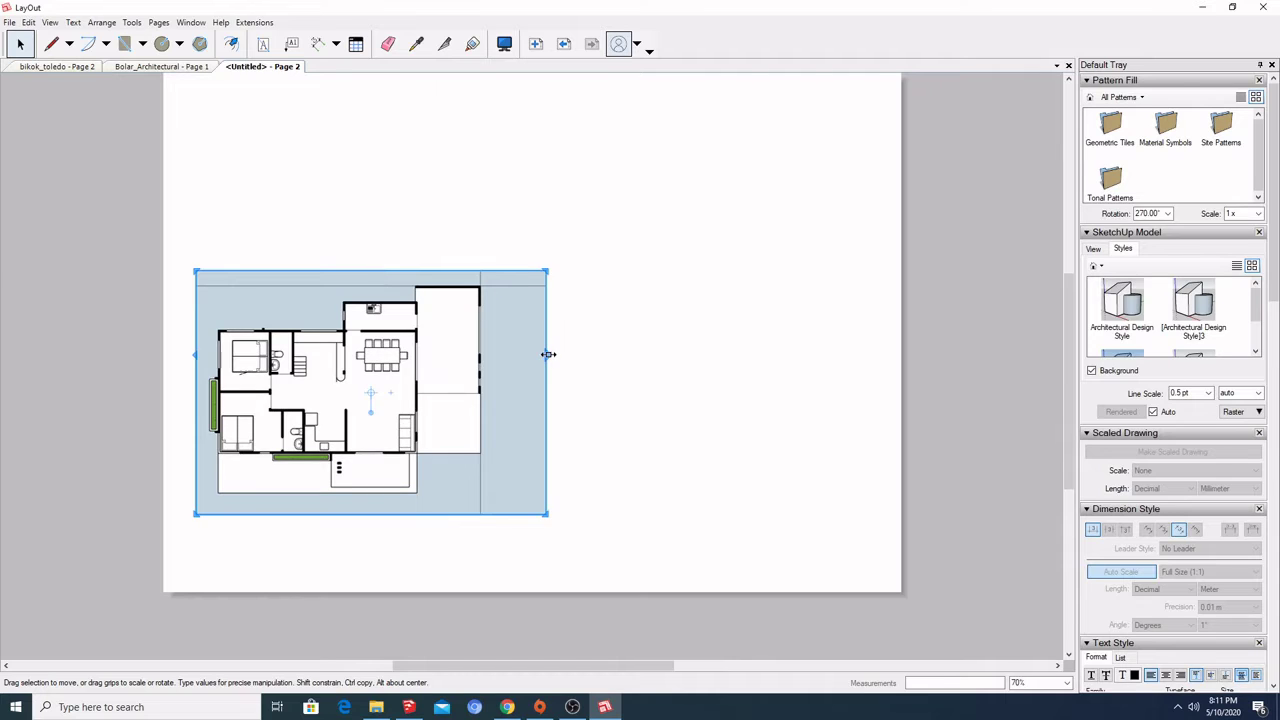
drag(548, 355, 502, 353)
scroll(386, 386, up, 1)
scroll(386, 386, down, 1)
middle_drag(386, 386, 405, 432)
drag(394, 443, 412, 475)
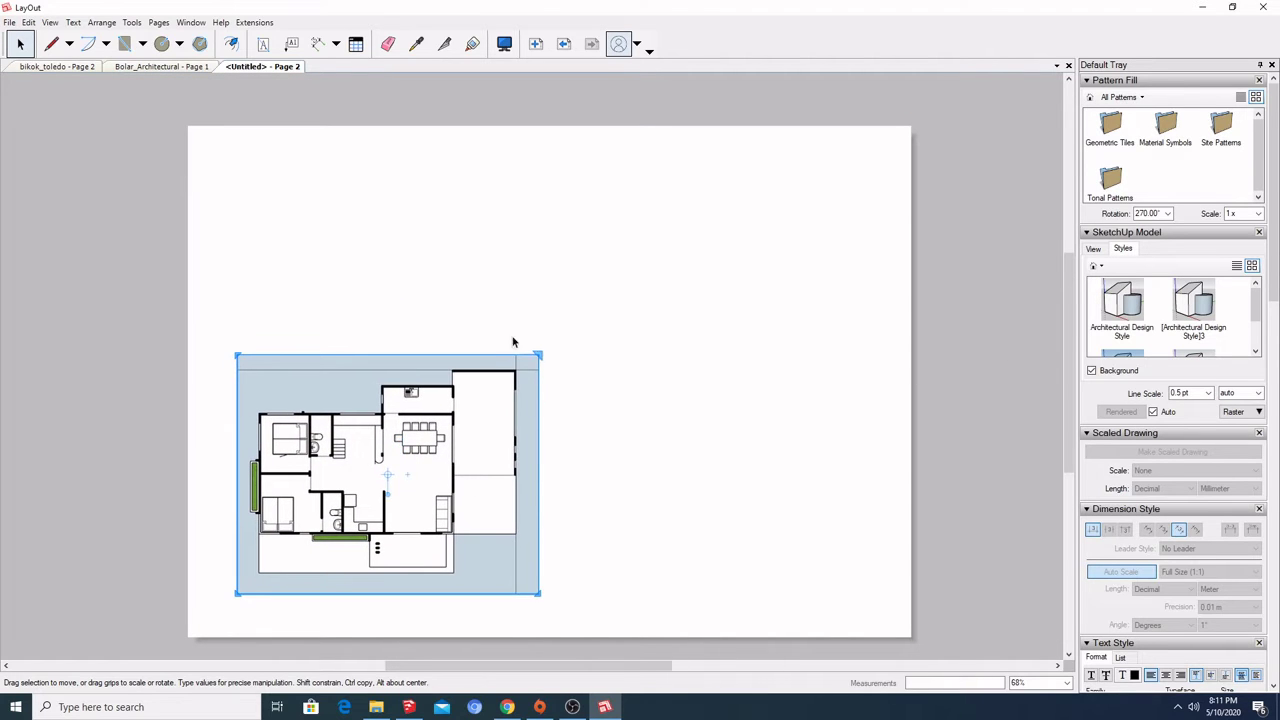
click(1100, 249)
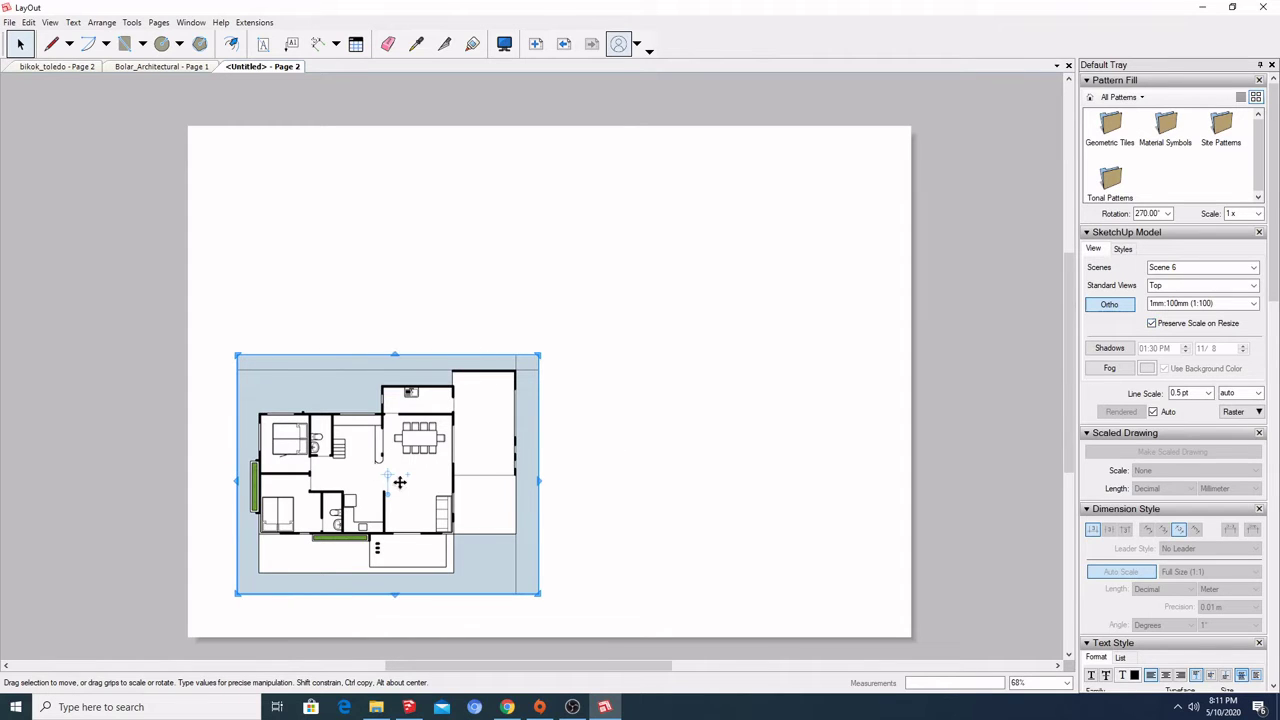
- Copy the floor plan as a Scene 2 front elevation at upper right, rotated upright and cropped
ctrl+drag(421, 479, 421, 243)
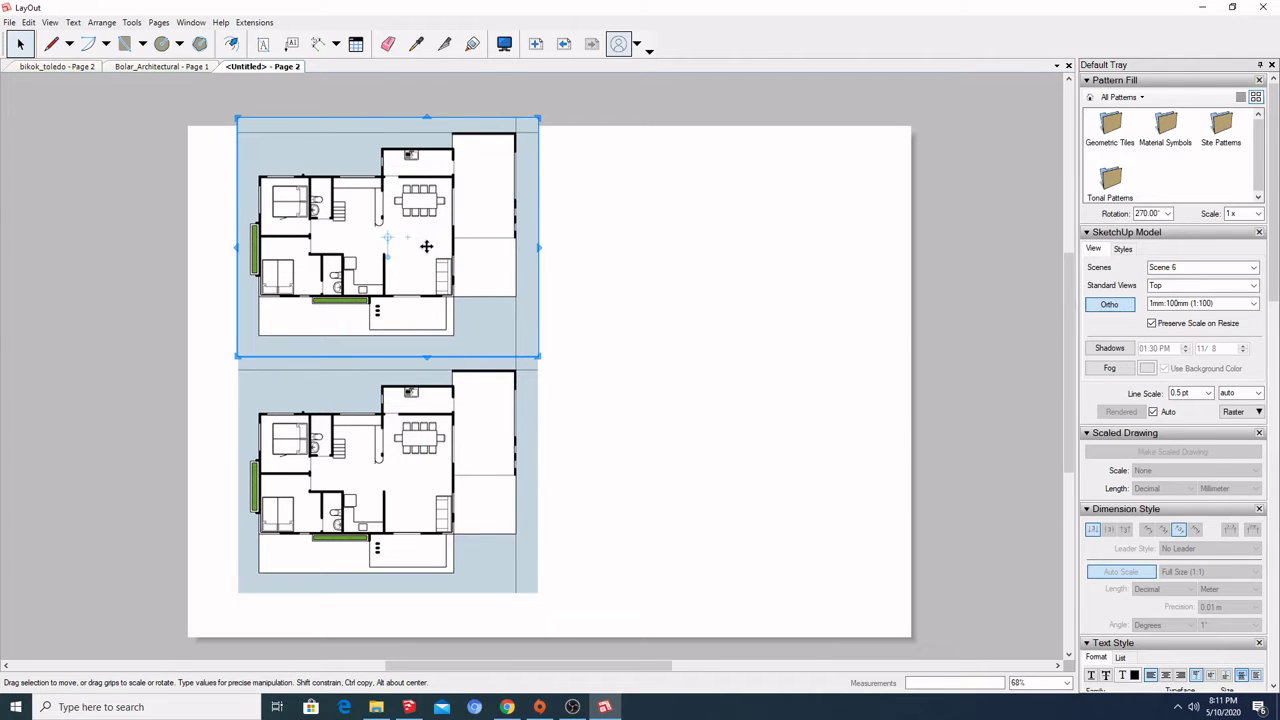
right_click(426, 246)
mouse_move(506, 567)
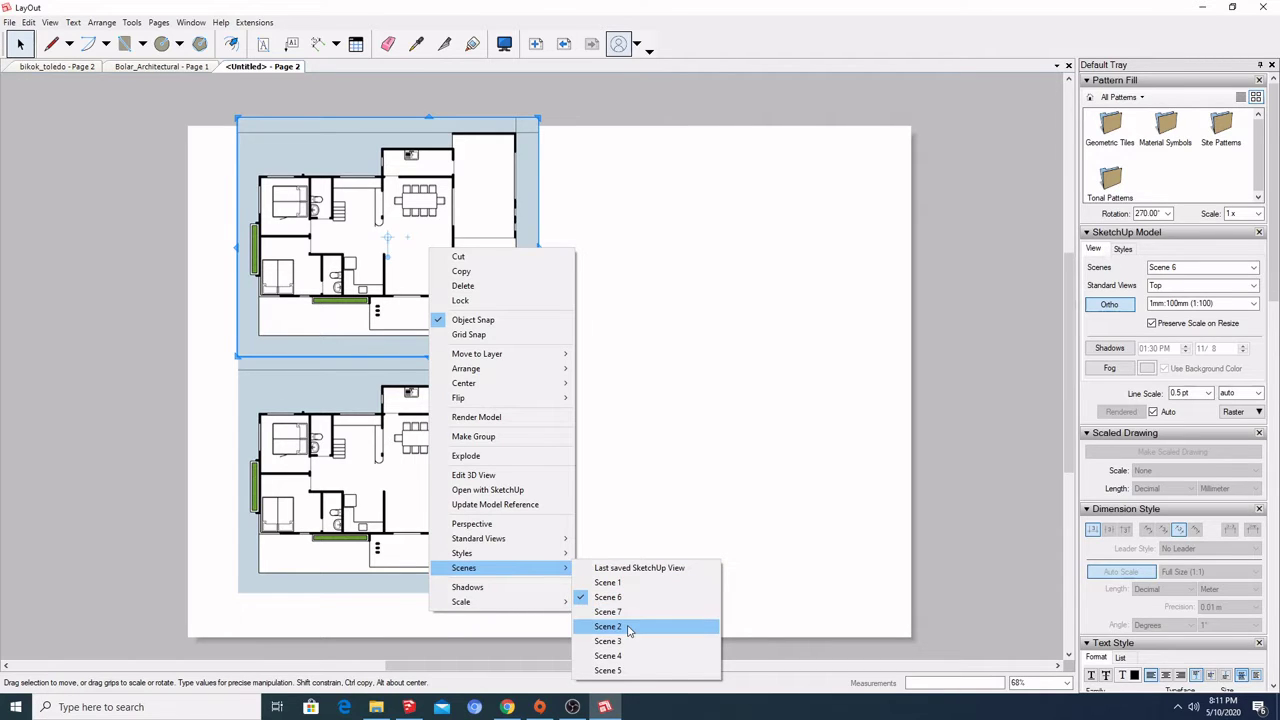
click(629, 613)
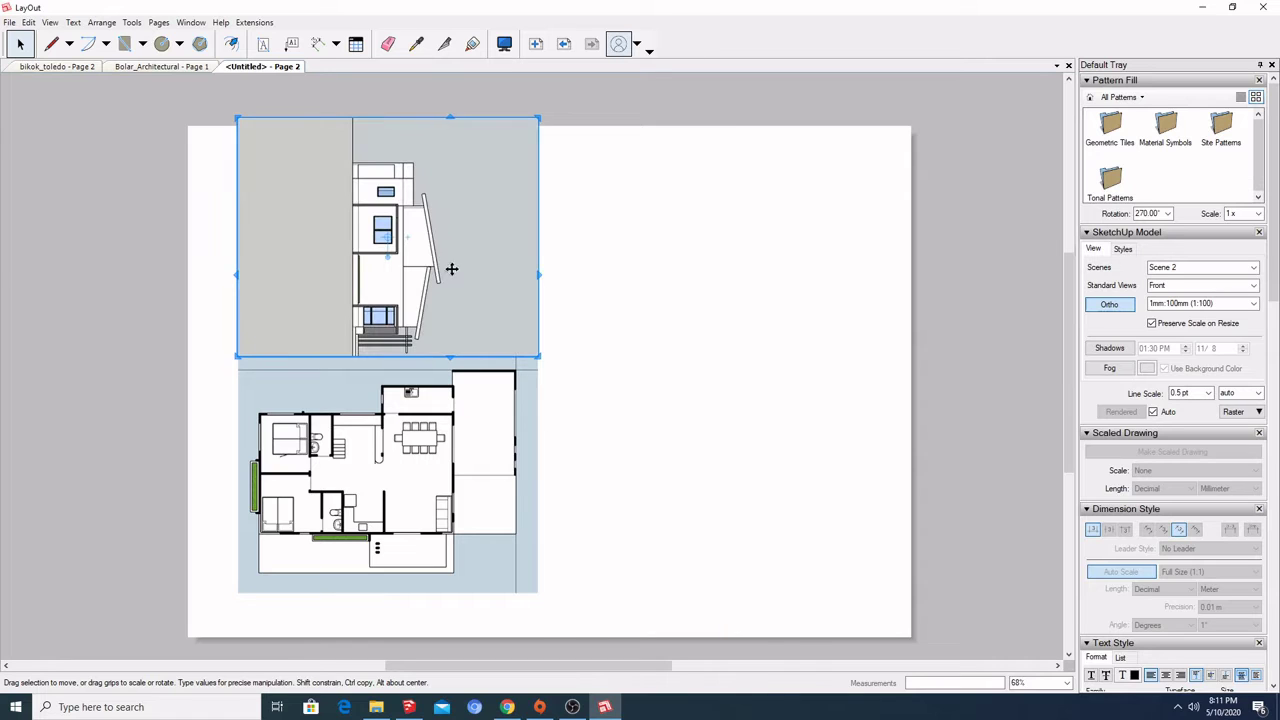
drag(425, 302, 717, 332)
scroll(711, 330, up, 1)
scroll(651, 303, down, 1)
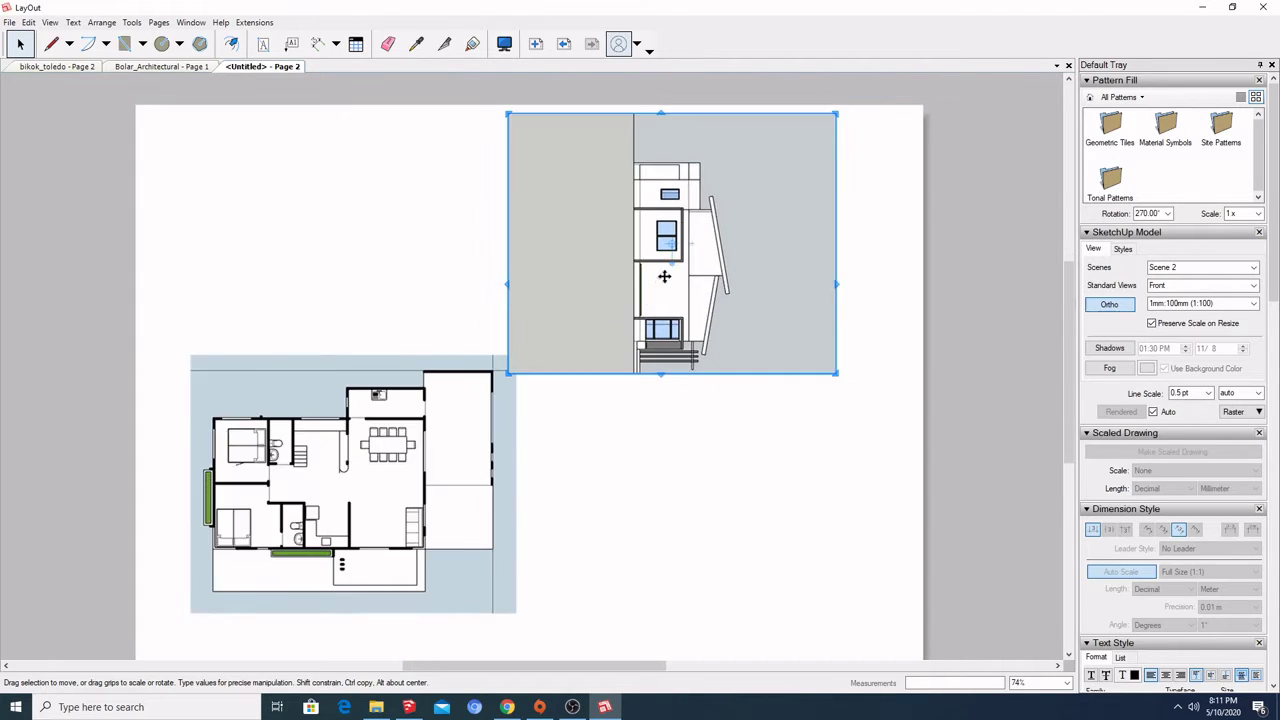
drag(673, 265, 834, 240)
drag(762, 407, 762, 301)
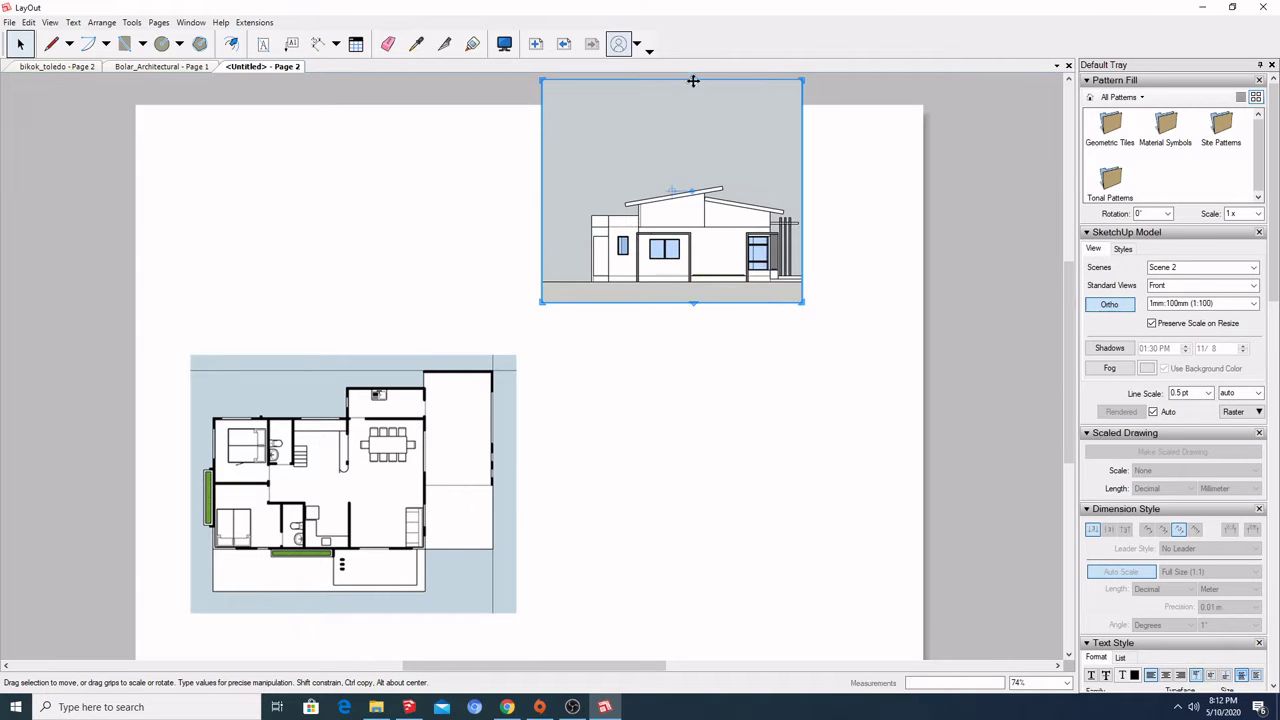
drag(700, 80, 705, 168)
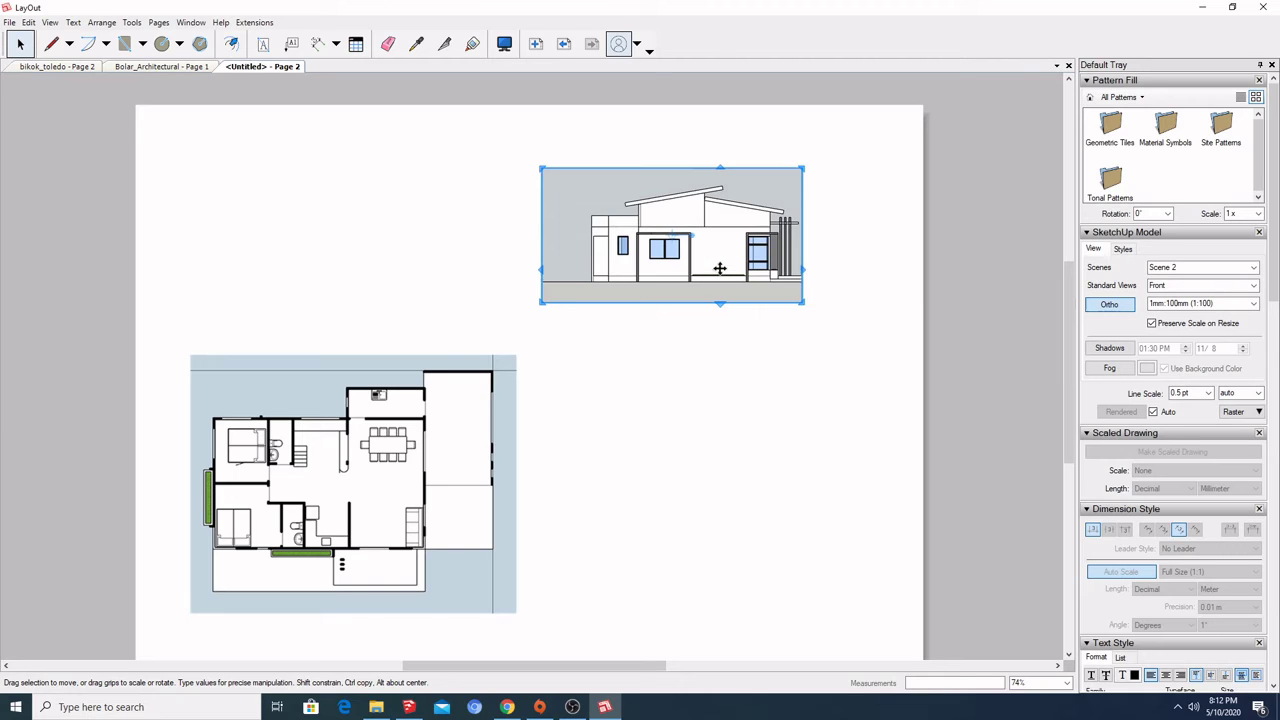
- Duplicate the front elevation below it as the Scene 4 back elevation and trim its sides
ctrl+drag(719, 268, 717, 410)
right_click(717, 410)
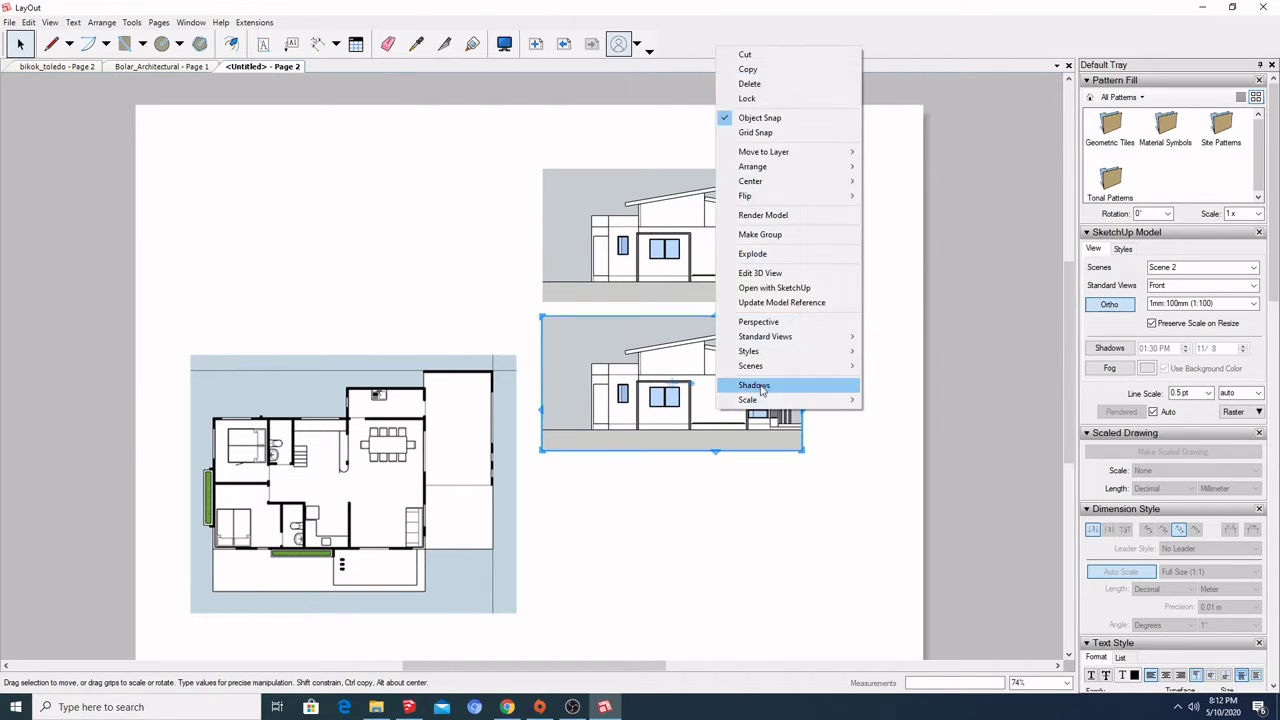
mouse_move(765, 376)
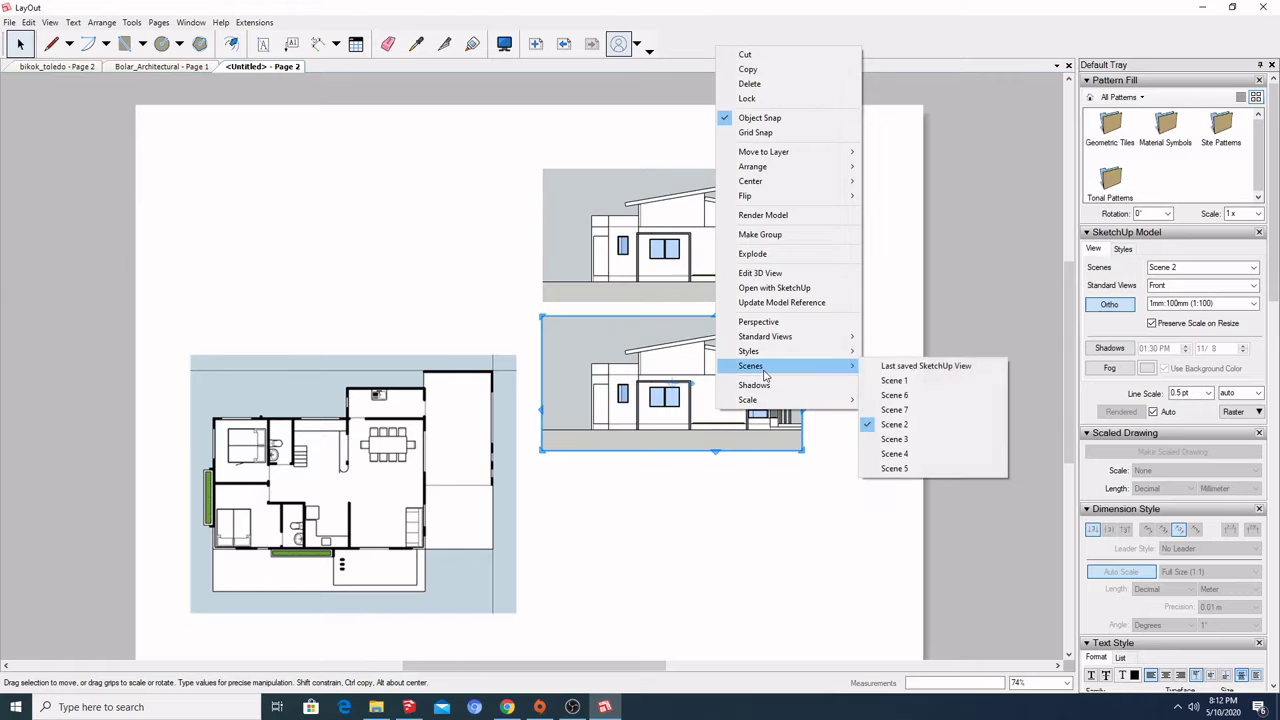
click(890, 453)
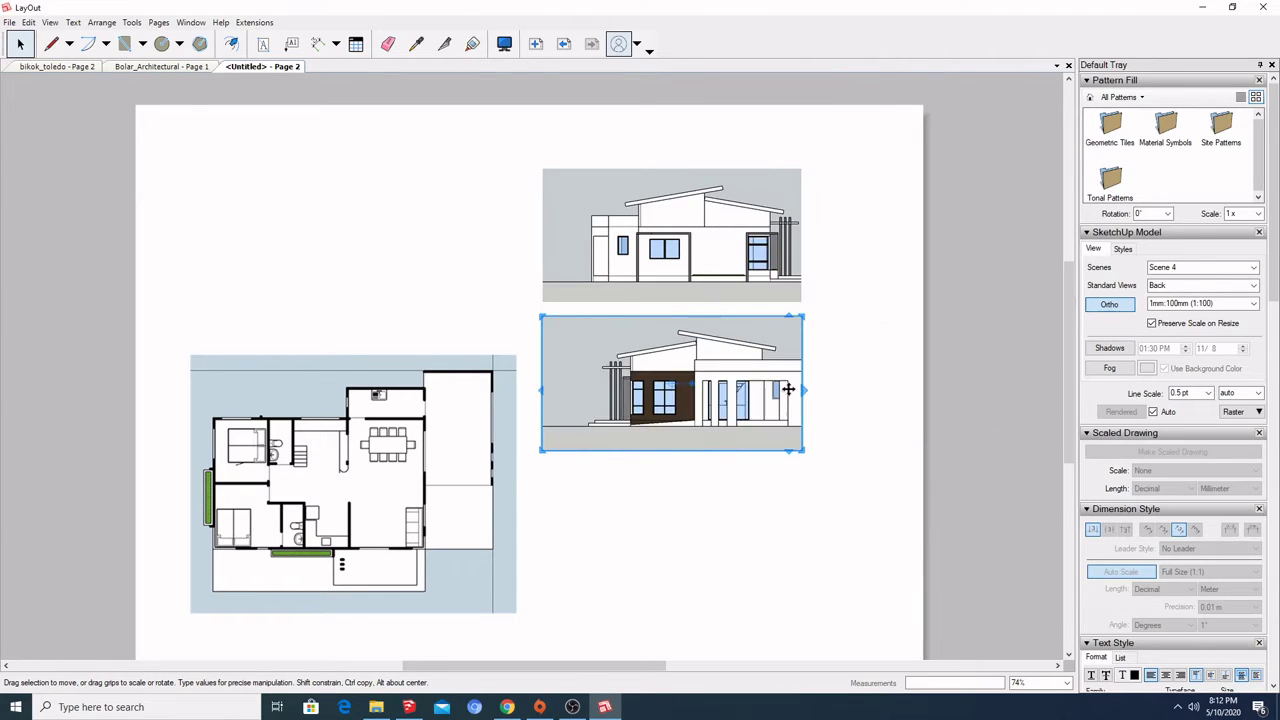
drag(840, 391, 848, 391)
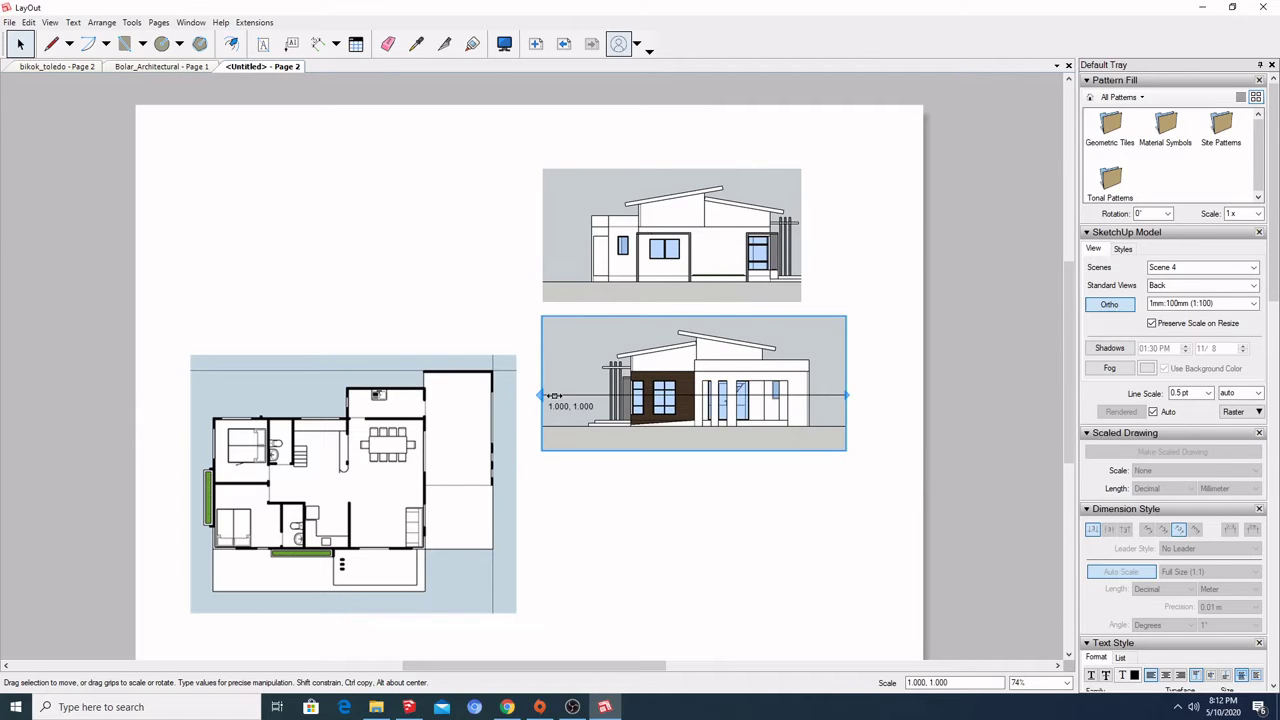
drag(553, 396, 573, 396)
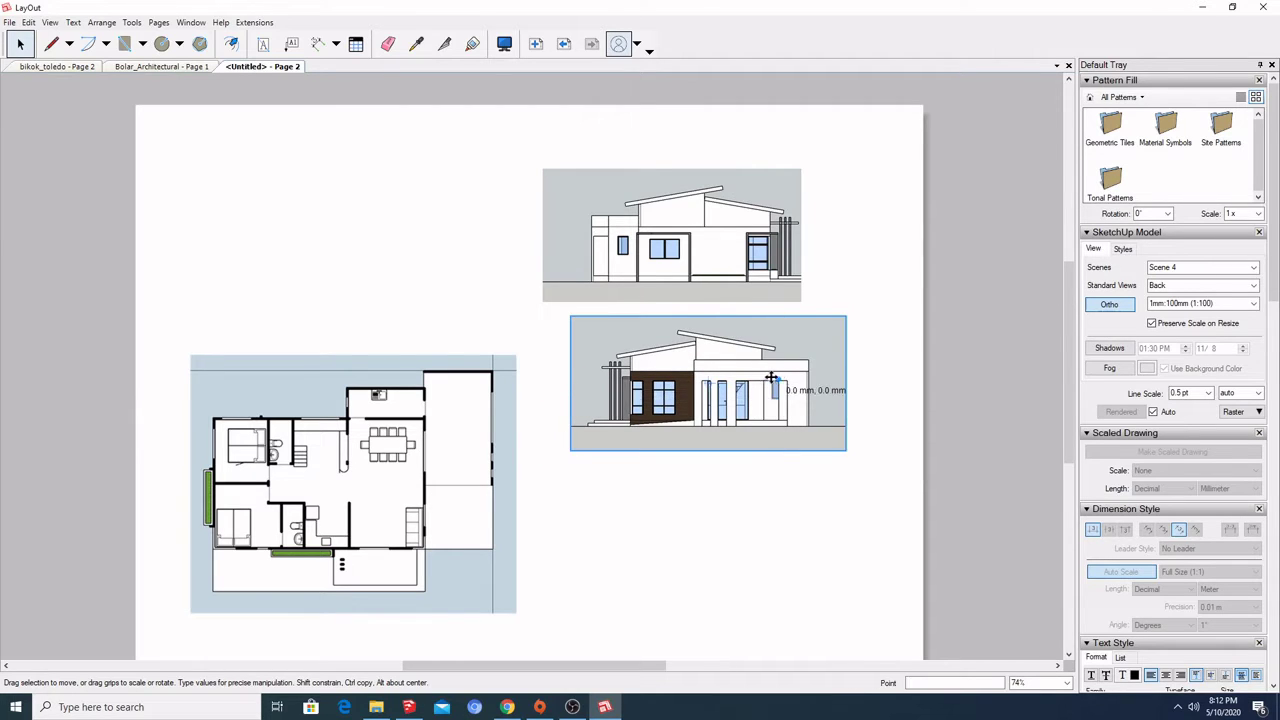
drag(768, 378, 757, 378)
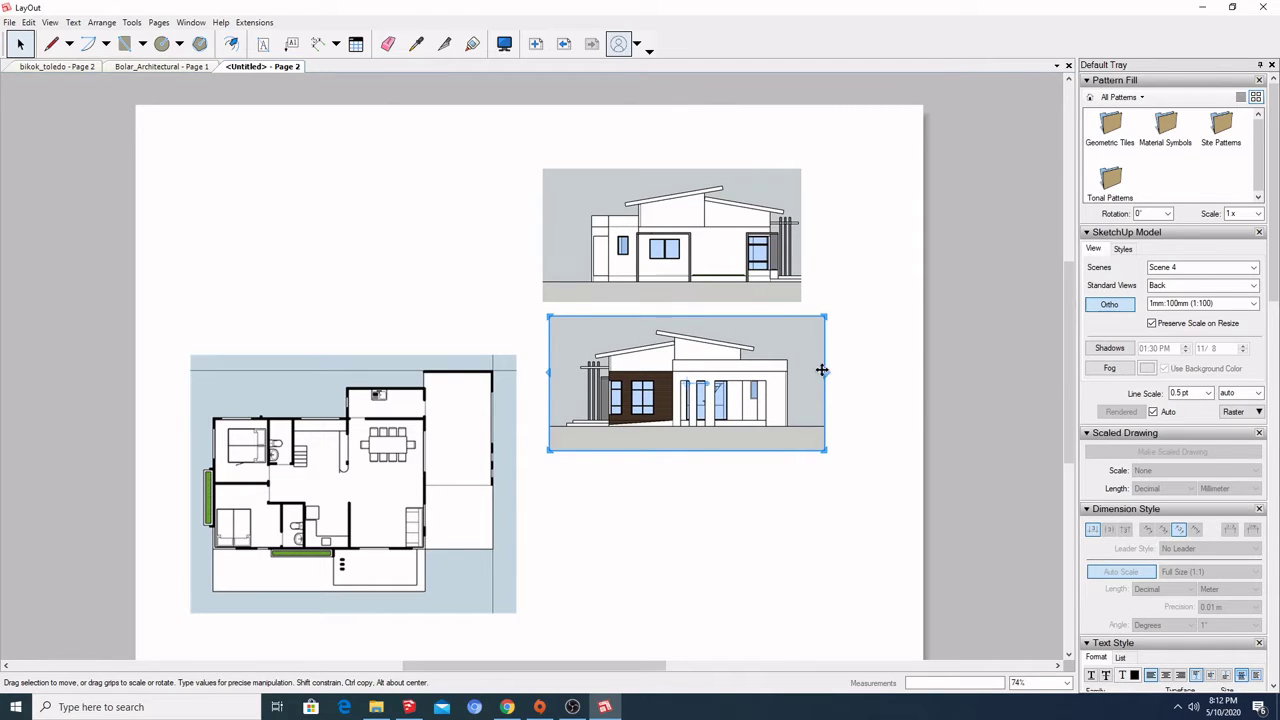
- Match the front and back elevation widths and move both down beside the floor plan
click(801, 264)
drag(801, 262, 820, 261)
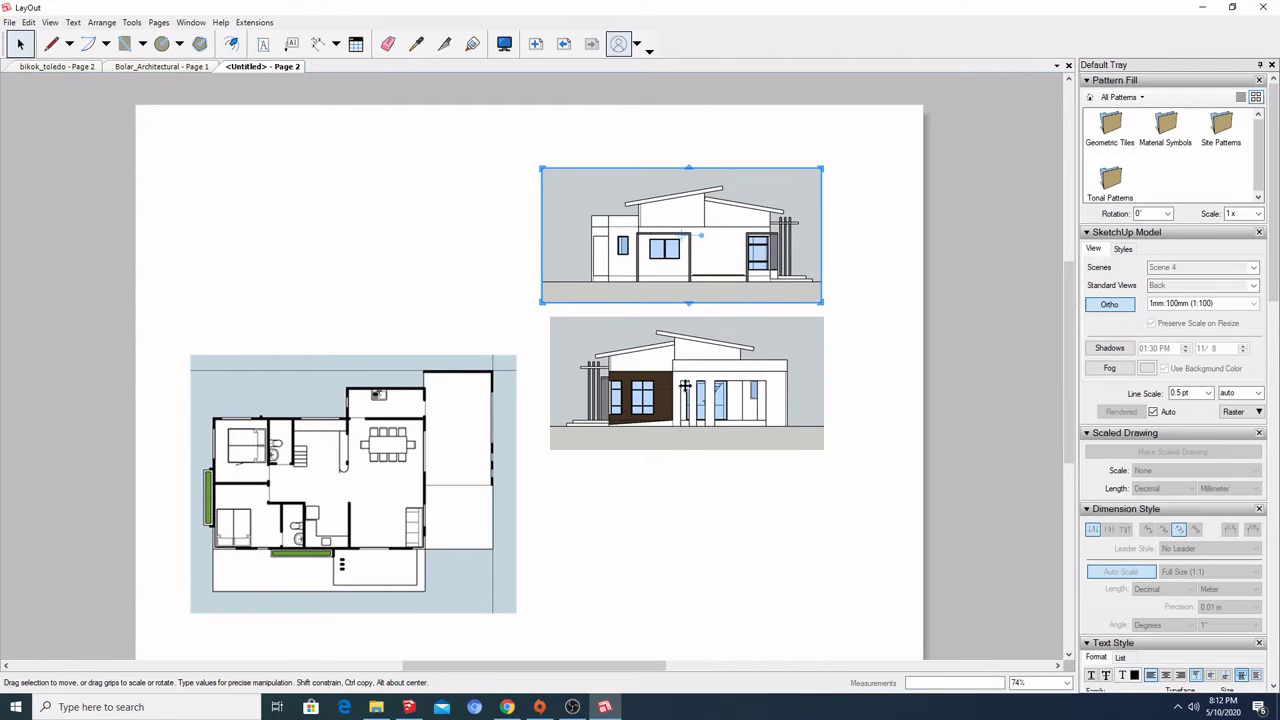
click(688, 398)
drag(684, 400, 695, 399)
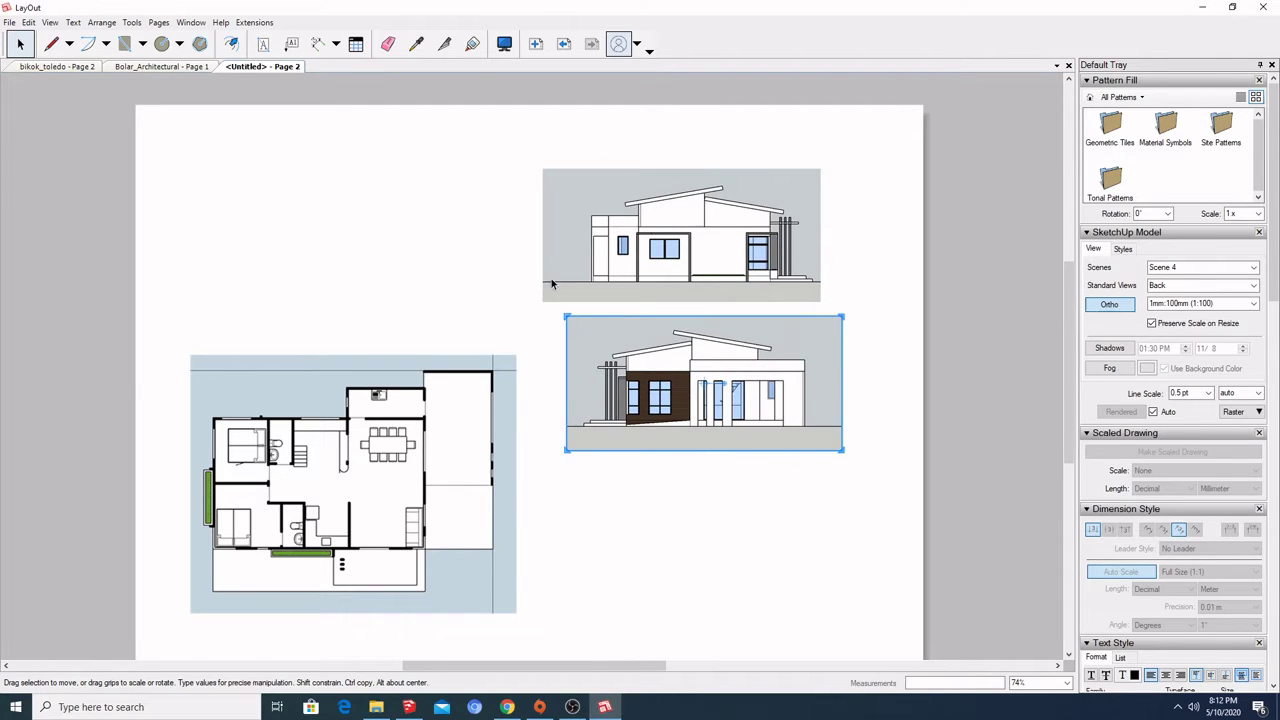
click(546, 280)
drag(559, 304, 566, 329)
drag(834, 343, 820, 287)
shift+click(724, 259)
drag(724, 259, 729, 434)
click(771, 283)
click(716, 417)
- Copy the front elevation as a widened Scene 3 right elevation at the page's top-left
drag(720, 219, 722, 219)
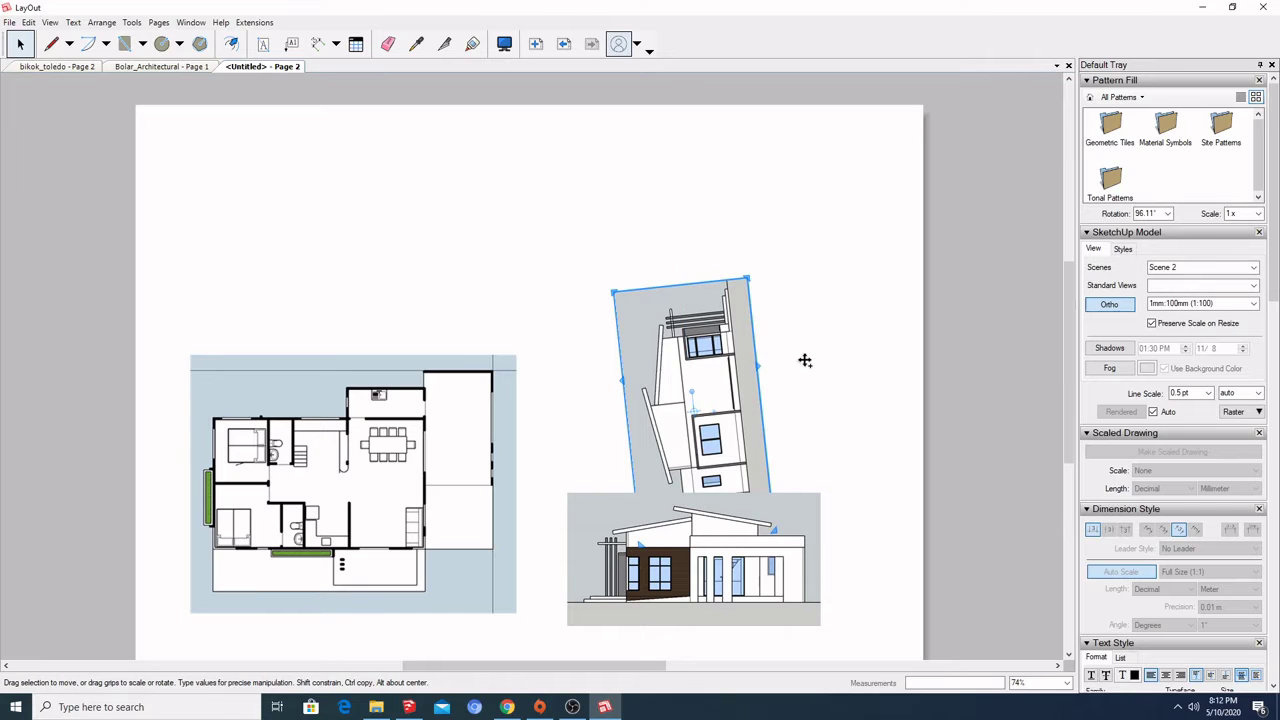
ctrl+drag(734, 413, 734, 243)
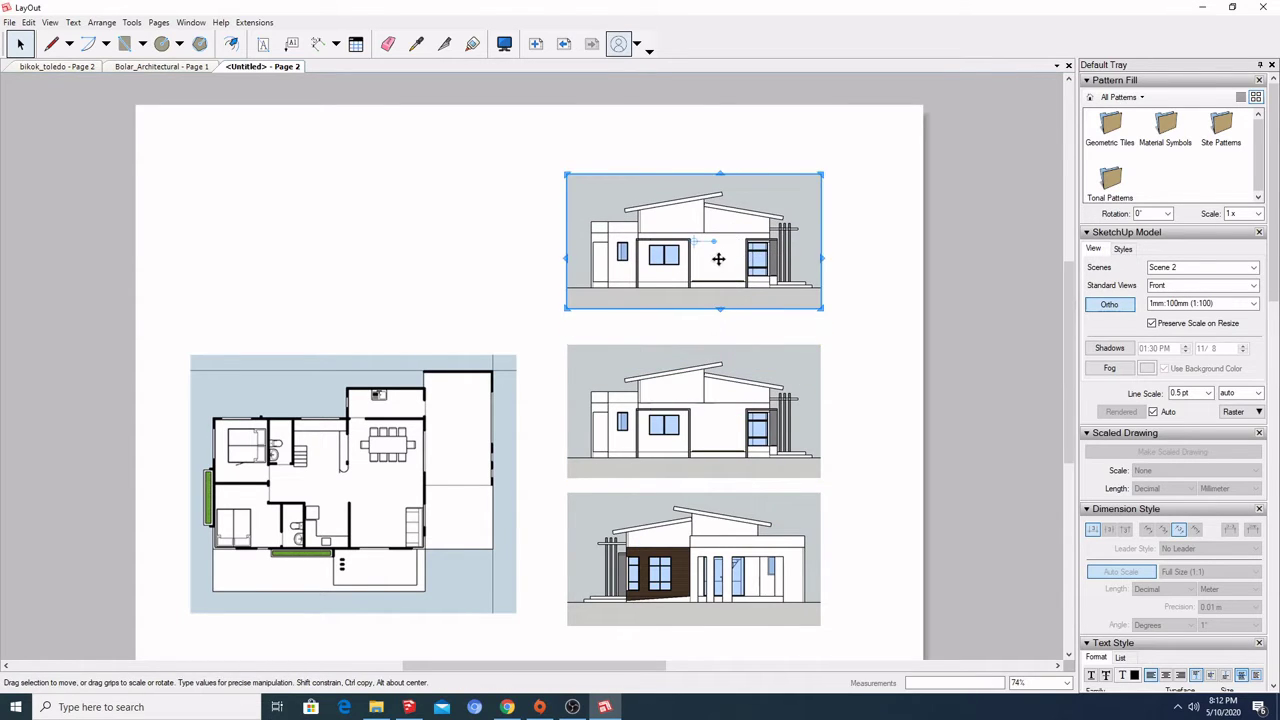
right_click(718, 259)
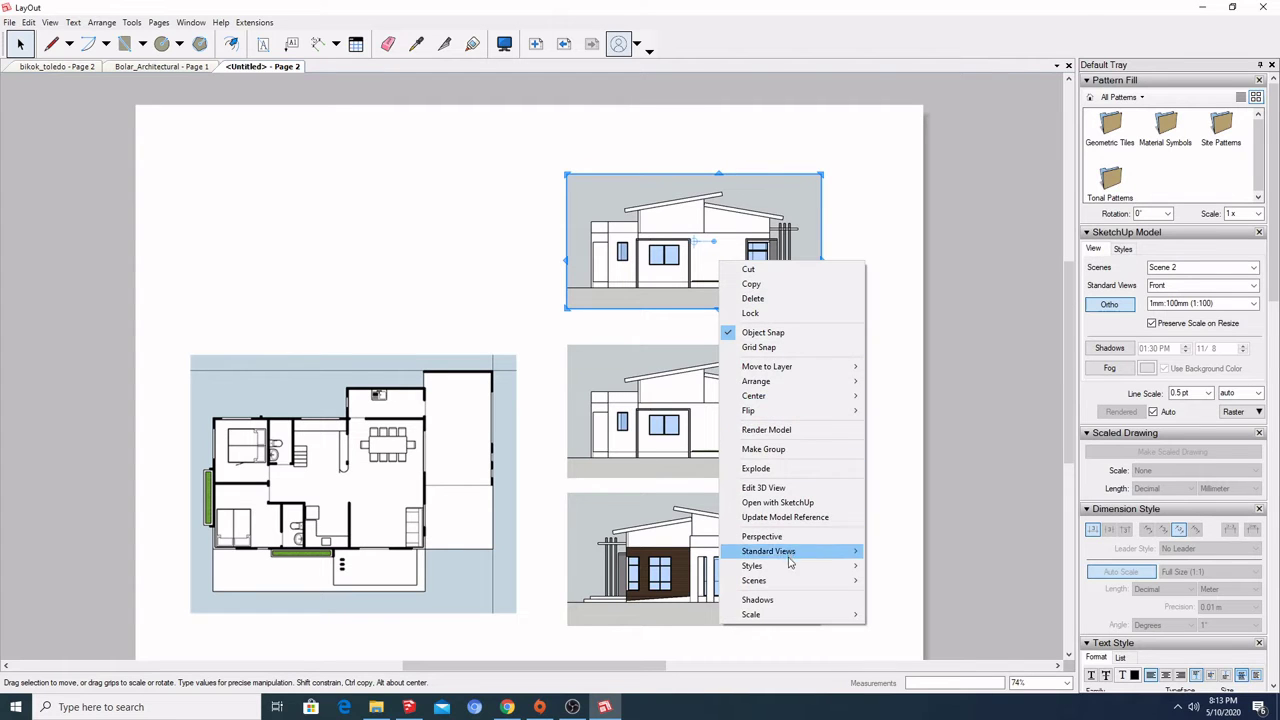
mouse_move(793, 583)
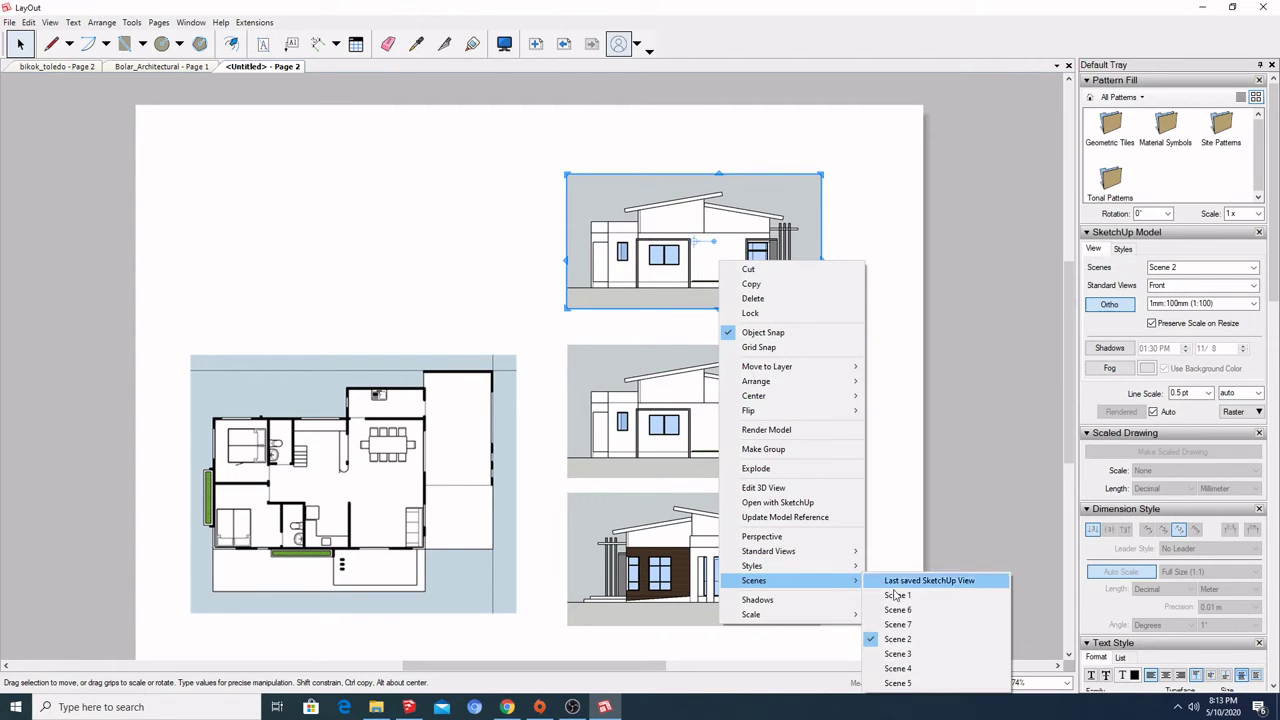
click(898, 653)
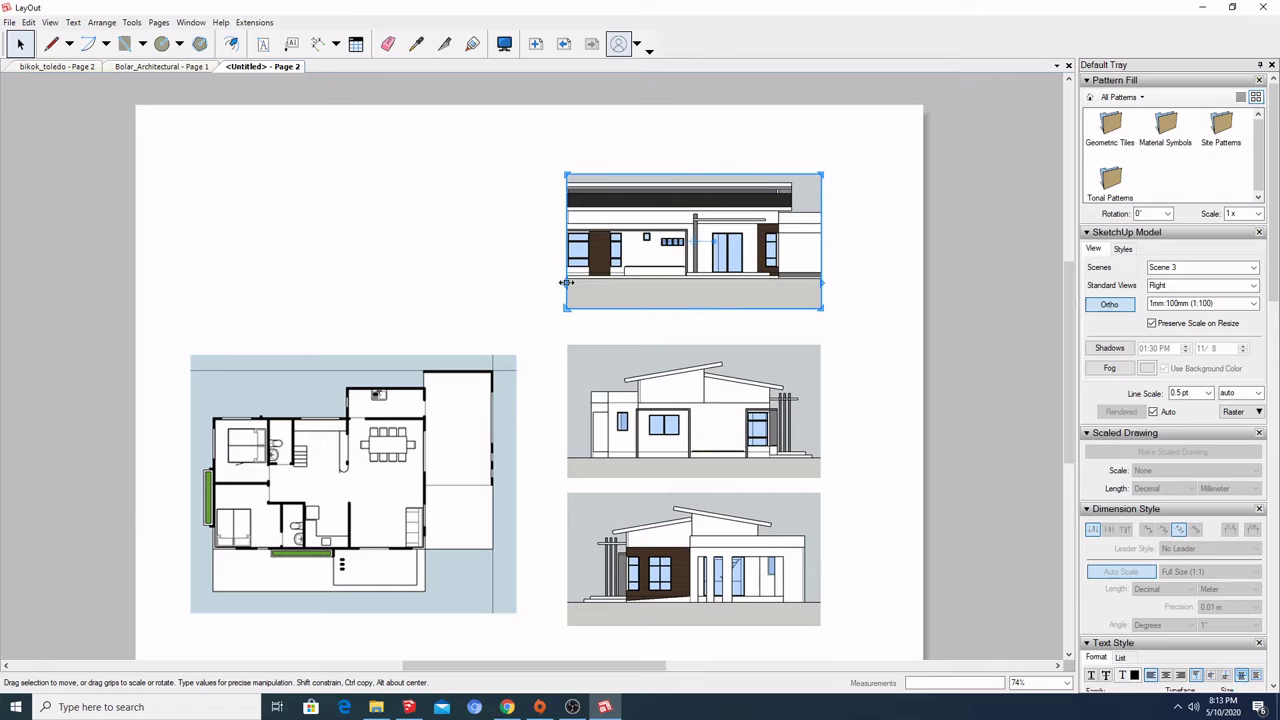
drag(565, 283, 536, 283)
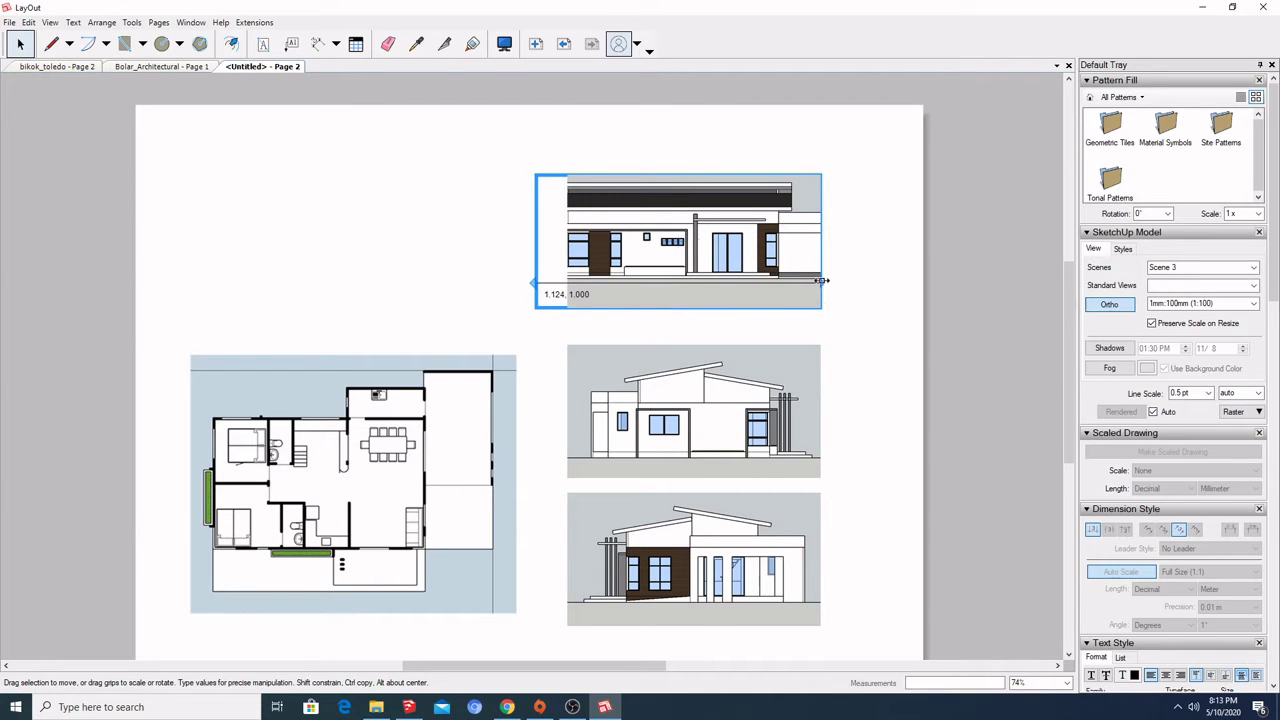
drag(821, 281, 856, 282)
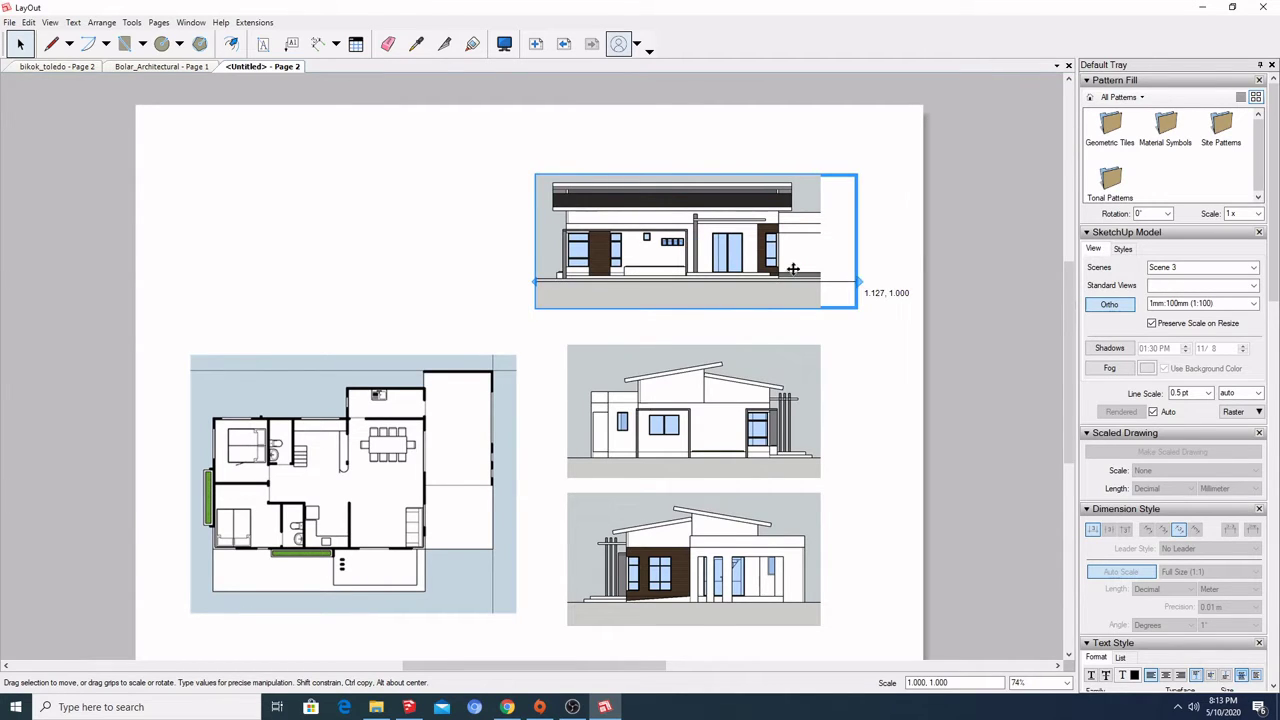
drag(762, 265, 413, 265)
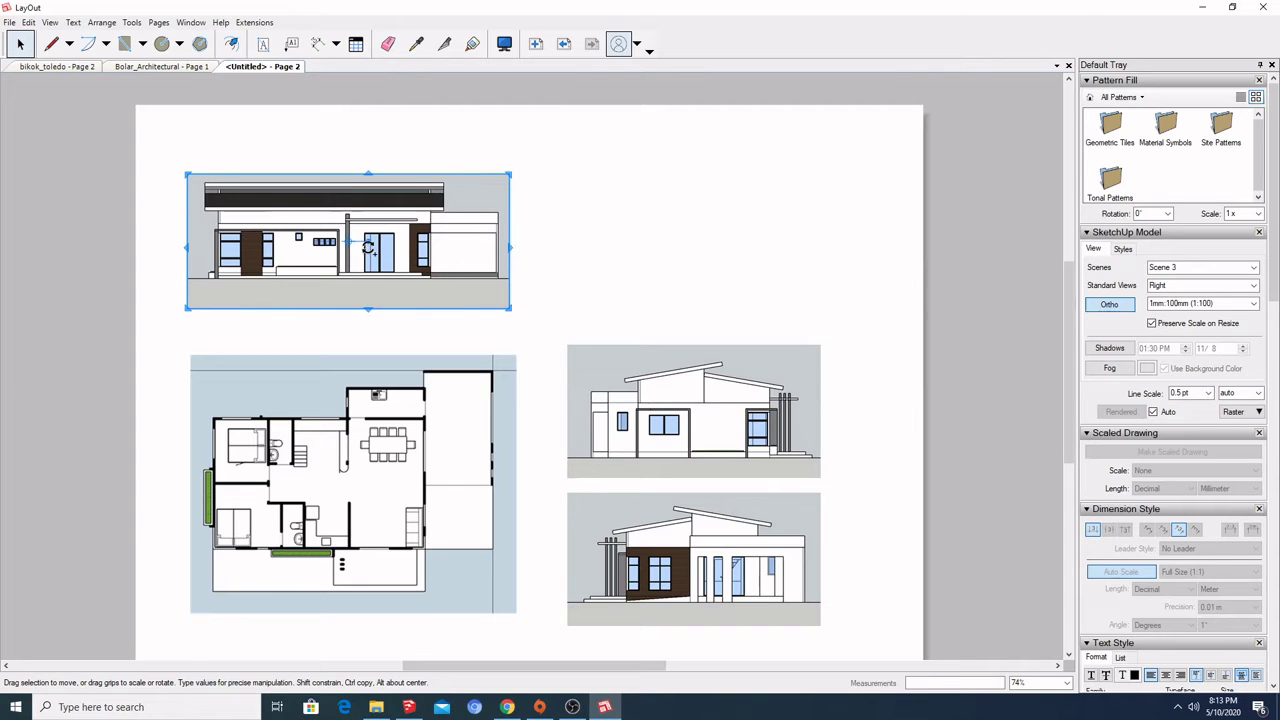
- Copy it to the top-right as the Scene 5 left elevation and shorten both to equal heights
ctrl+drag(333, 220, 698, 221)
right_click(698, 222)
mouse_move(782, 551)
click(903, 646)
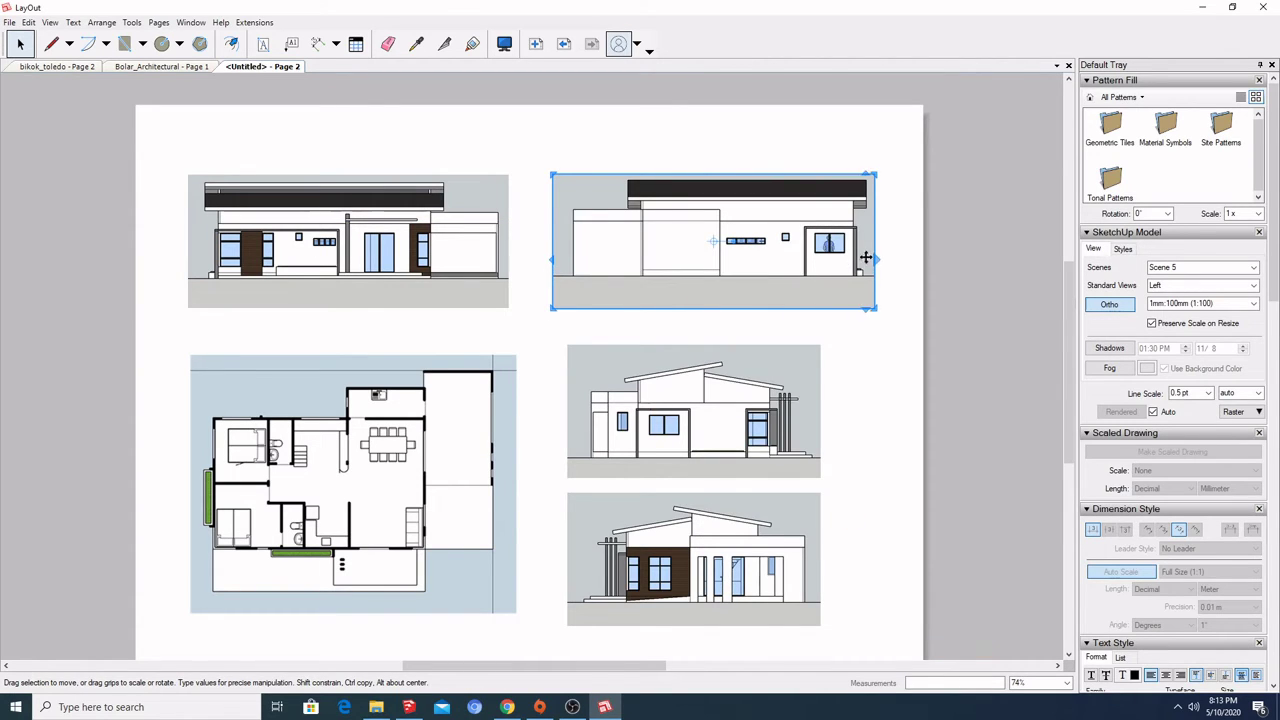
click(967, 270)
click(675, 270)
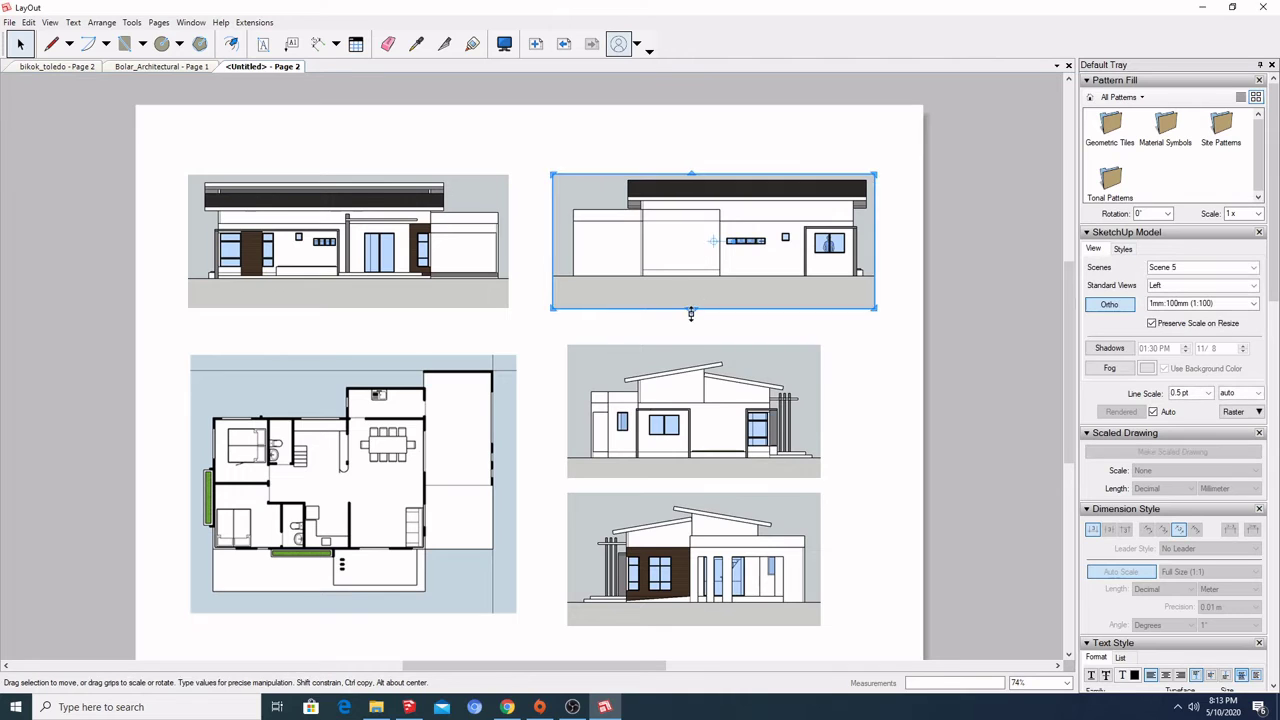
drag(691, 307, 691, 295)
click(443, 280)
drag(467, 310, 556, 297)
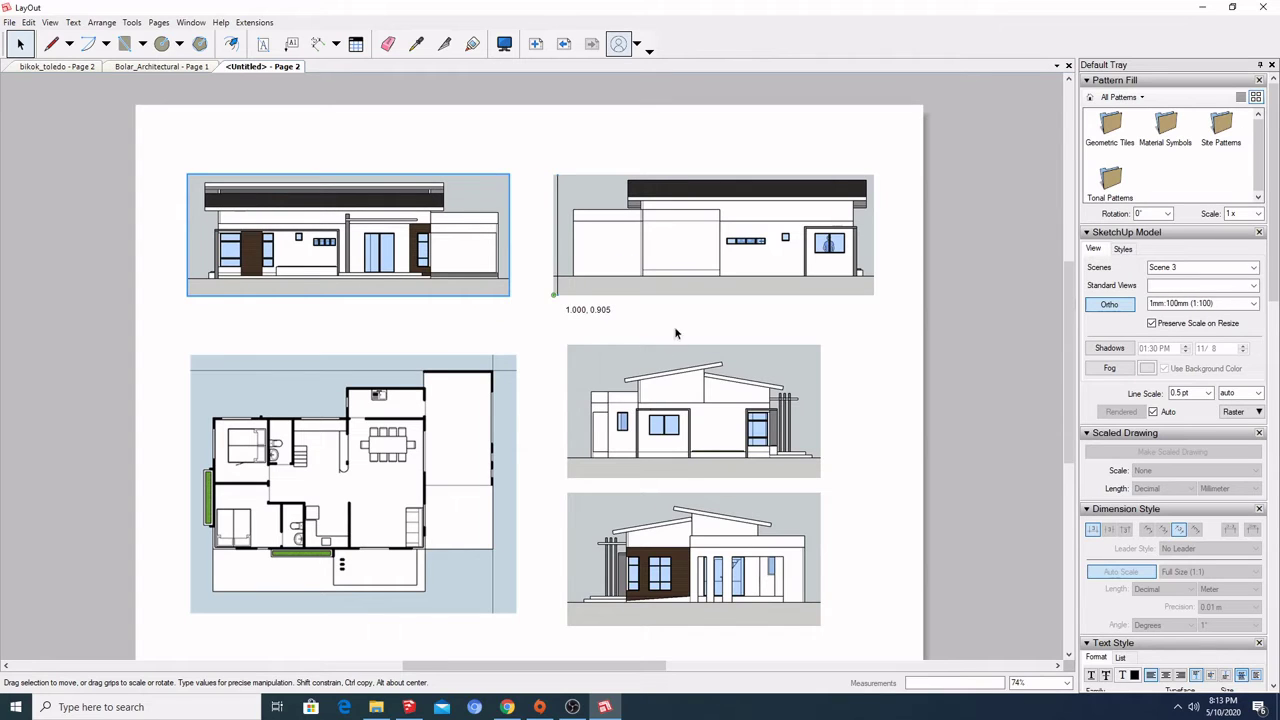
- Select the left, front and back elevations too and browse the Styles folders for Construction Documentation Style
shift+click(699, 268)
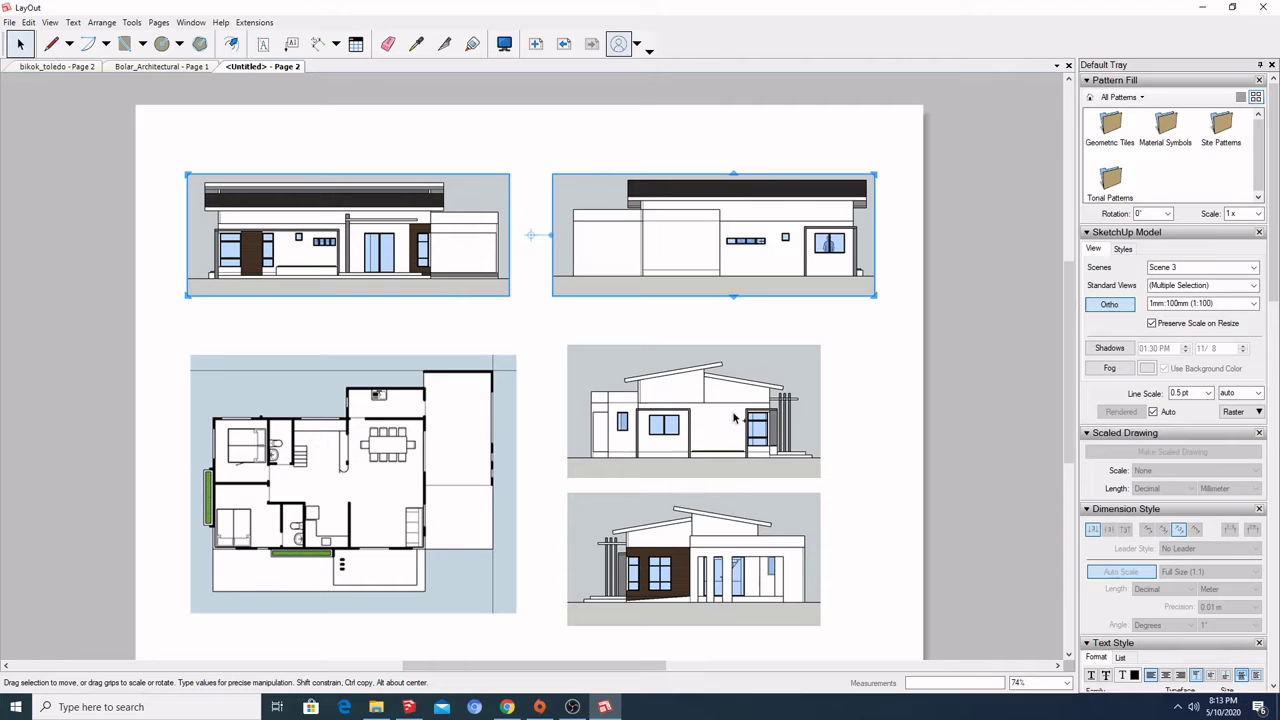
shift+click(733, 418)
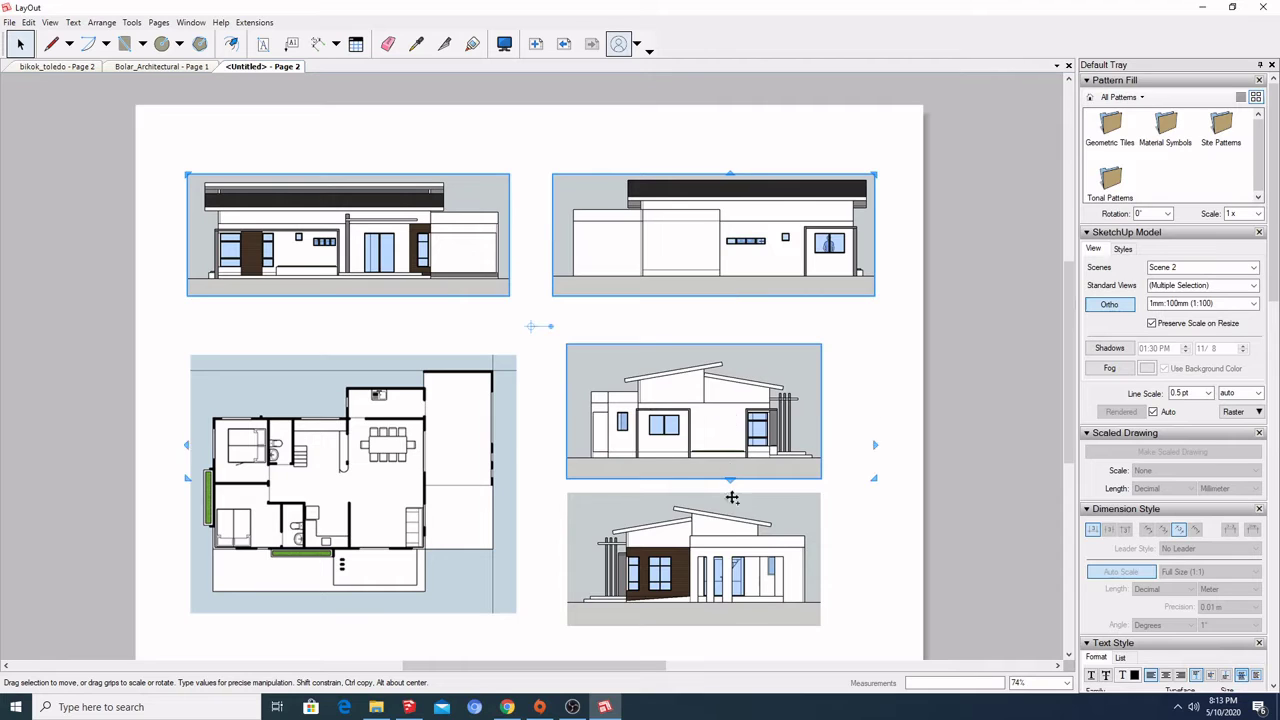
shift+click(800, 528)
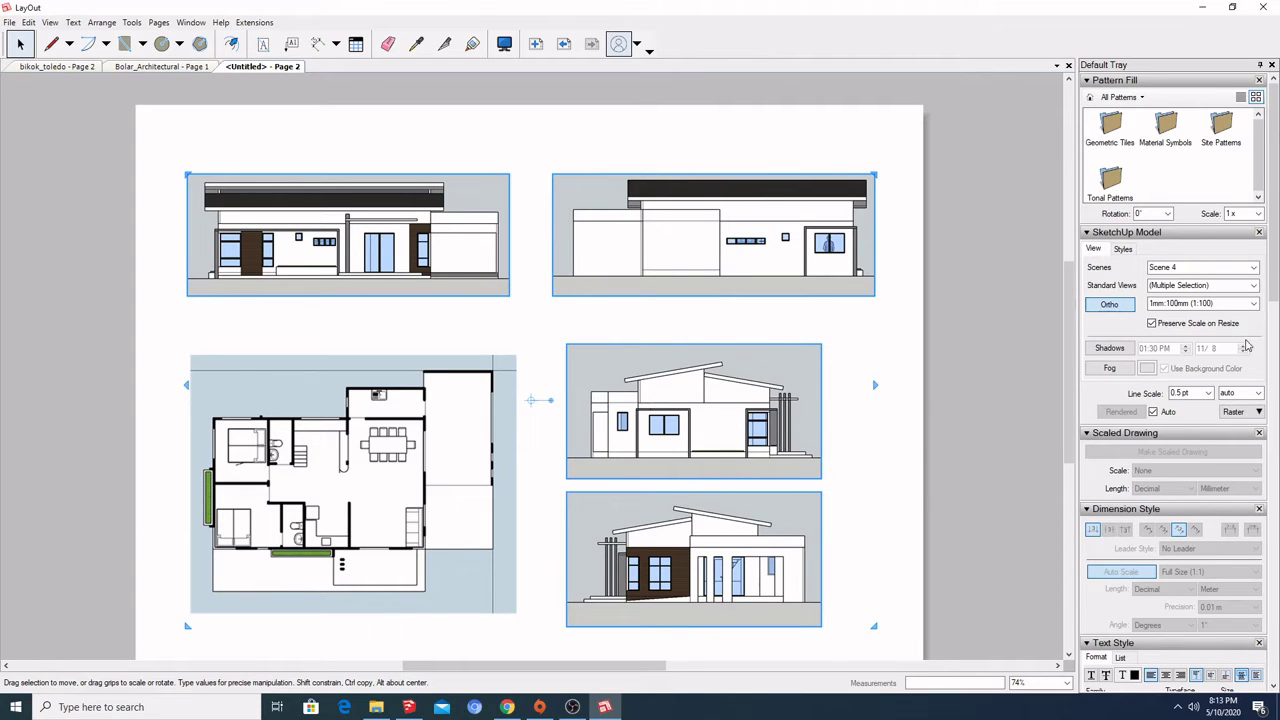
click(1126, 249)
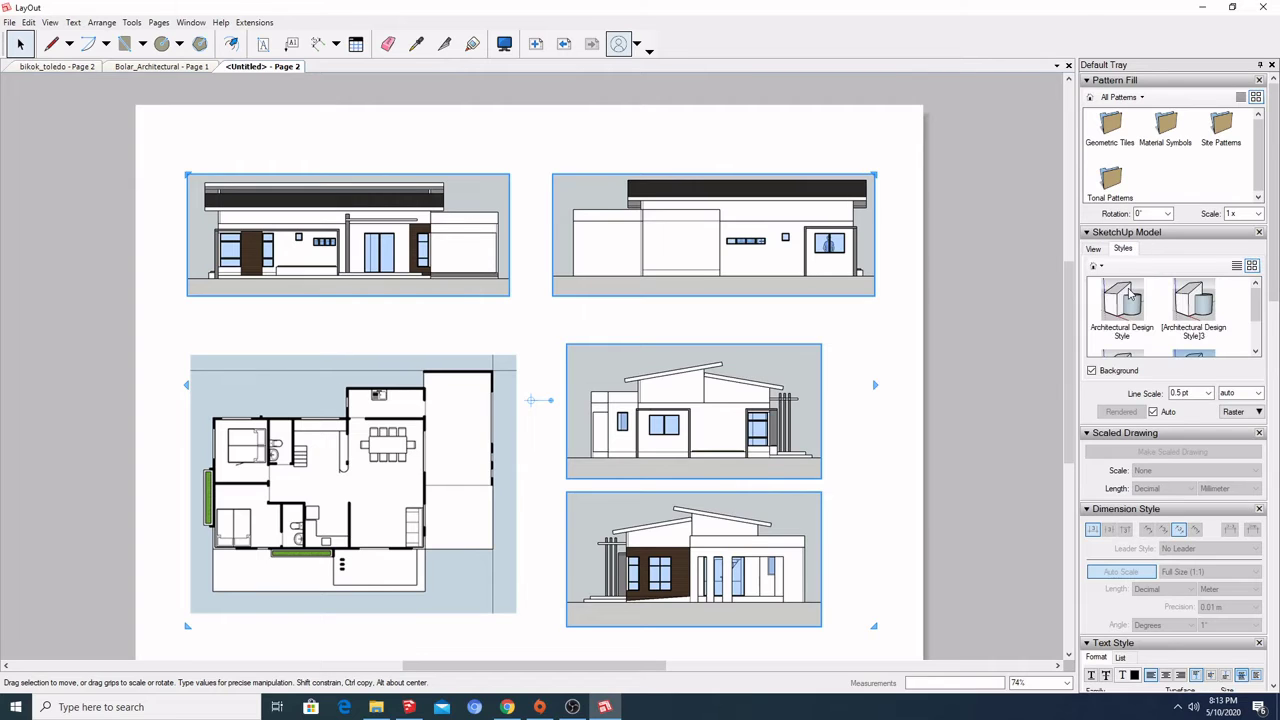
click(1097, 266)
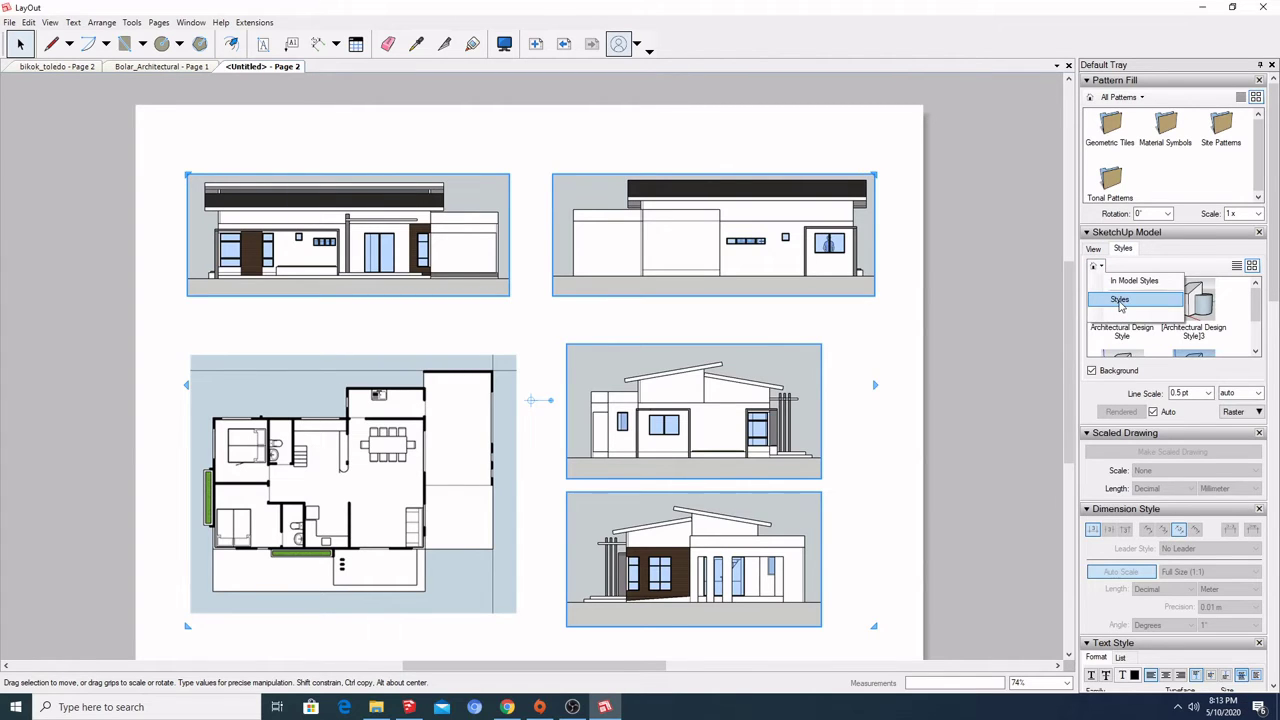
click(1120, 301)
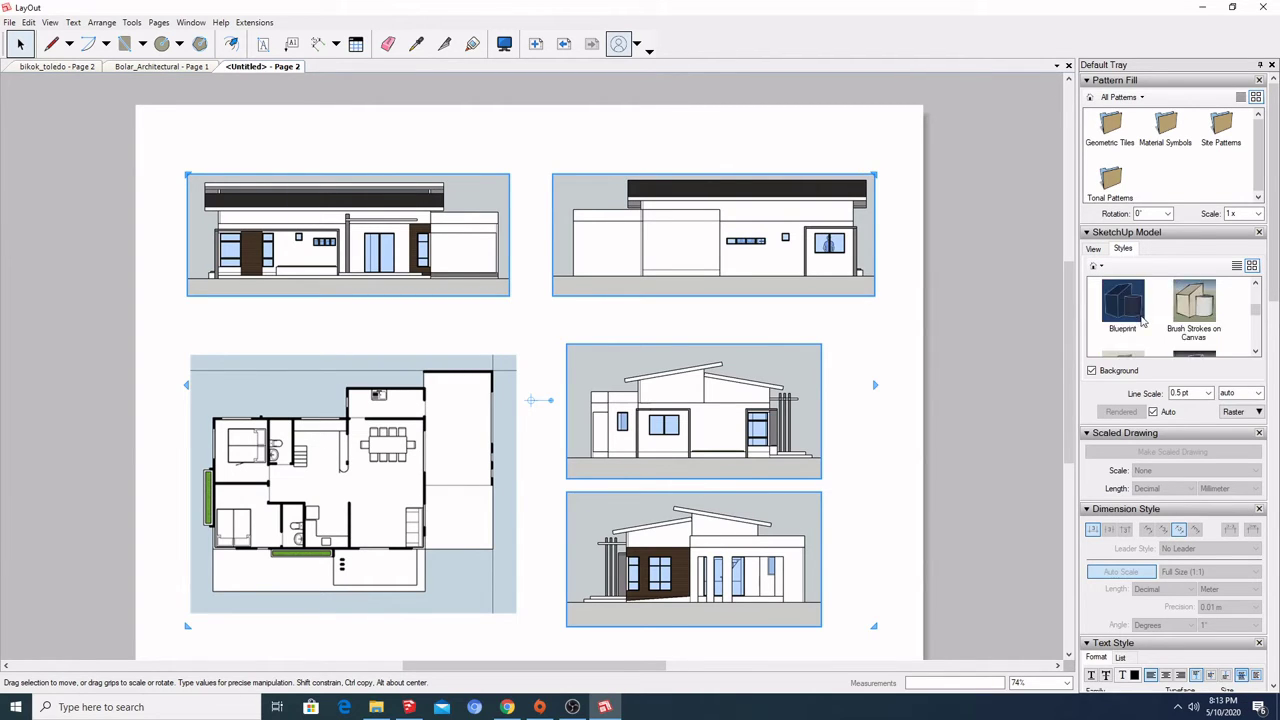
click(1097, 266)
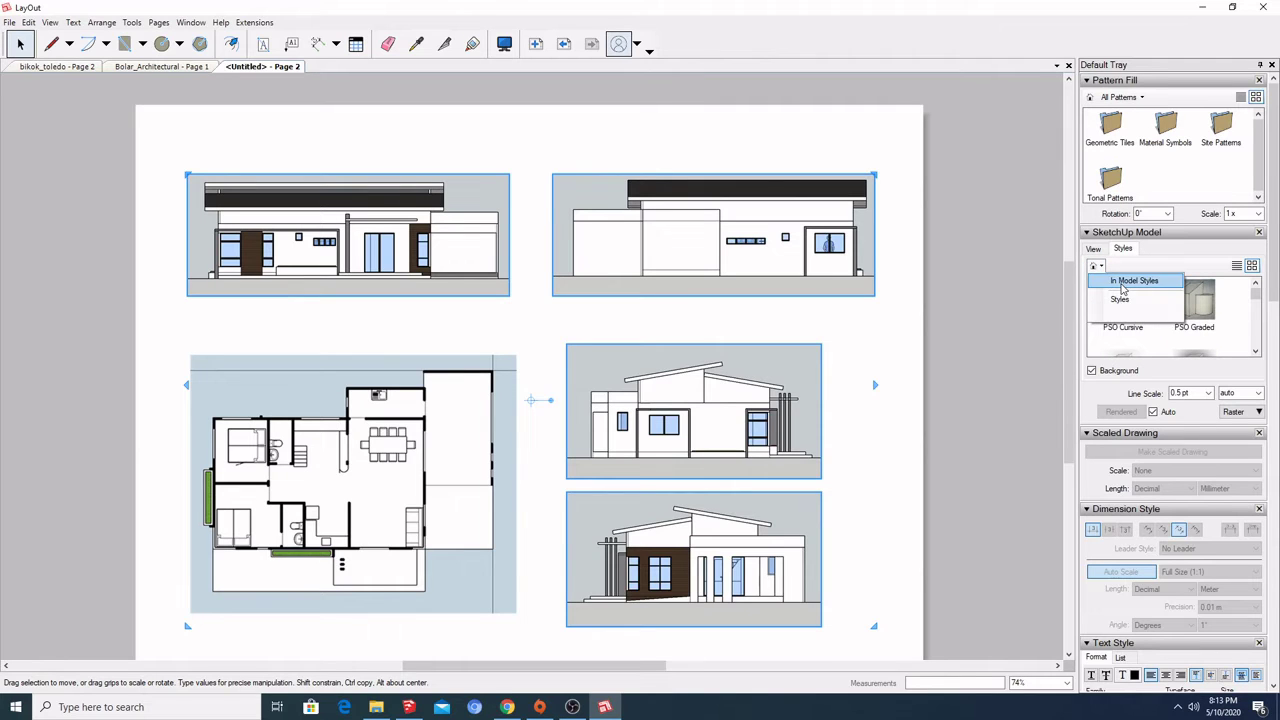
click(1121, 298)
scroll(1128, 318, down, 1)
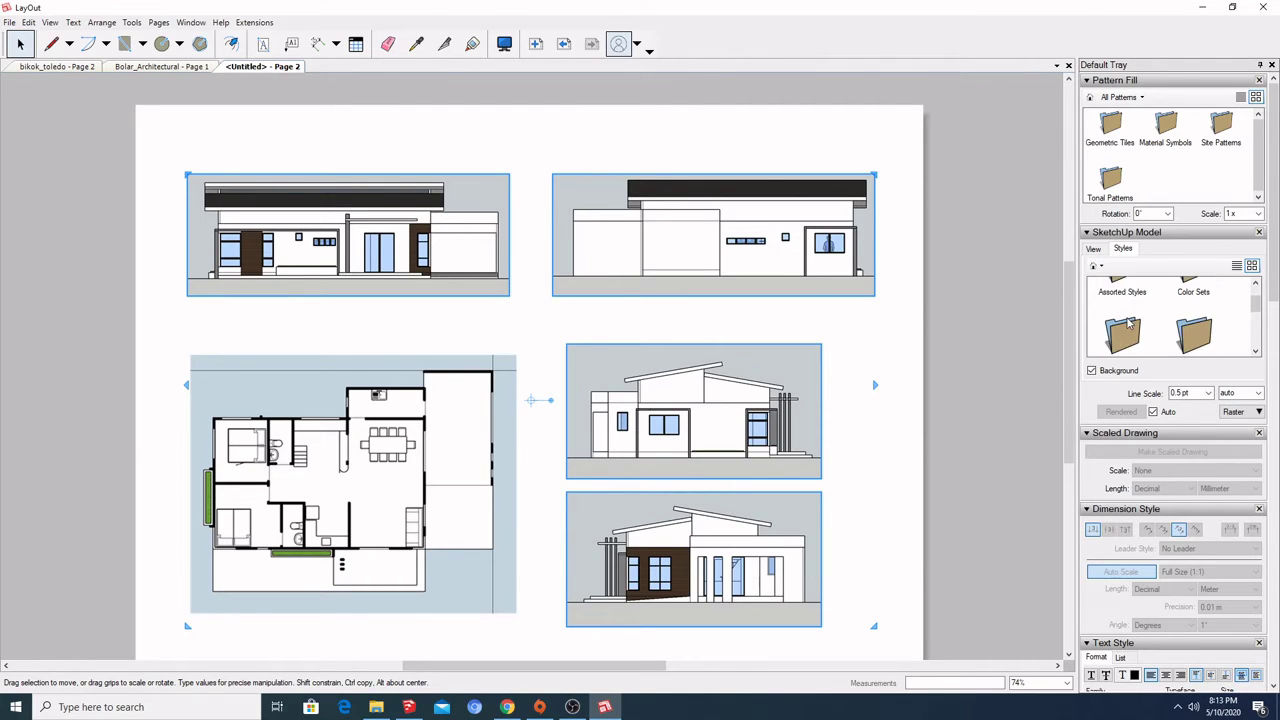
double_click(1124, 333)
scroll(1130, 333, down, 3)
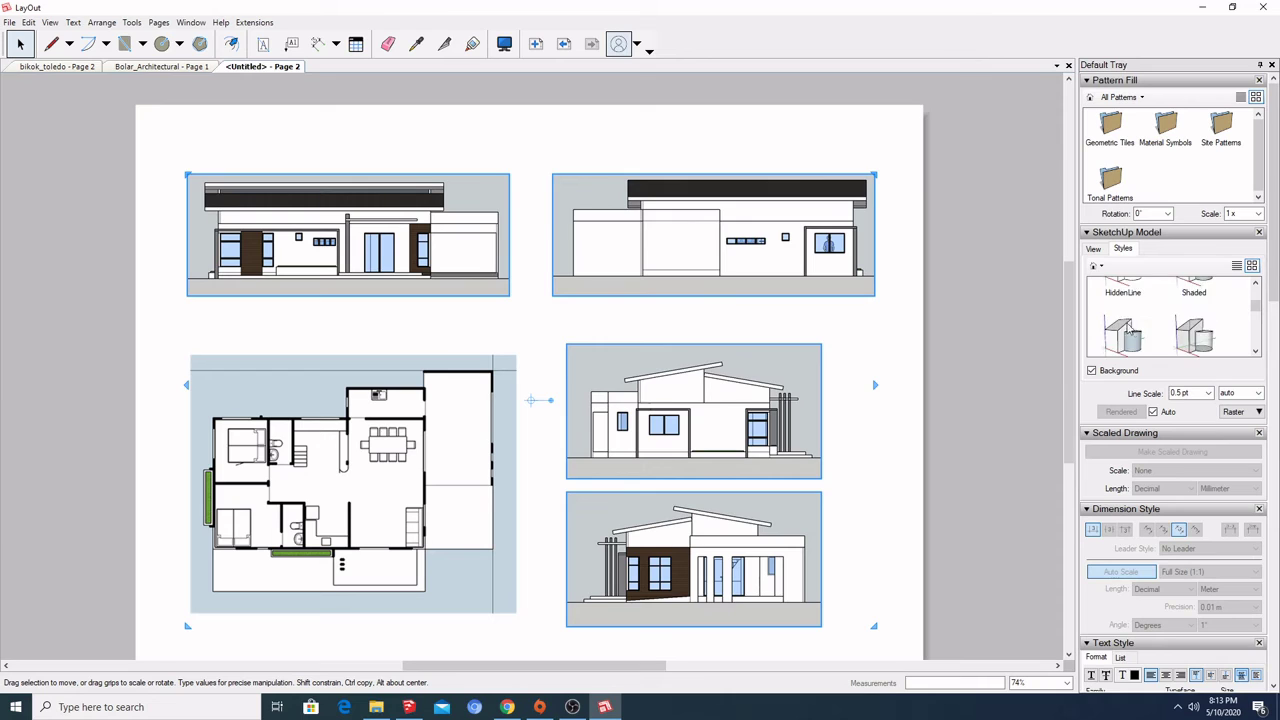
scroll(1135, 337, down, 4)
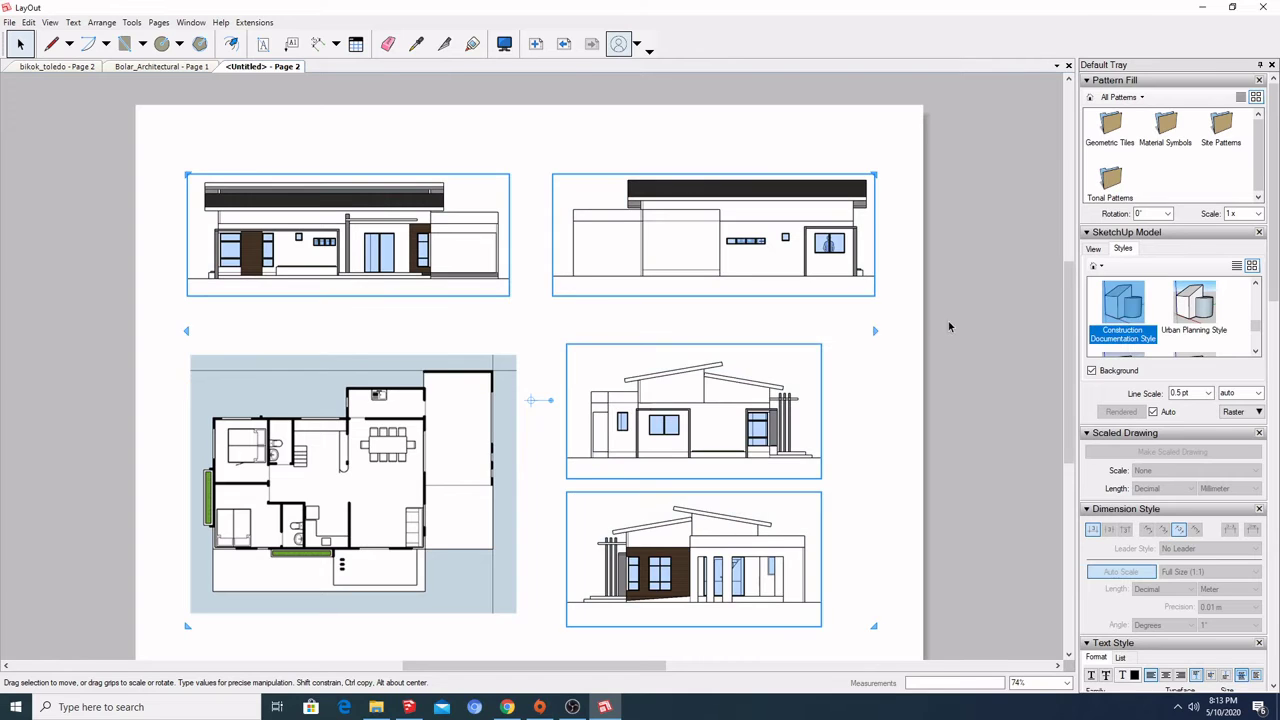
- Shift the front and back elevation viewports slightly to the right
click(776, 306)
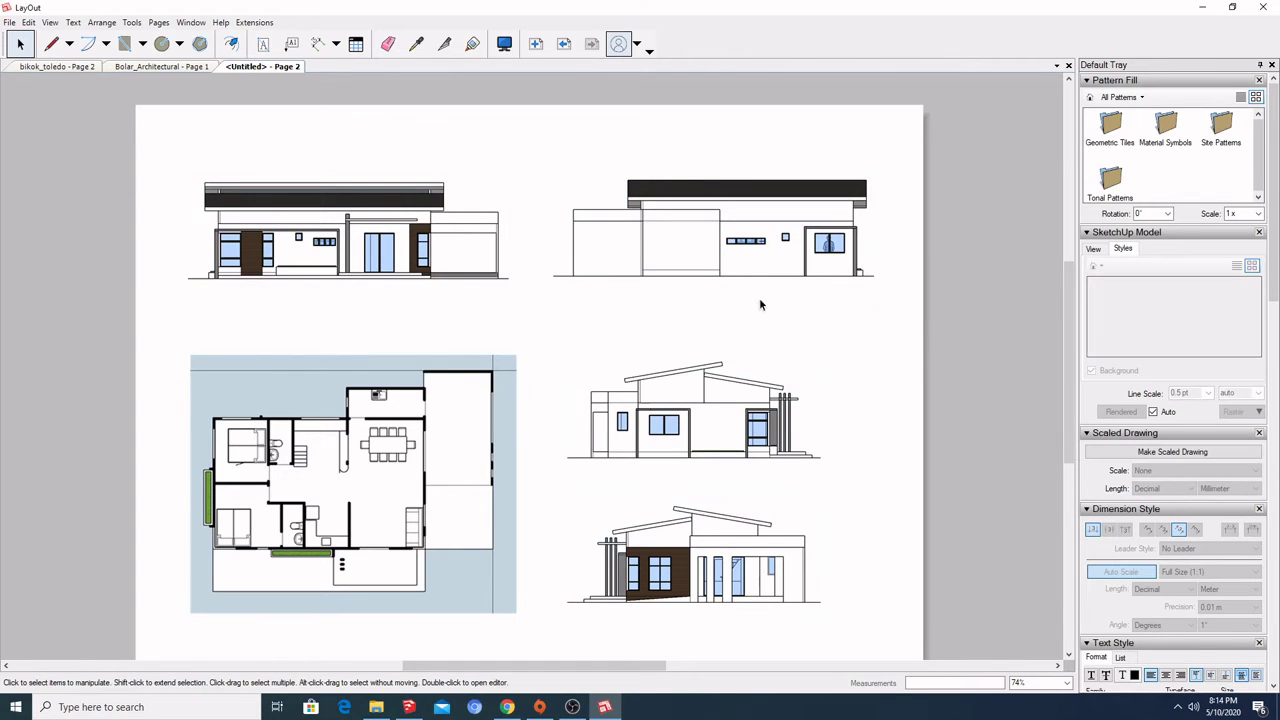
click(748, 401)
shift+click(727, 533)
drag(718, 524, 744, 524)
click(927, 449)
scroll(631, 343, down, 1)
scroll(609, 360, up, 2)
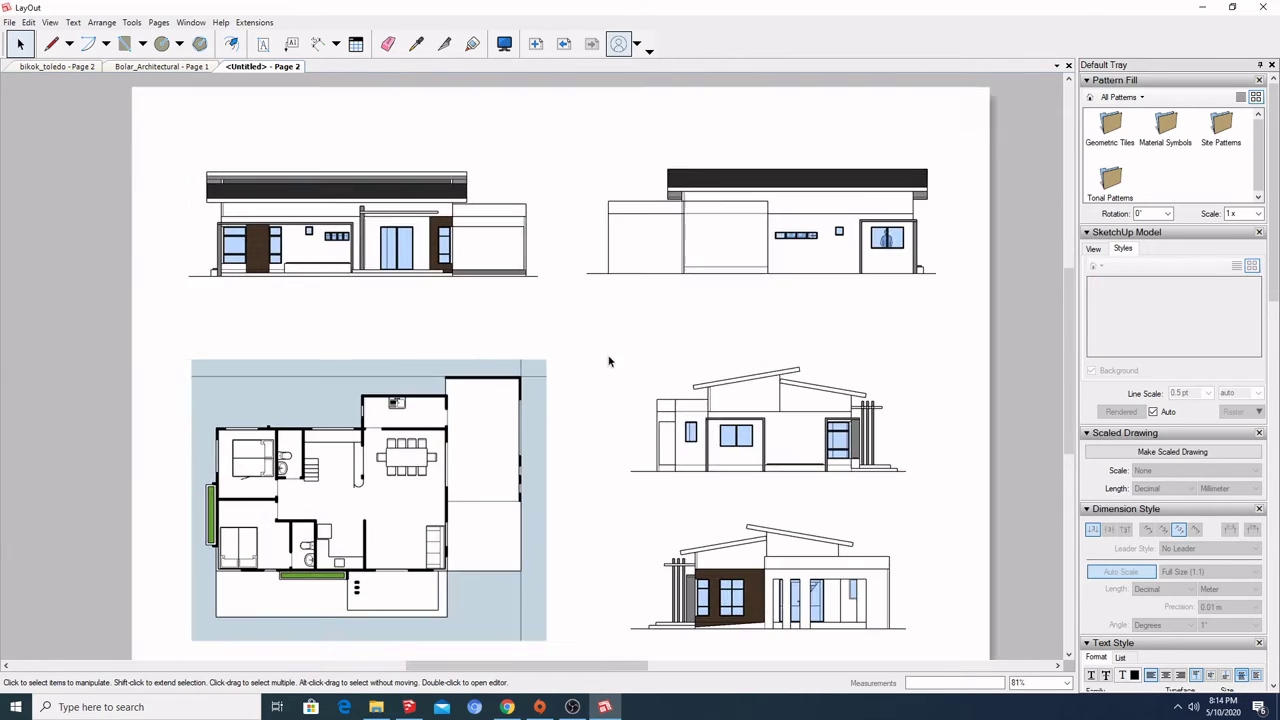
middle_drag(609, 360, 594, 337)
scroll(596, 337, down, 2)
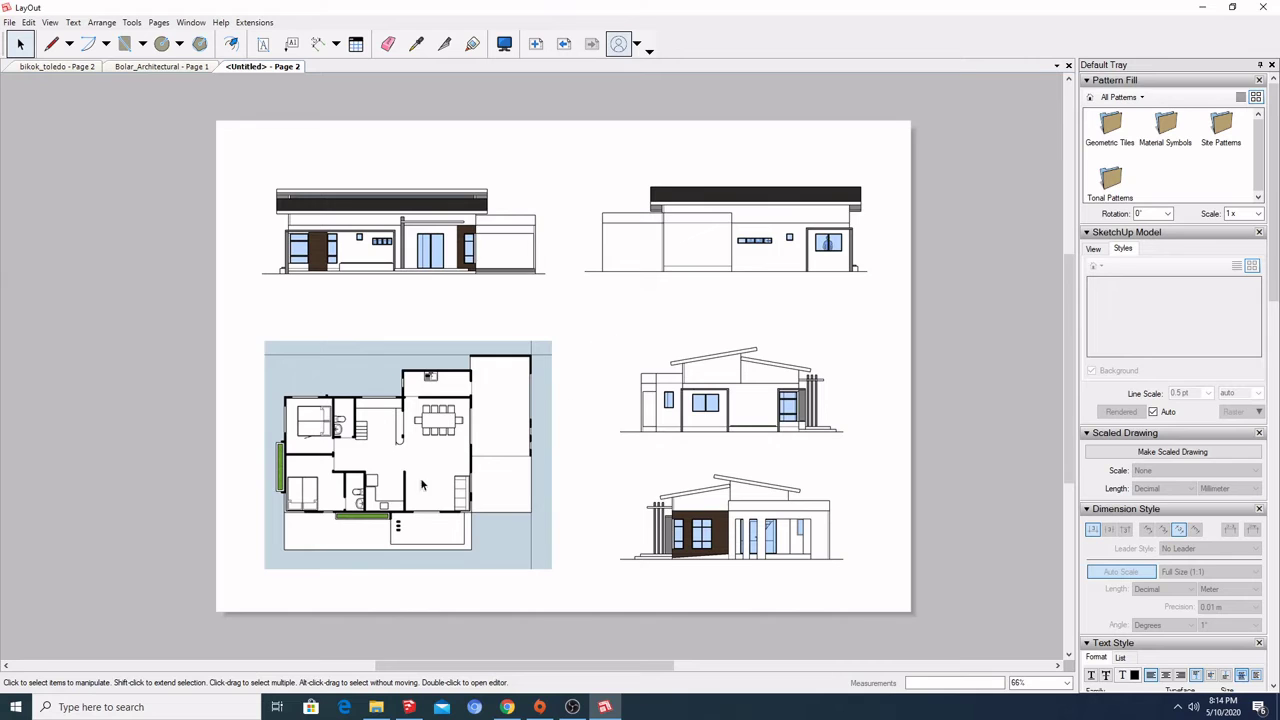
- Paste the Bolar_Architectural title block onto Untitled Page 2 and delete its right-hand column
click(156, 67)
click(273, 128)
drag(915, 115, 746, 568)
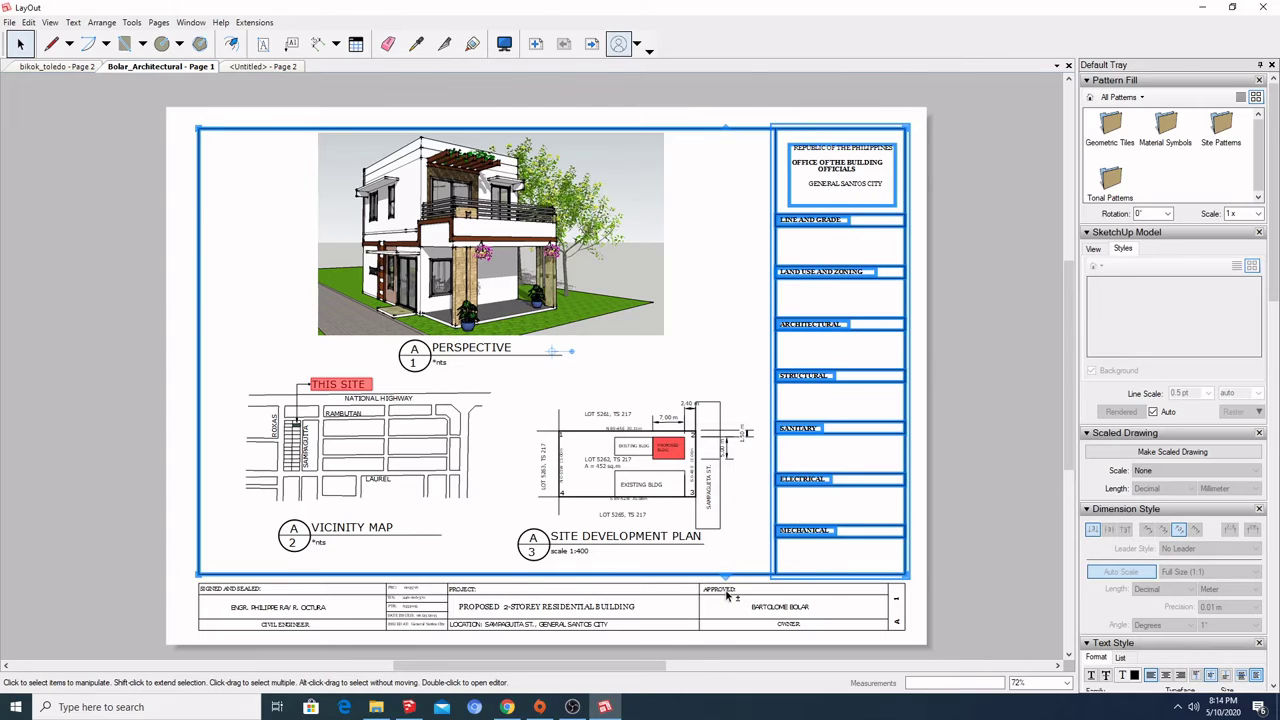
shift+click(725, 593)
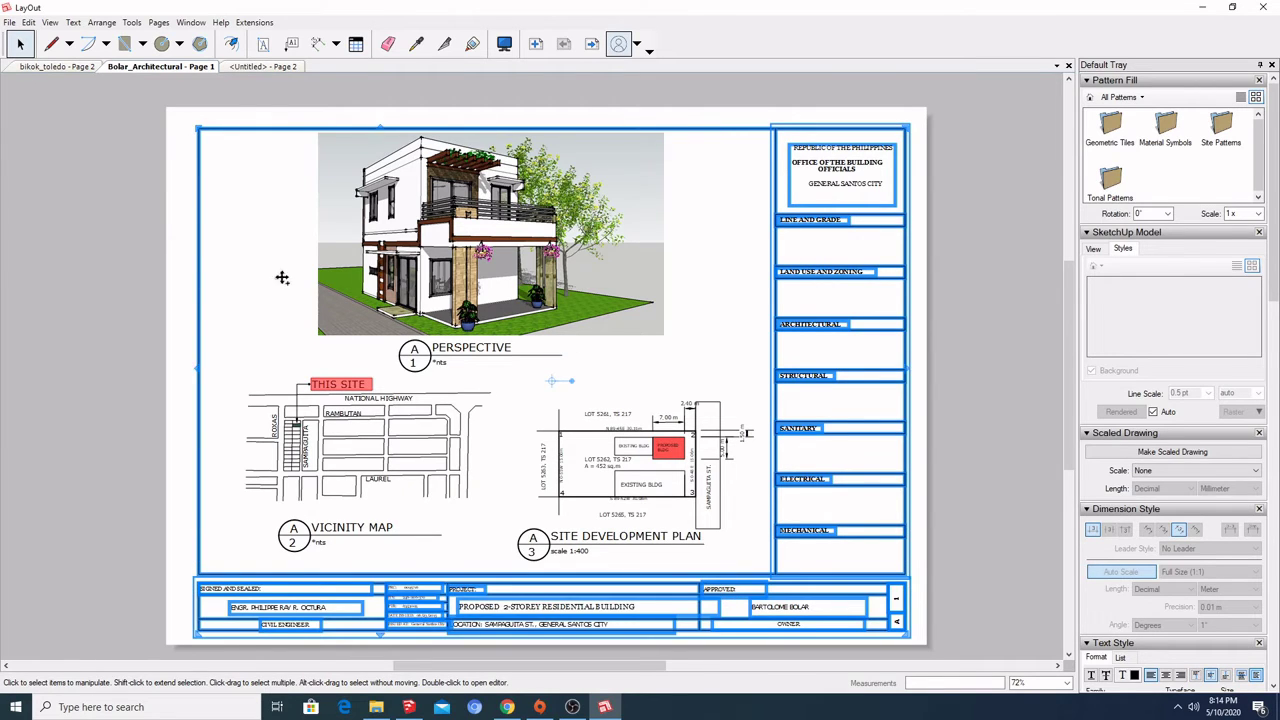
click(274, 67)
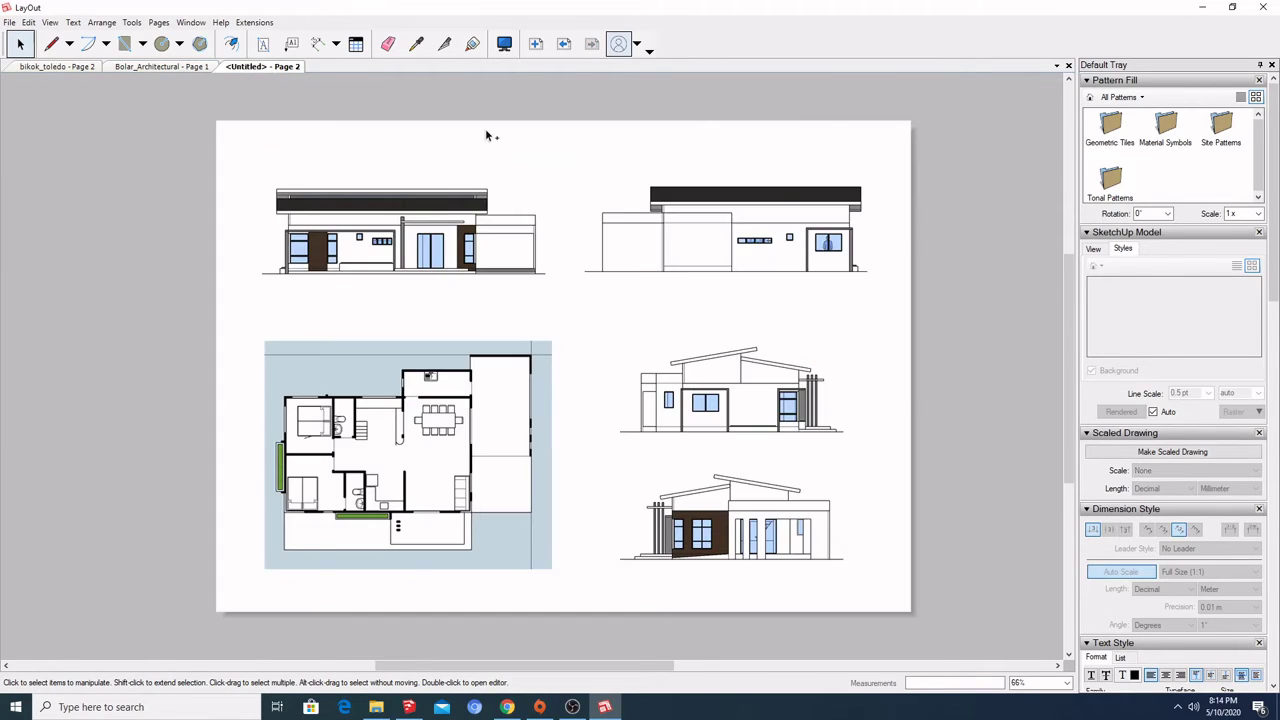
key(ctrl+v)
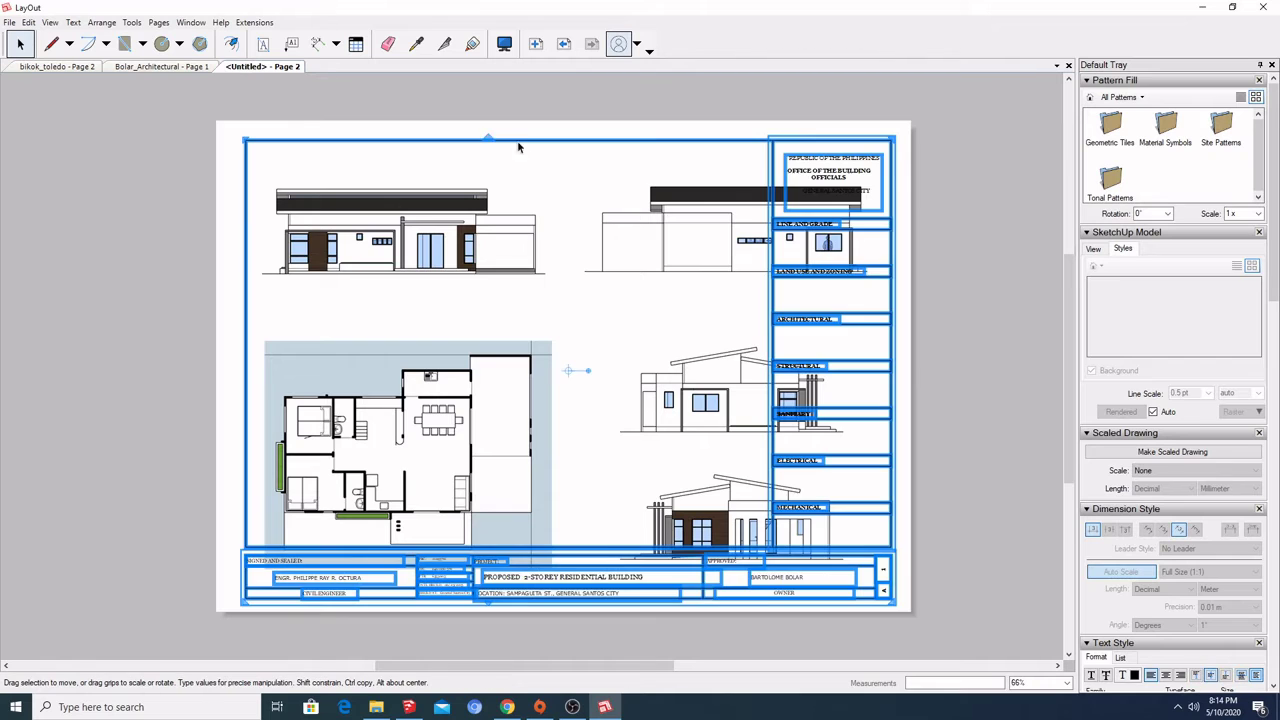
click(531, 410)
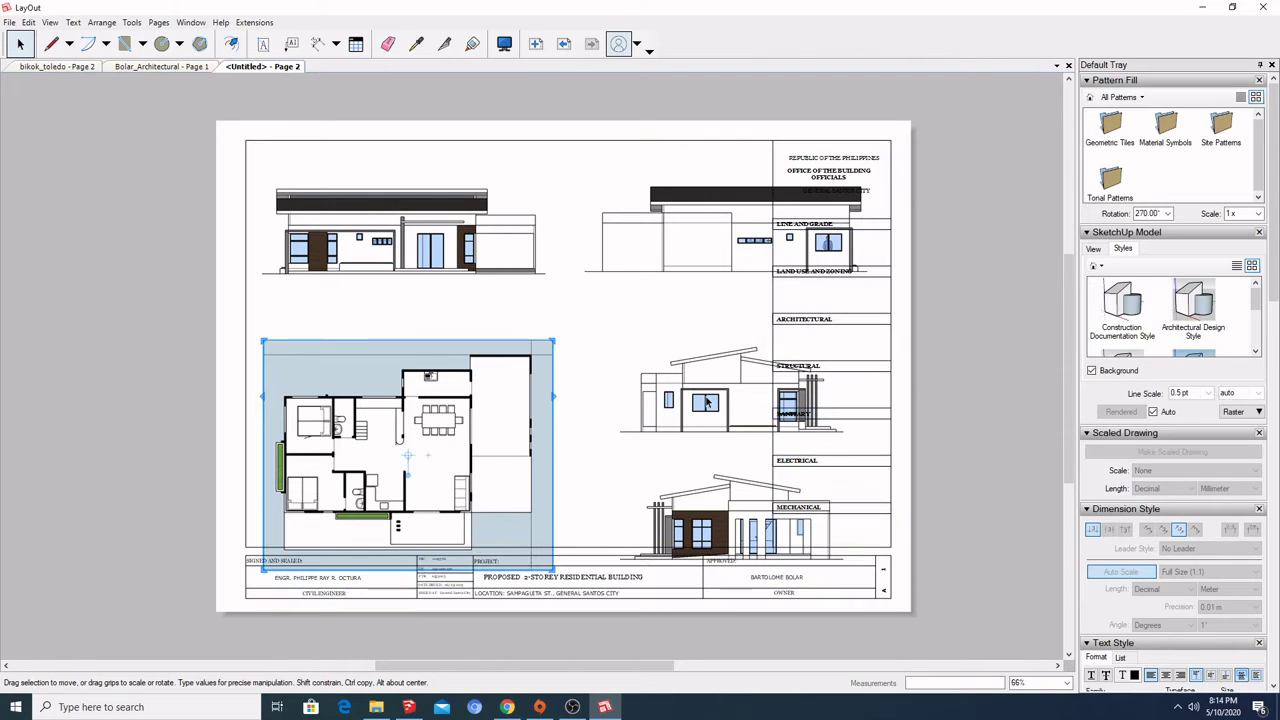
click(823, 319)
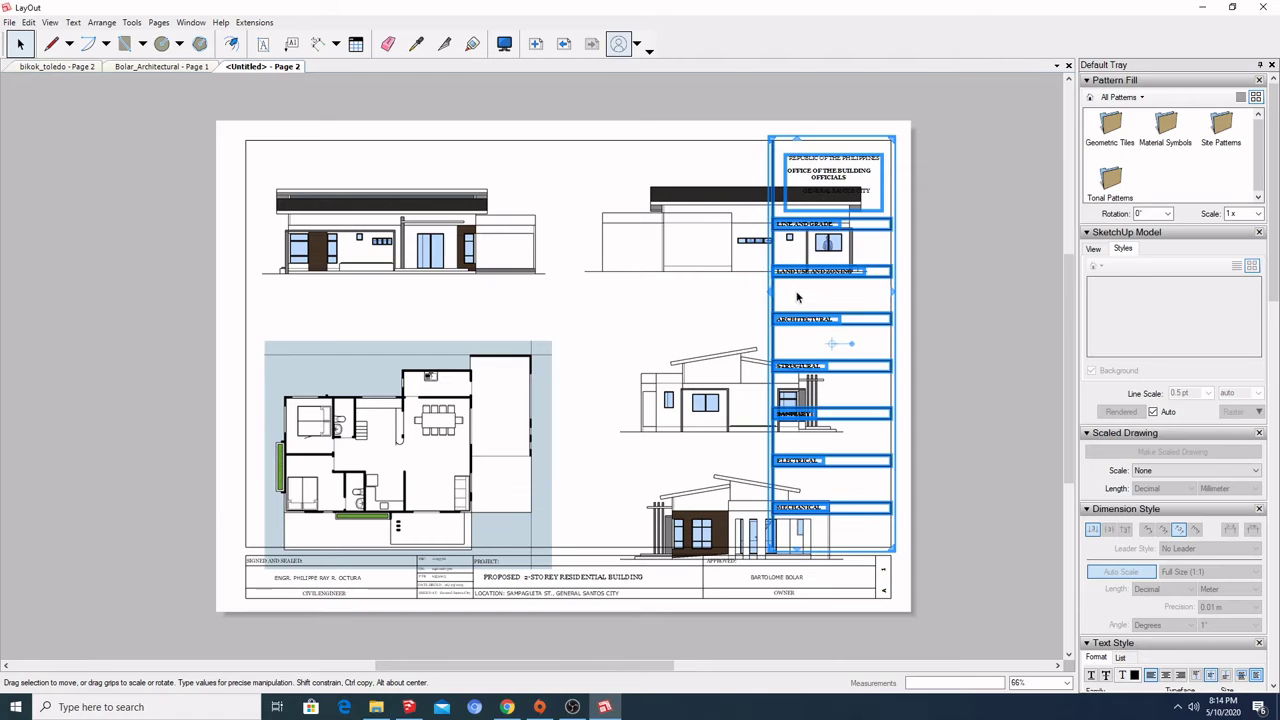
key(Delete)
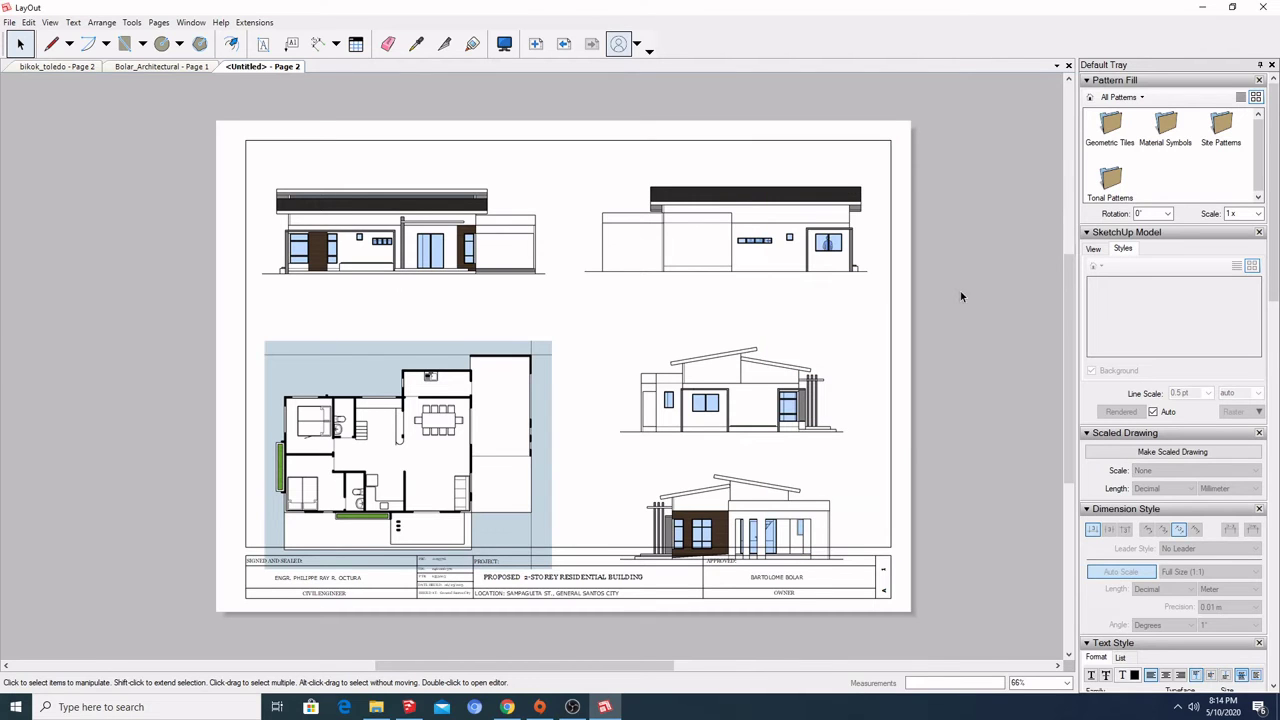
- Move the right-side elevations, floor plan and top elevations up to clear the bottom strip
click(661, 533)
shift+click(722, 405)
drag(722, 405, 722, 361)
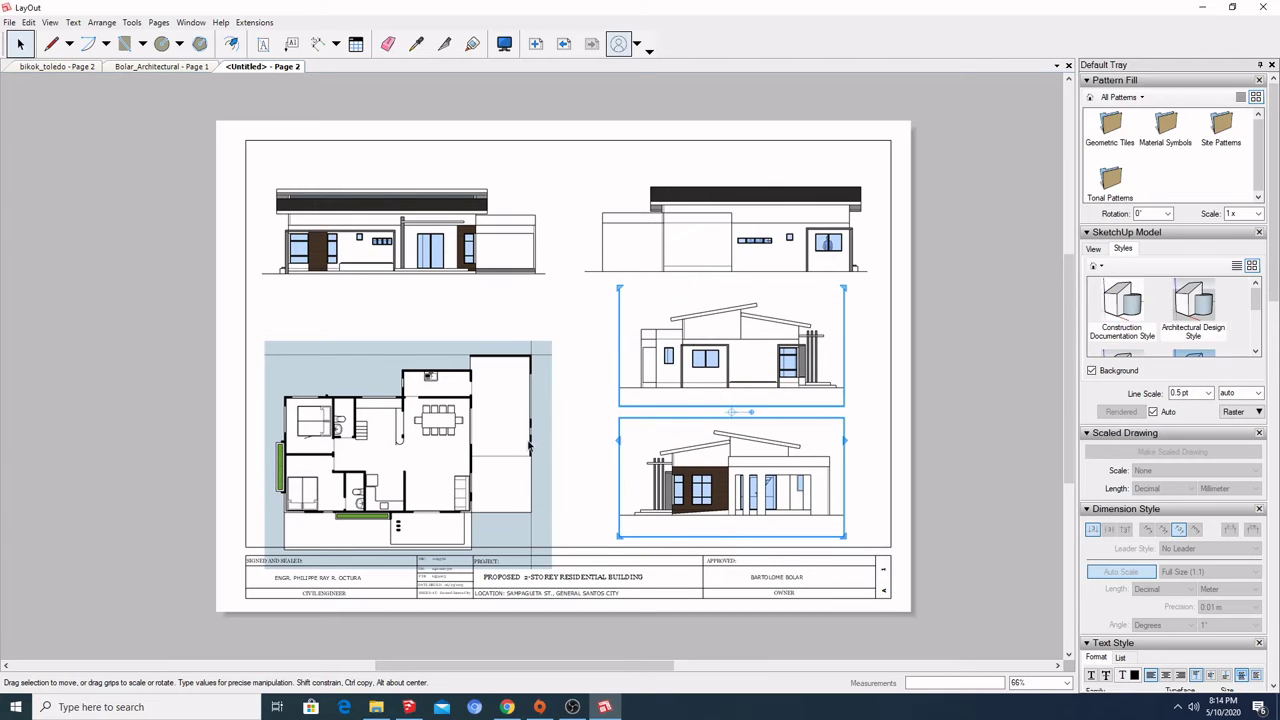
drag(527, 447, 508, 402)
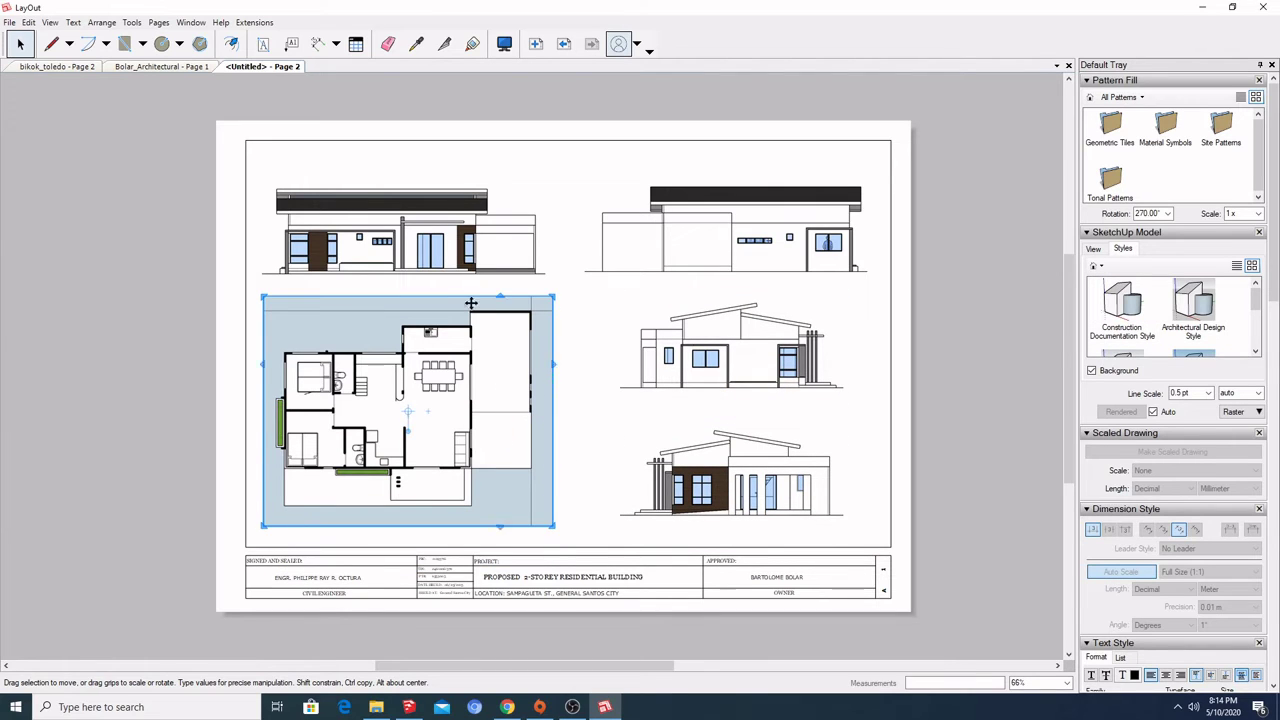
drag(463, 251, 464, 216)
drag(636, 241, 636, 211)
drag(493, 220, 494, 225)
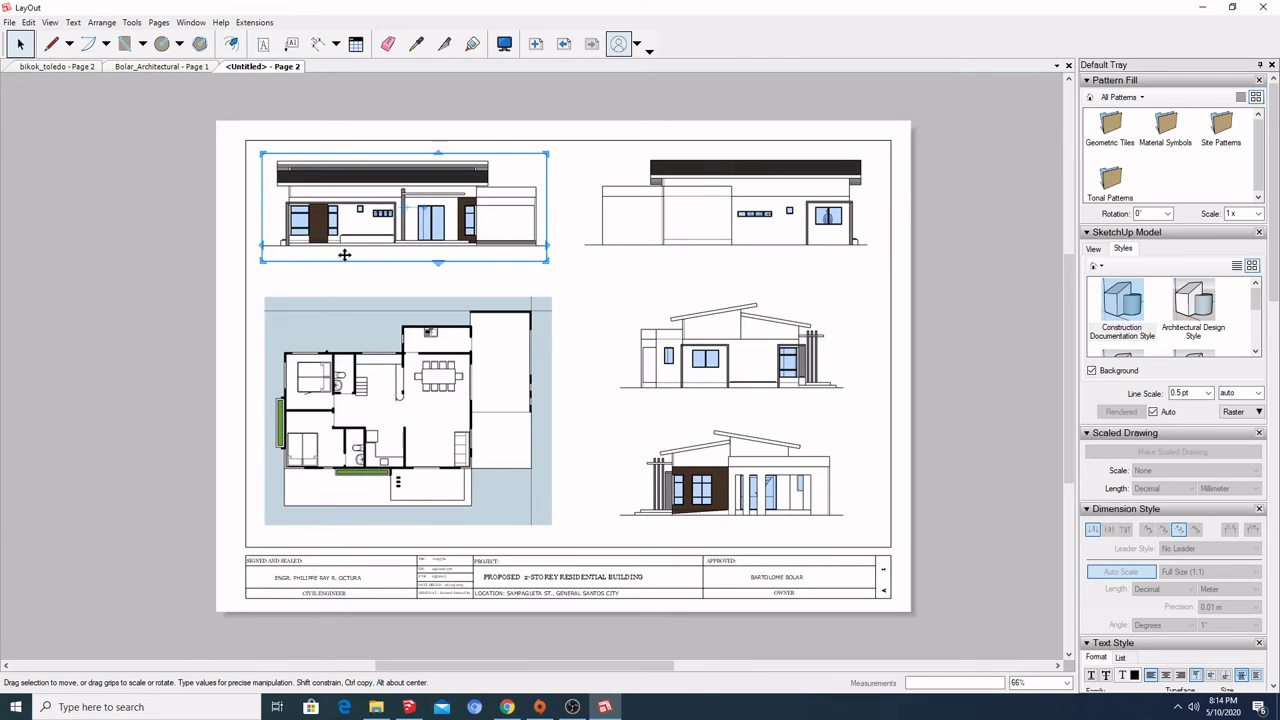
click(163, 252)
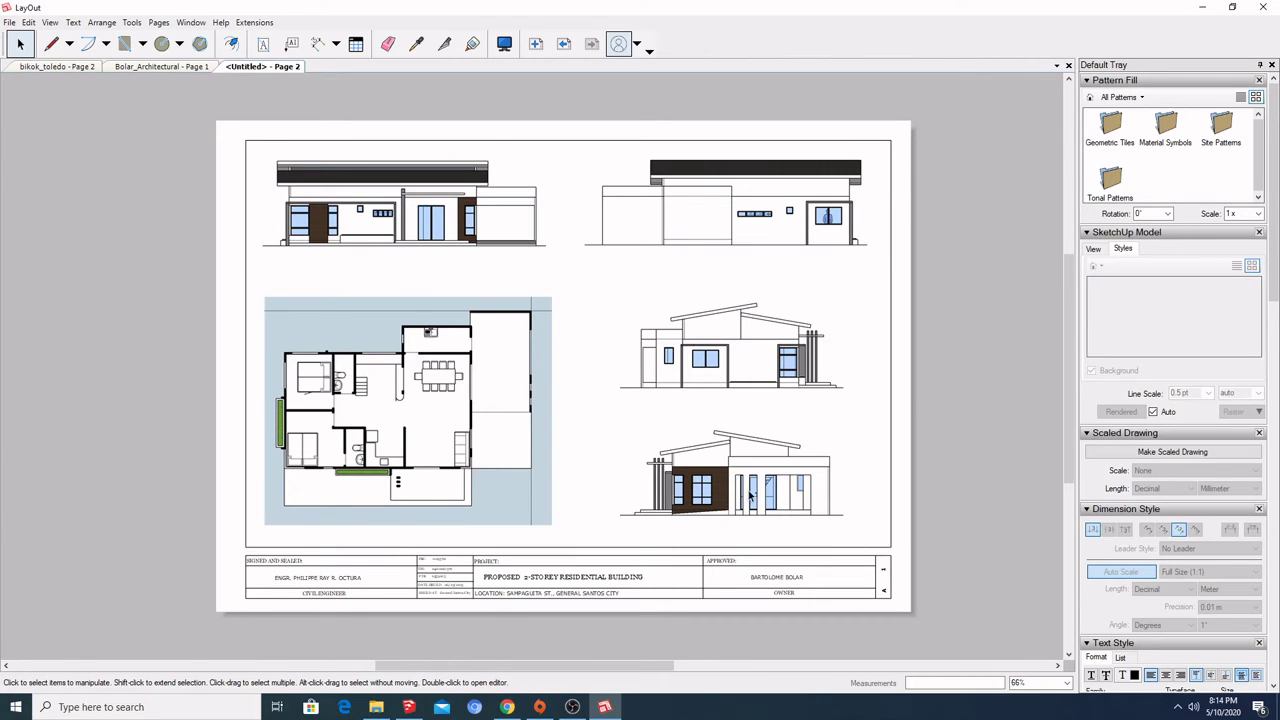
- Clear the owner name and project title text inside the title block
double_click(303, 578)
click(305, 577)
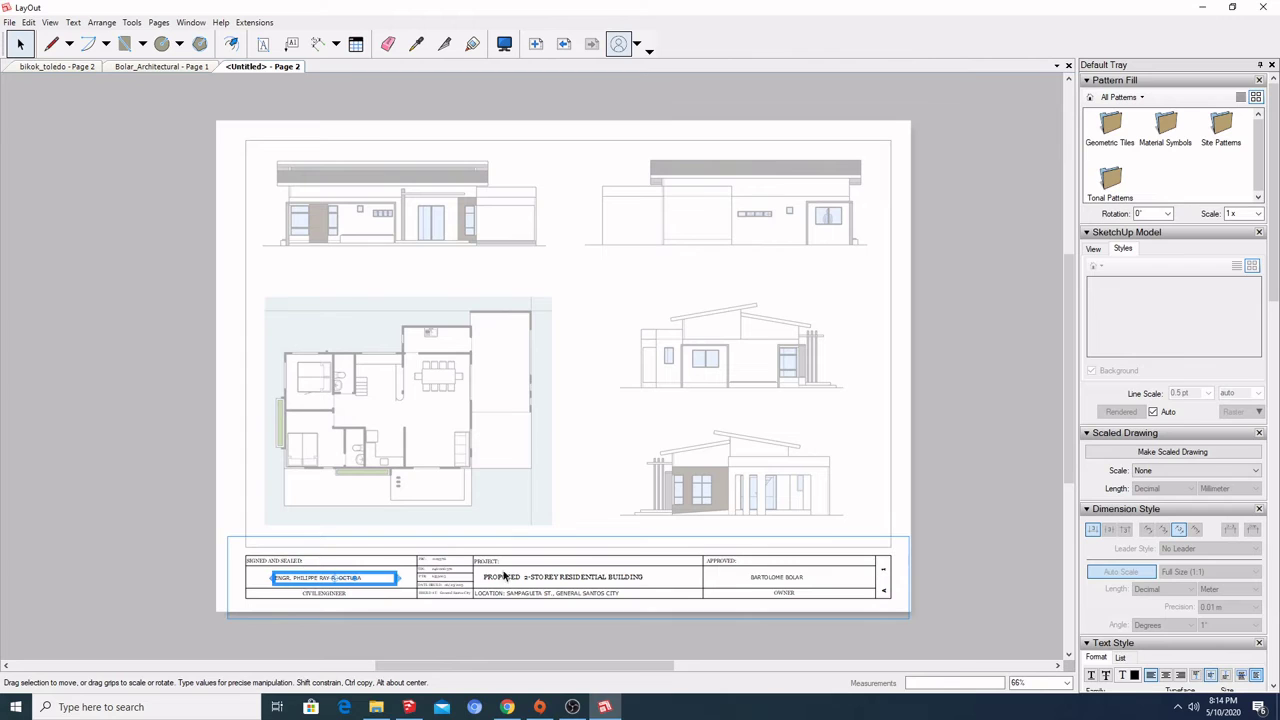
click(793, 578)
double_click(793, 578)
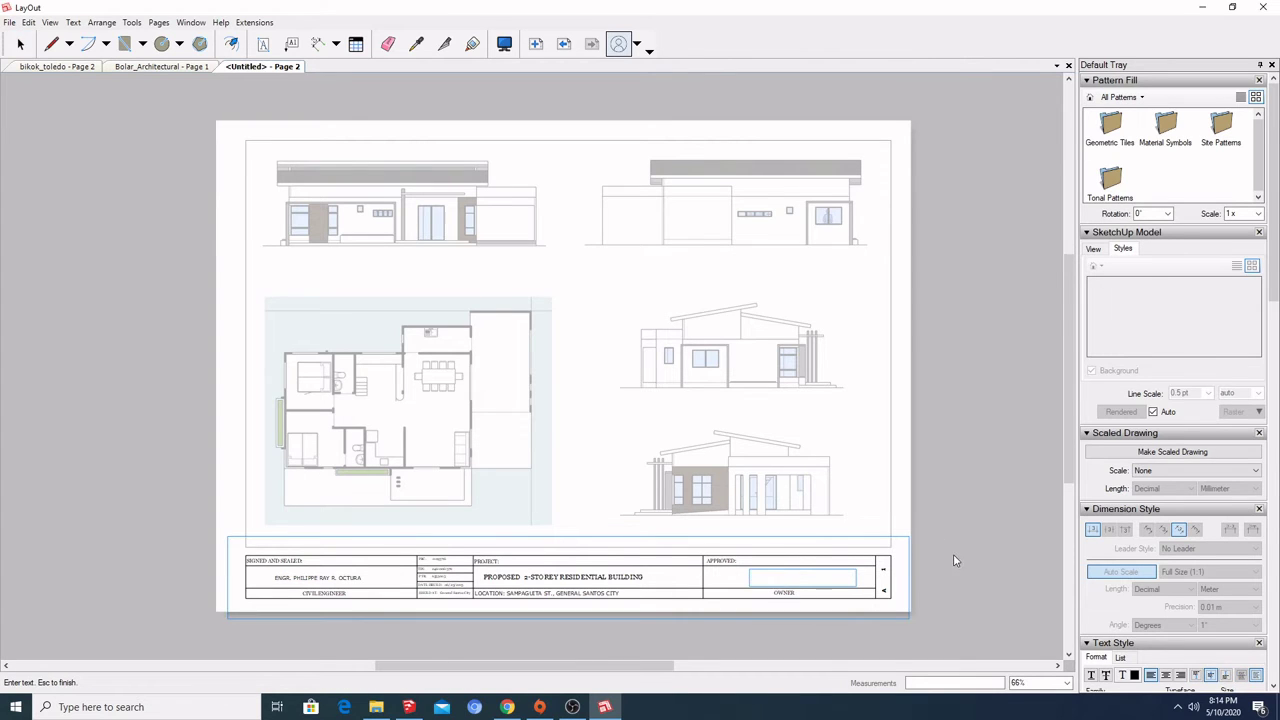
key(Escape)
double_click(535, 578)
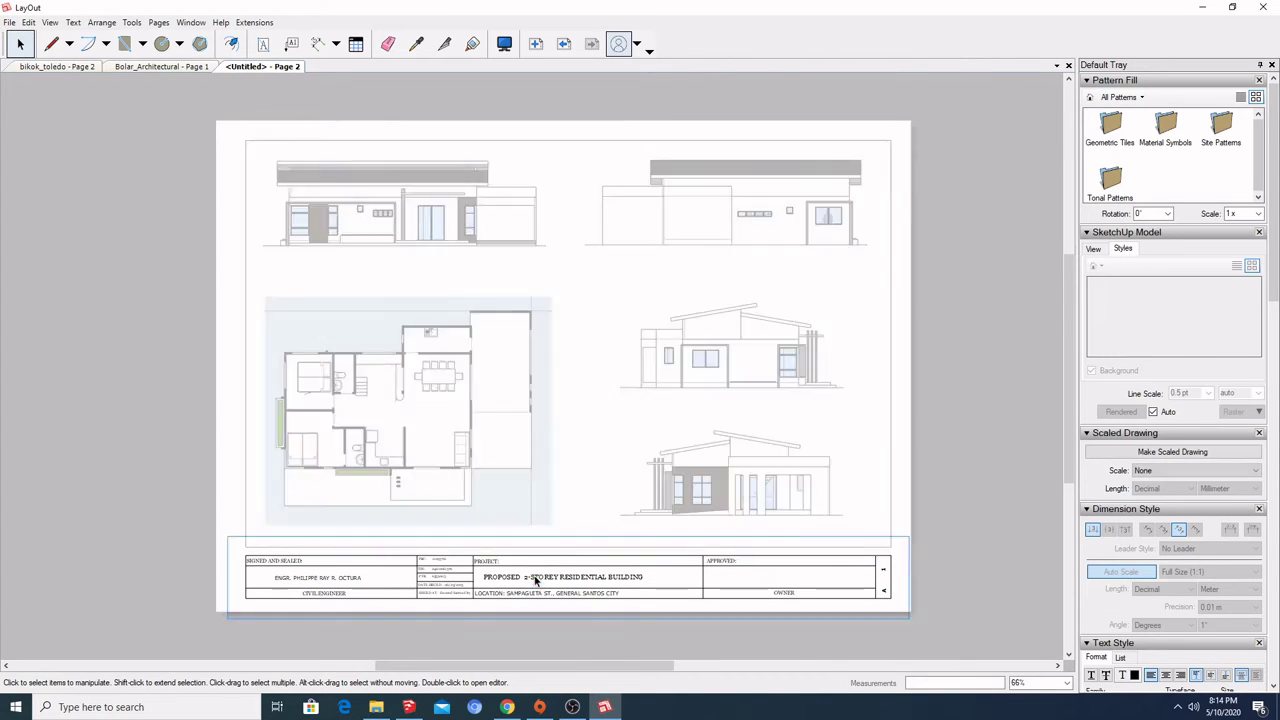
click(535, 577)
key(Delete)
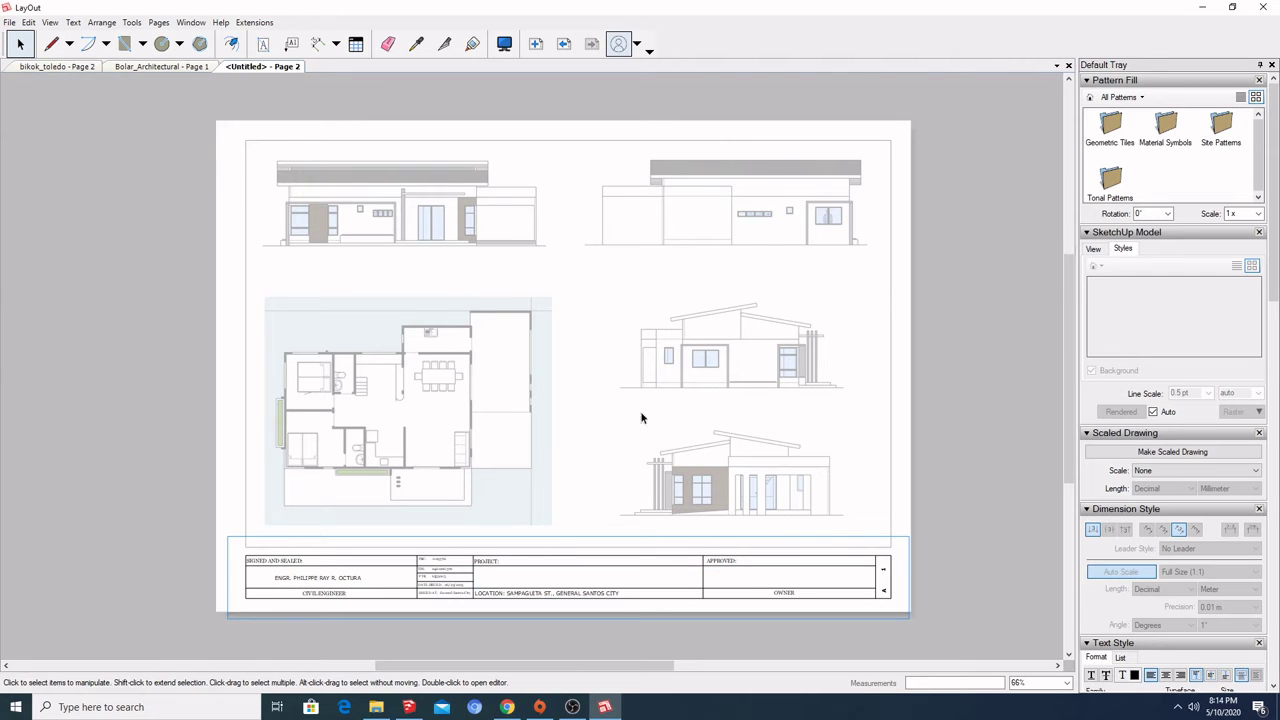
- Nudge the floor-plan viewport up, then slightly back down on the sheet
scroll(597, 452, up, 2)
scroll(597, 452, up, 1)
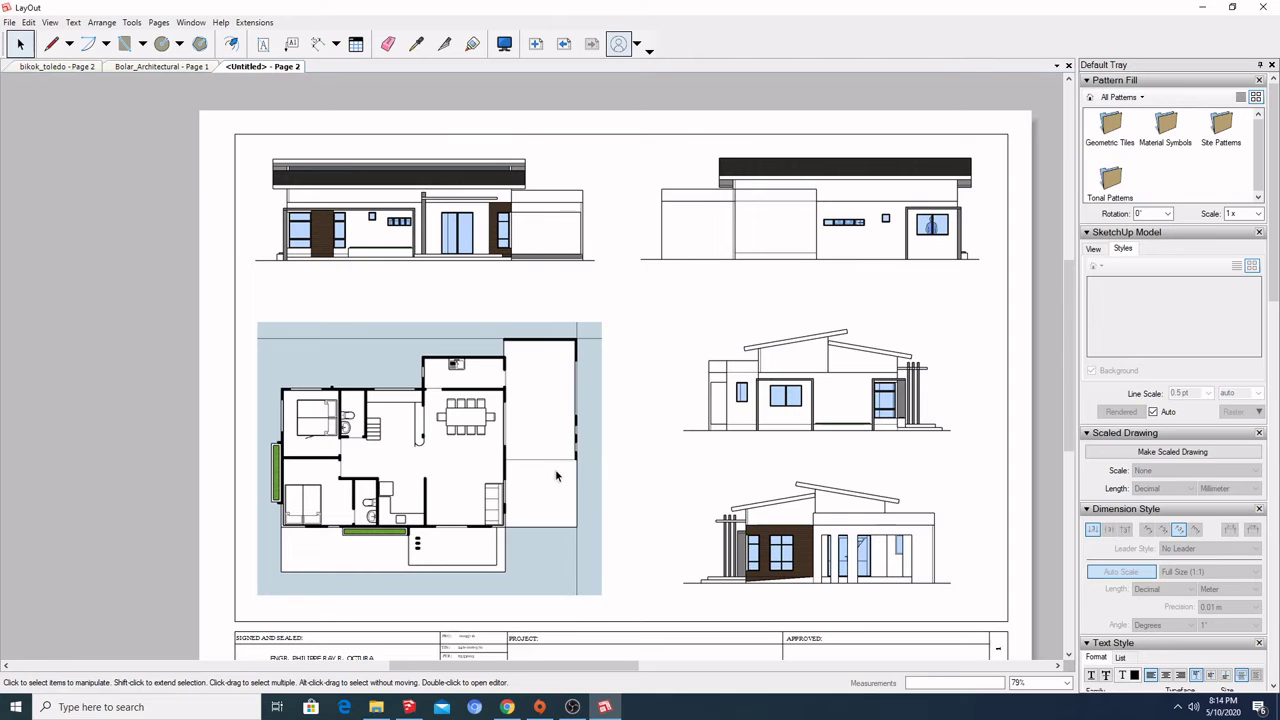
click(481, 434)
drag(481, 434, 481, 409)
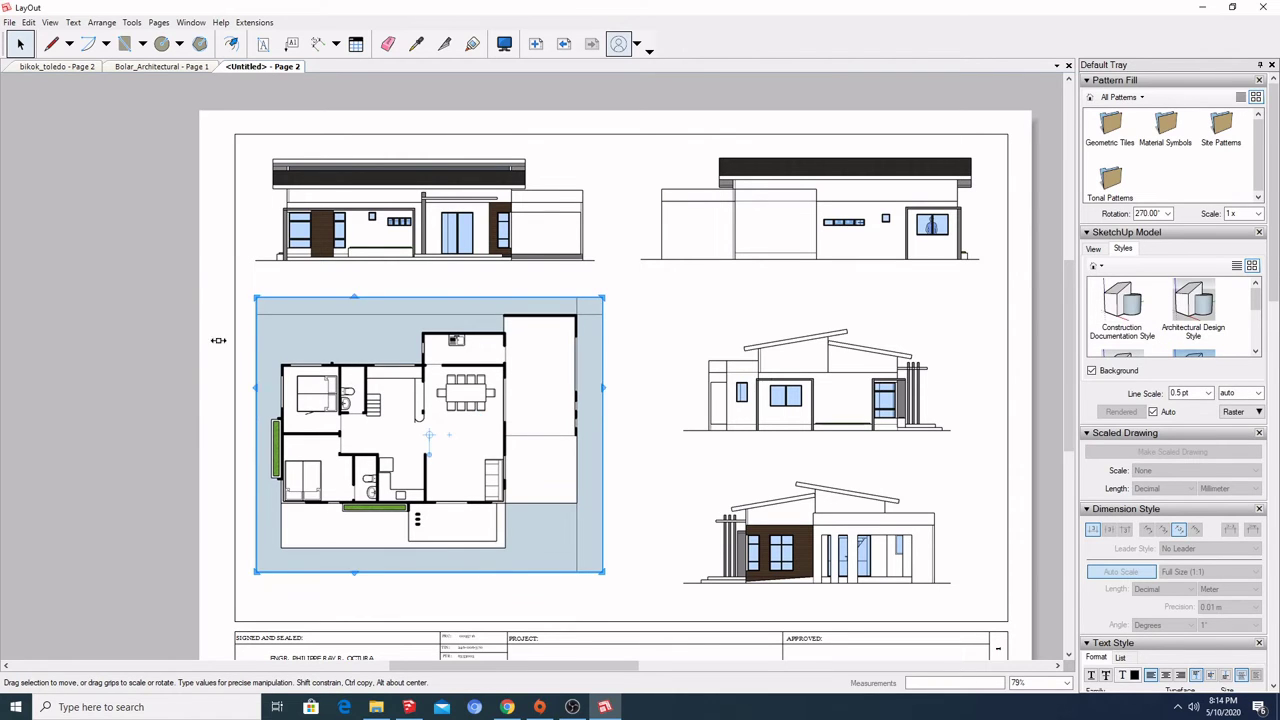
click(270, 277)
scroll(290, 278, down, 3)
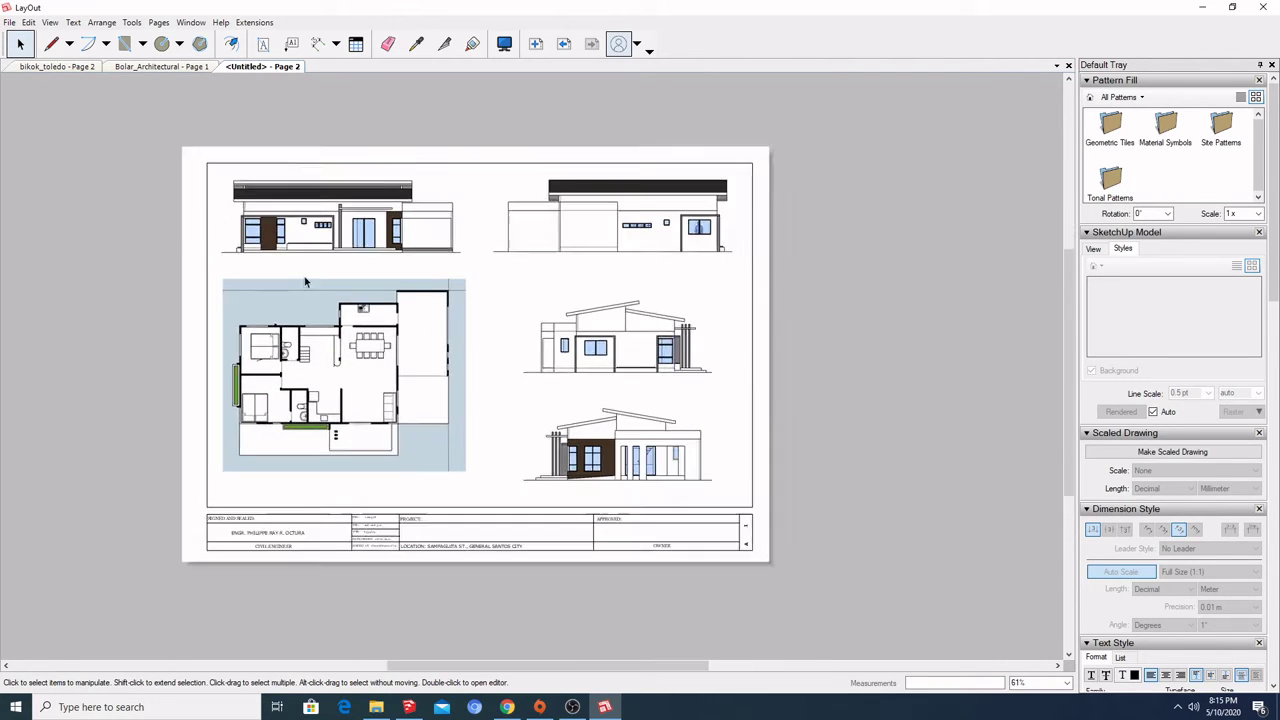
middle_drag(491, 323, 529, 320)
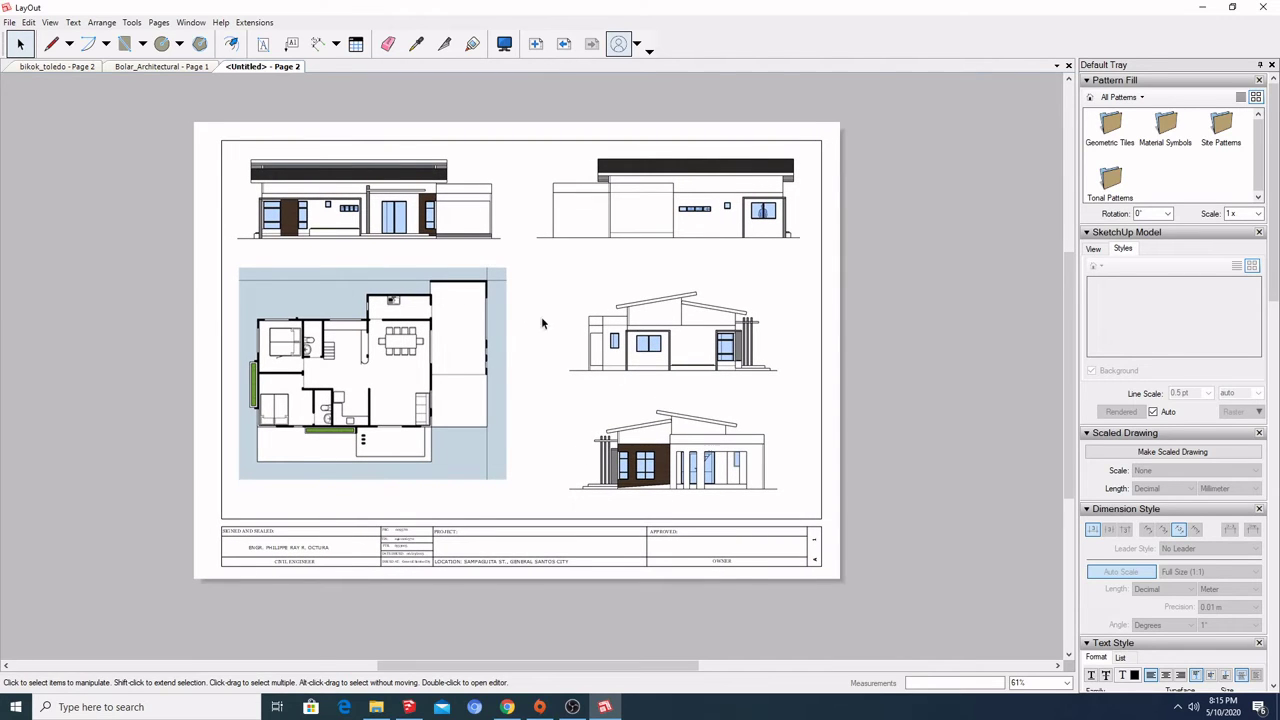
click(446, 377)
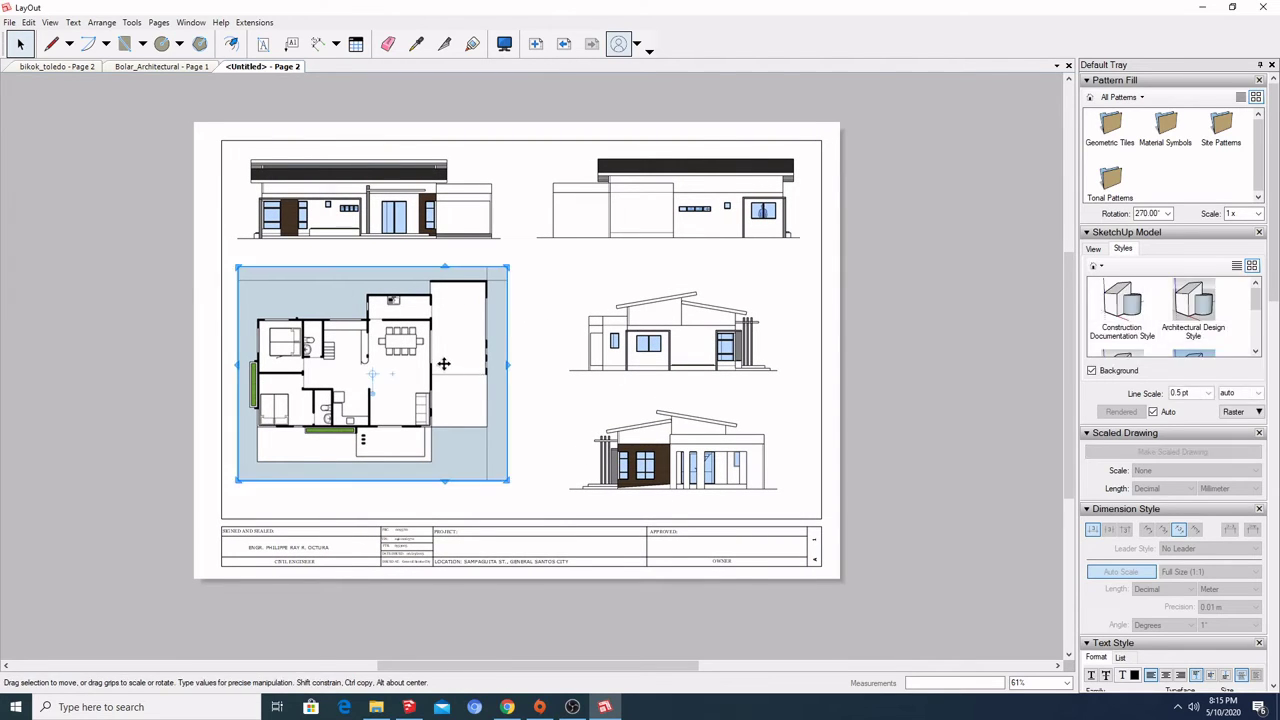
drag(443, 366, 440, 383)
click(196, 268)
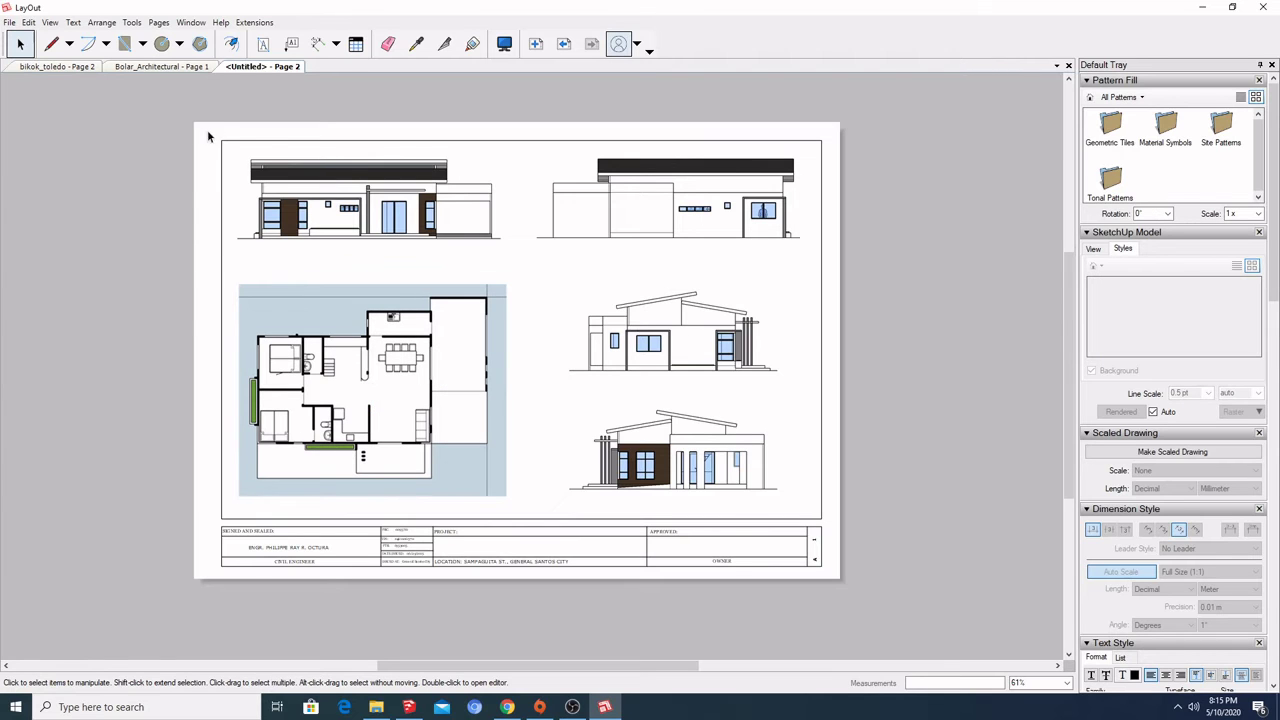
click(318, 43)
- Dimension the plan's left side as 6.75 m, placed left of the plan
scroll(271, 343, up, 5)
click(242, 327)
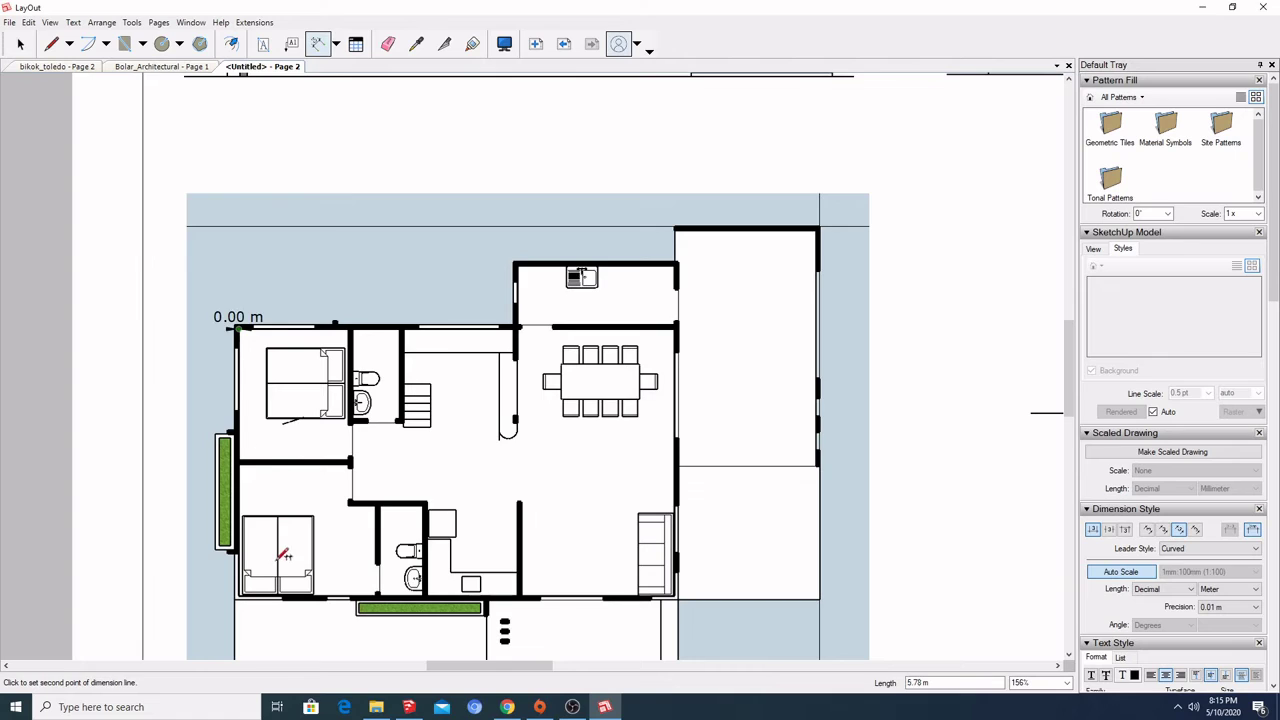
click(242, 585)
click(187, 576)
- Add the left 2.80 m dimension above the plan, discarding an unwanted 2.75 m one
click(244, 326)
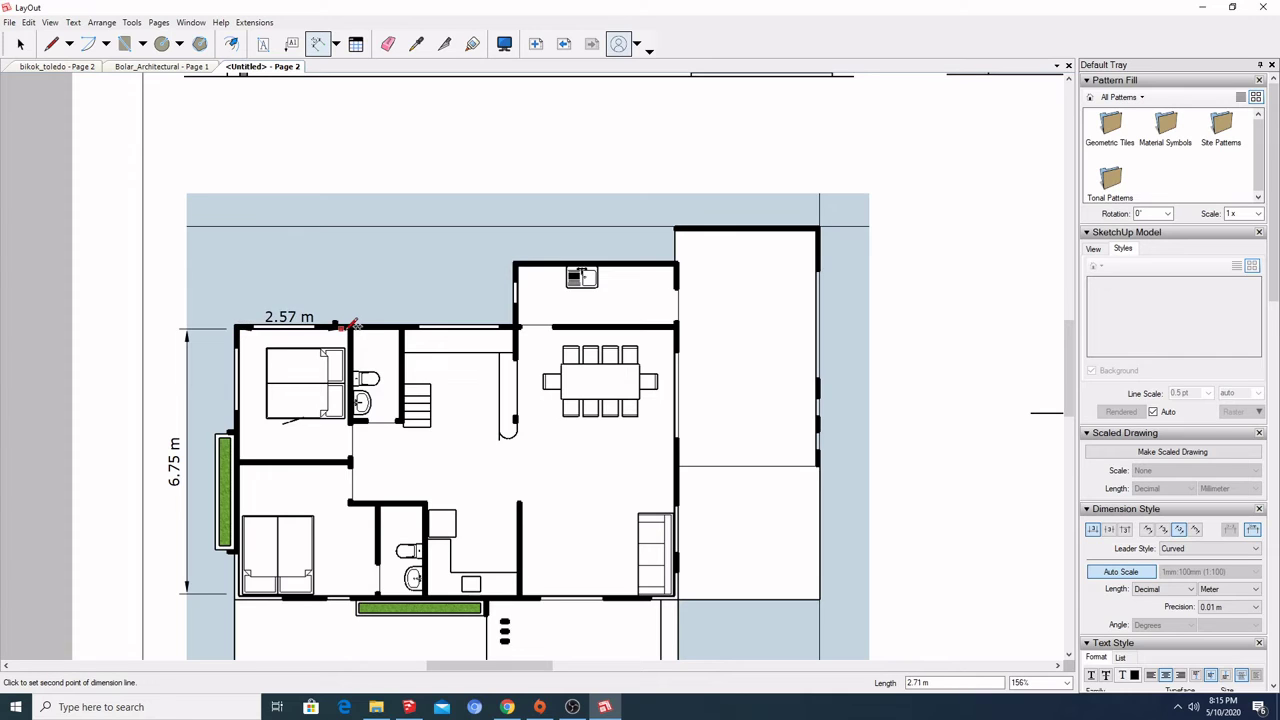
scroll(354, 325, up, 5)
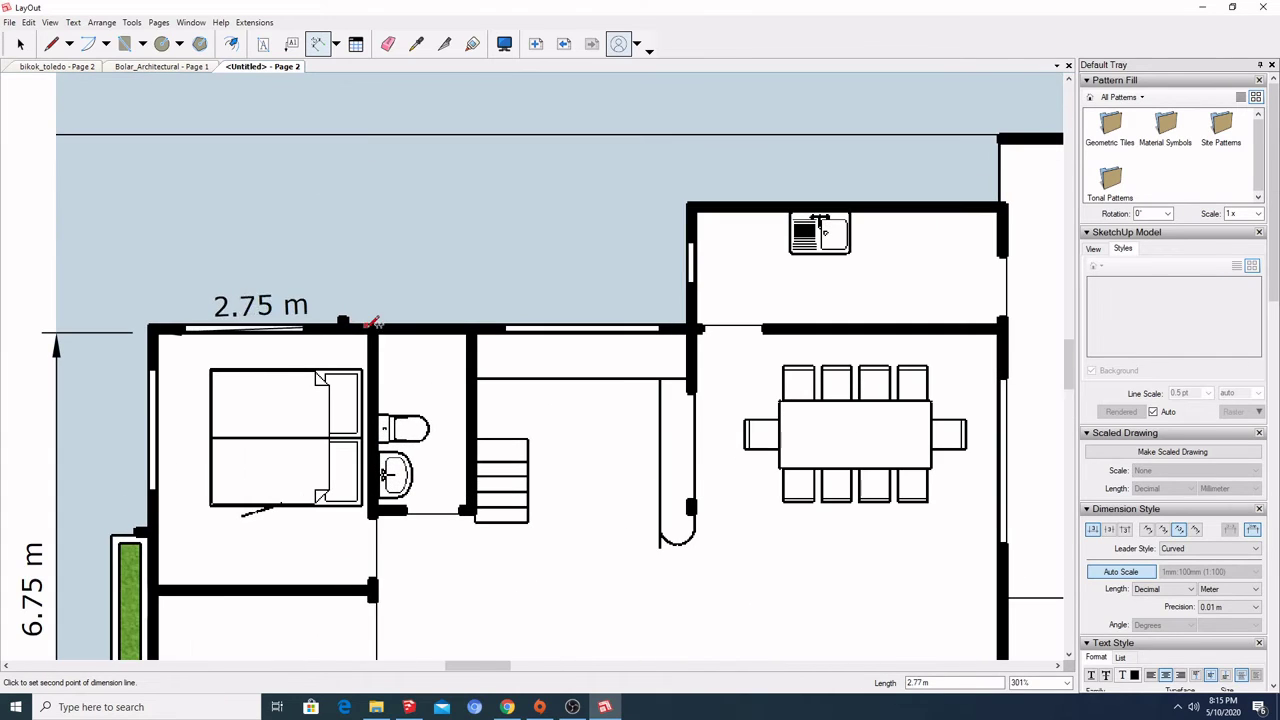
click(370, 330)
key(Escape)
click(378, 329)
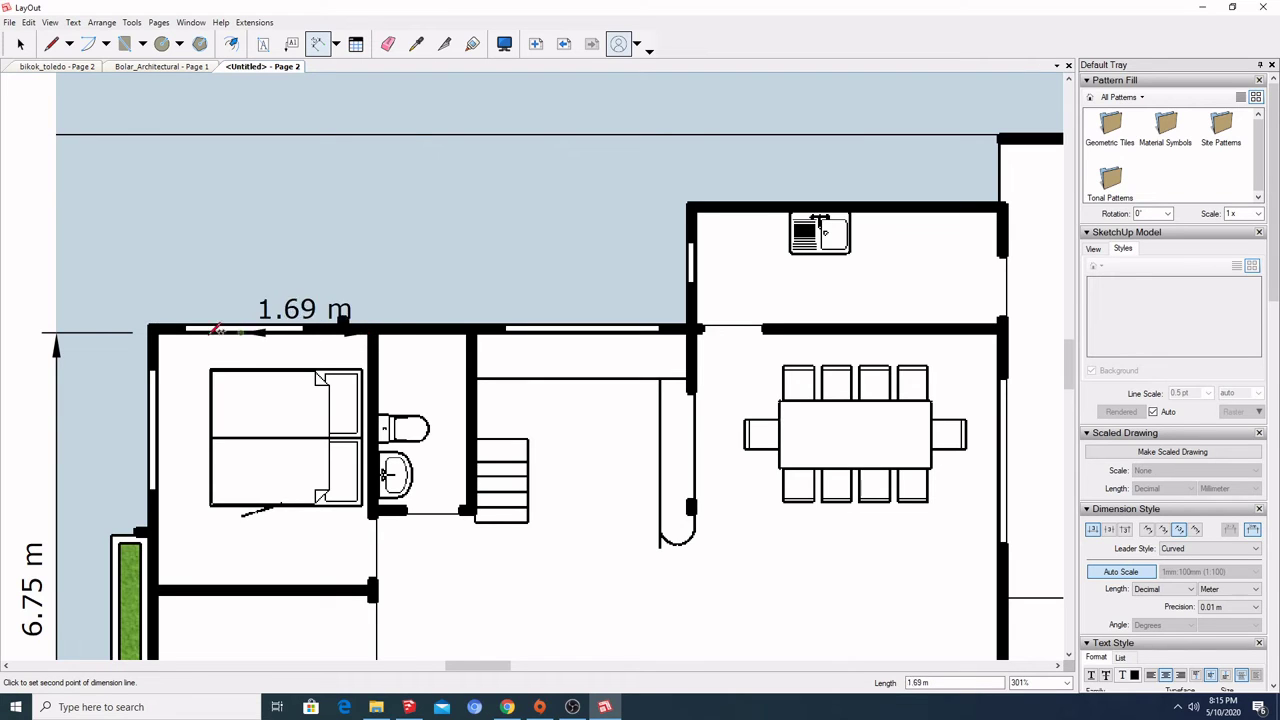
click(155, 329)
scroll(165, 135, down, 3)
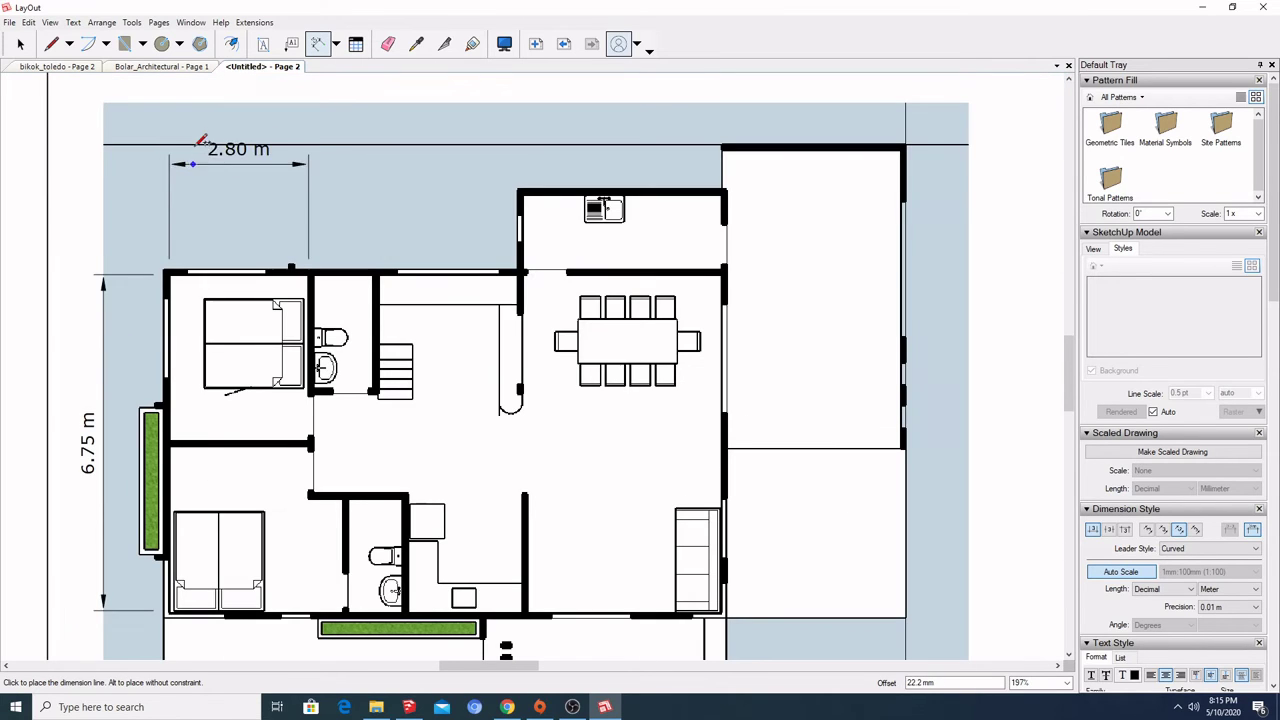
click(170, 145)
- Add a 1.20 m dimension from the wall corner to the stair wall above the plan
scroll(318, 283, up, 3)
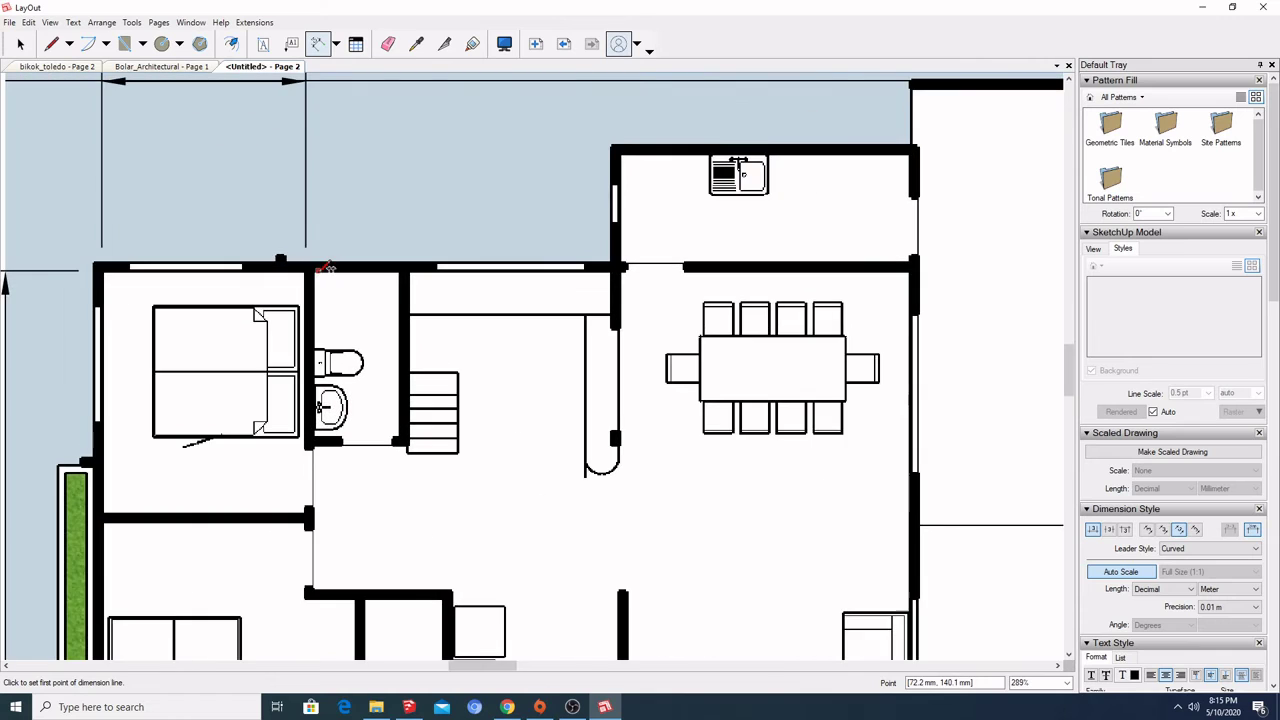
click(318, 268)
click(403, 268)
scroll(381, 234, down, 3)
click(395, 128)
- Add the middle 2.80 m dimension and move the 1.20 m dimension below the others
scroll(407, 258, up, 3)
click(409, 255)
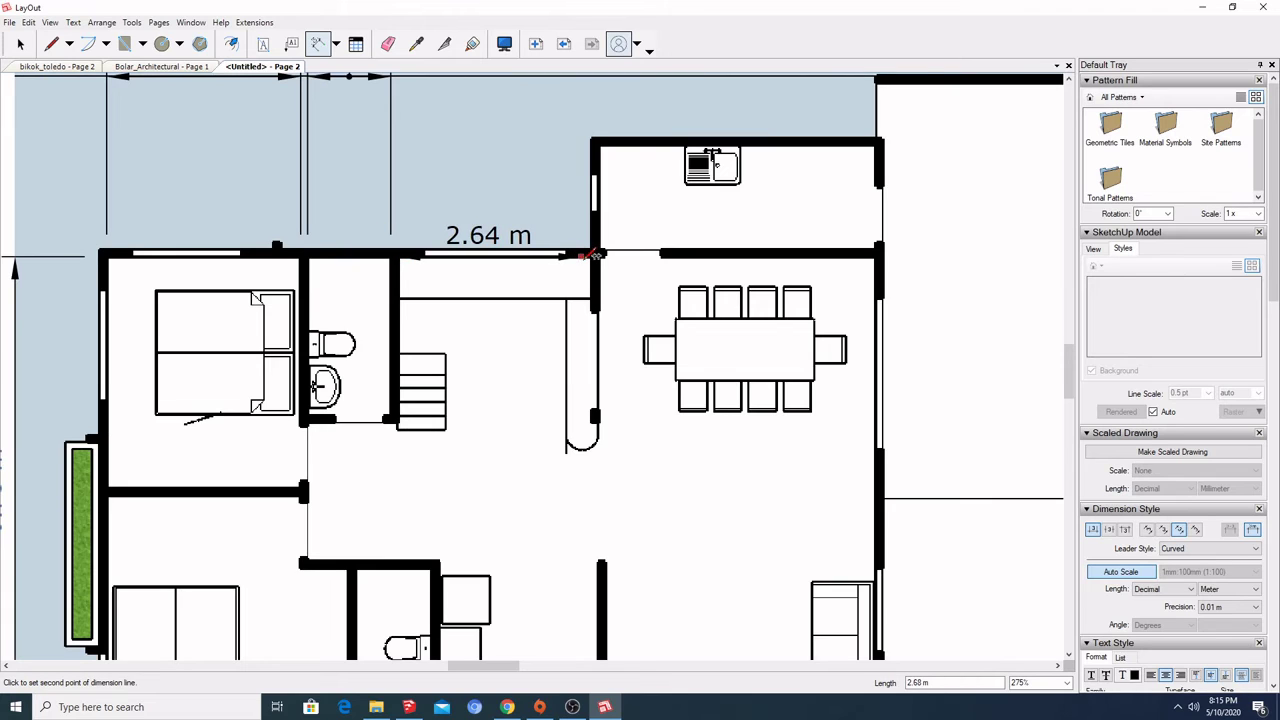
click(597, 255)
scroll(580, 264, down, 4)
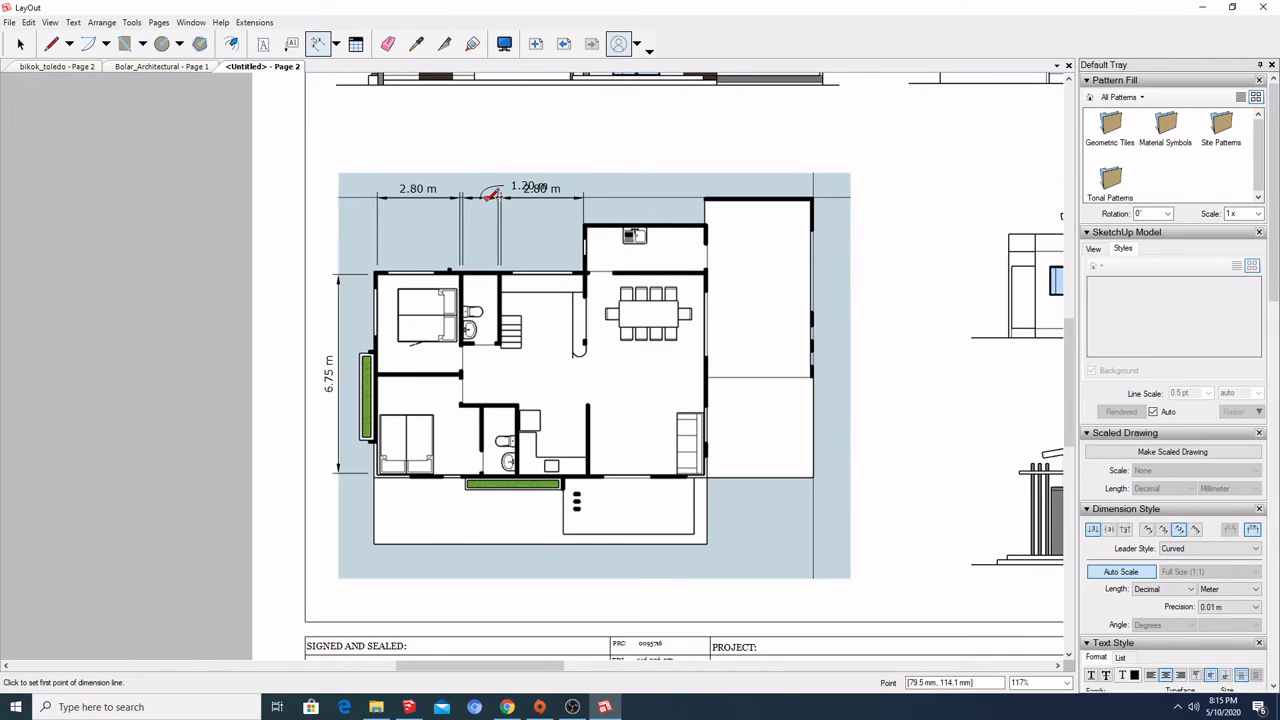
scroll(544, 207, up, 3)
key(space)
click(448, 190)
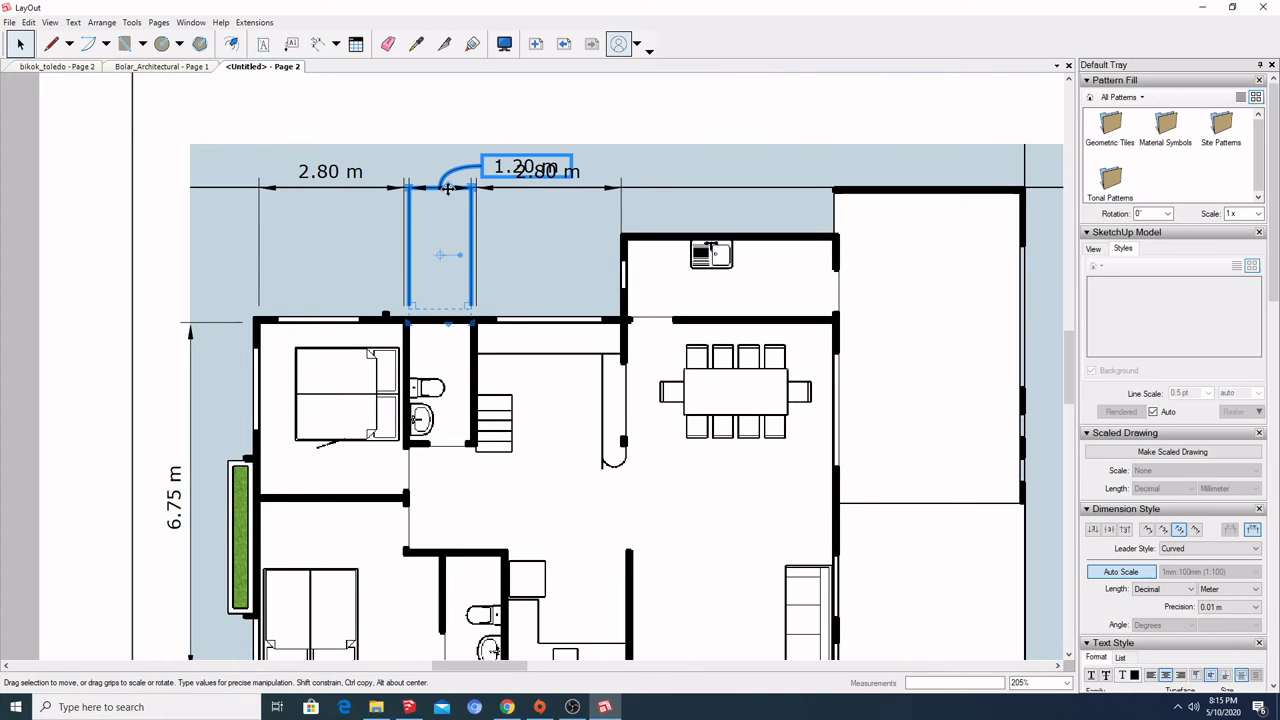
drag(448, 190, 448, 229)
- Add a 4.00 m dimension along the kitchen wall above the plan
scroll(430, 190, down, 3)
scroll(426, 178, down, 2)
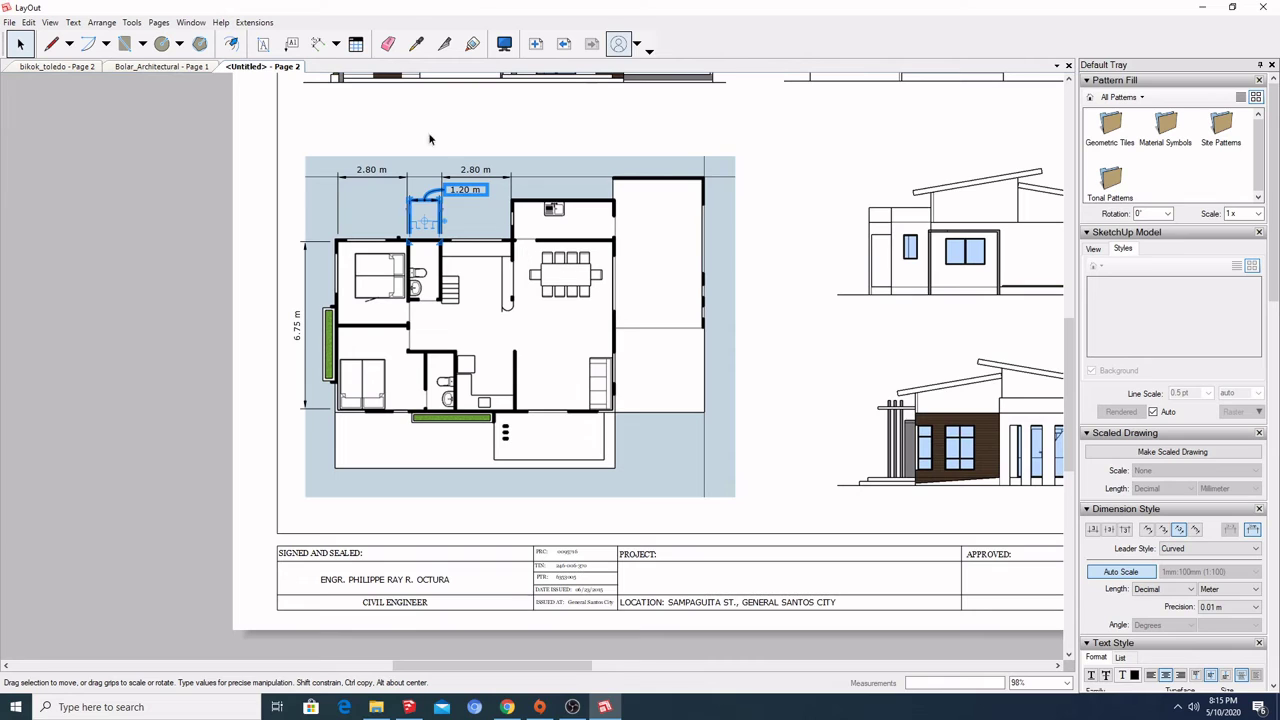
click(317, 43)
scroll(545, 216, up, 3)
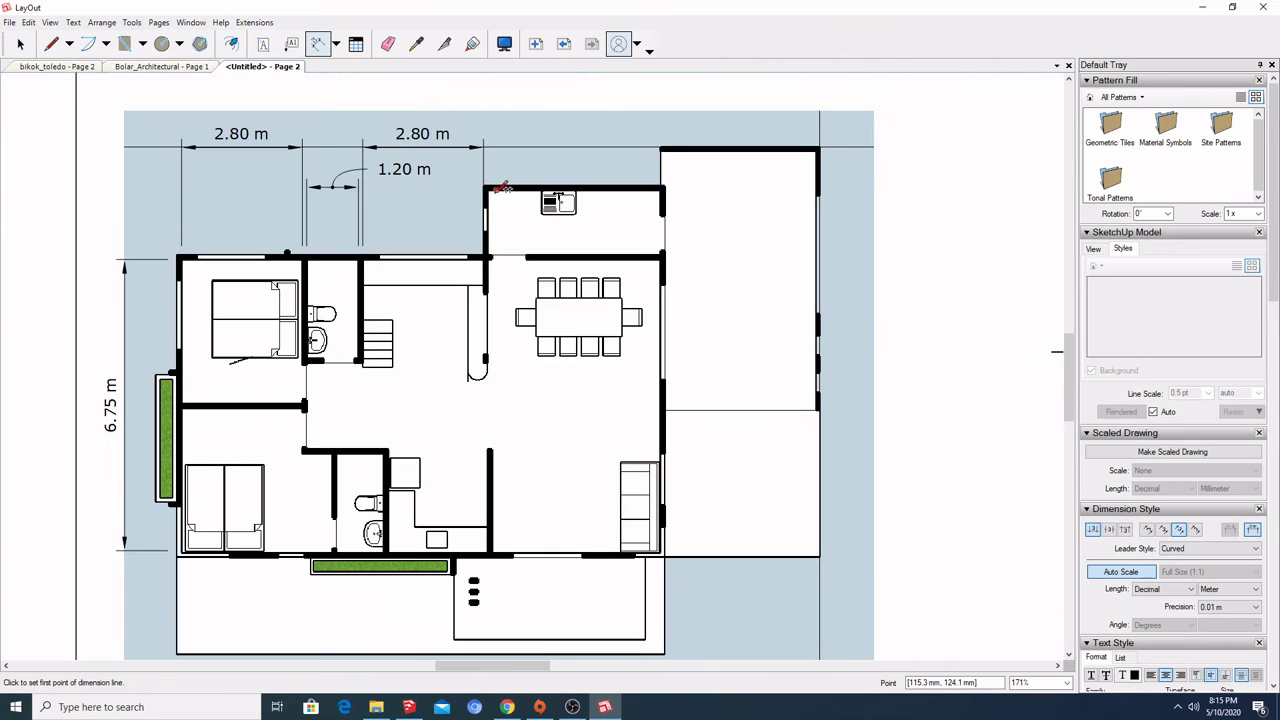
click(486, 188)
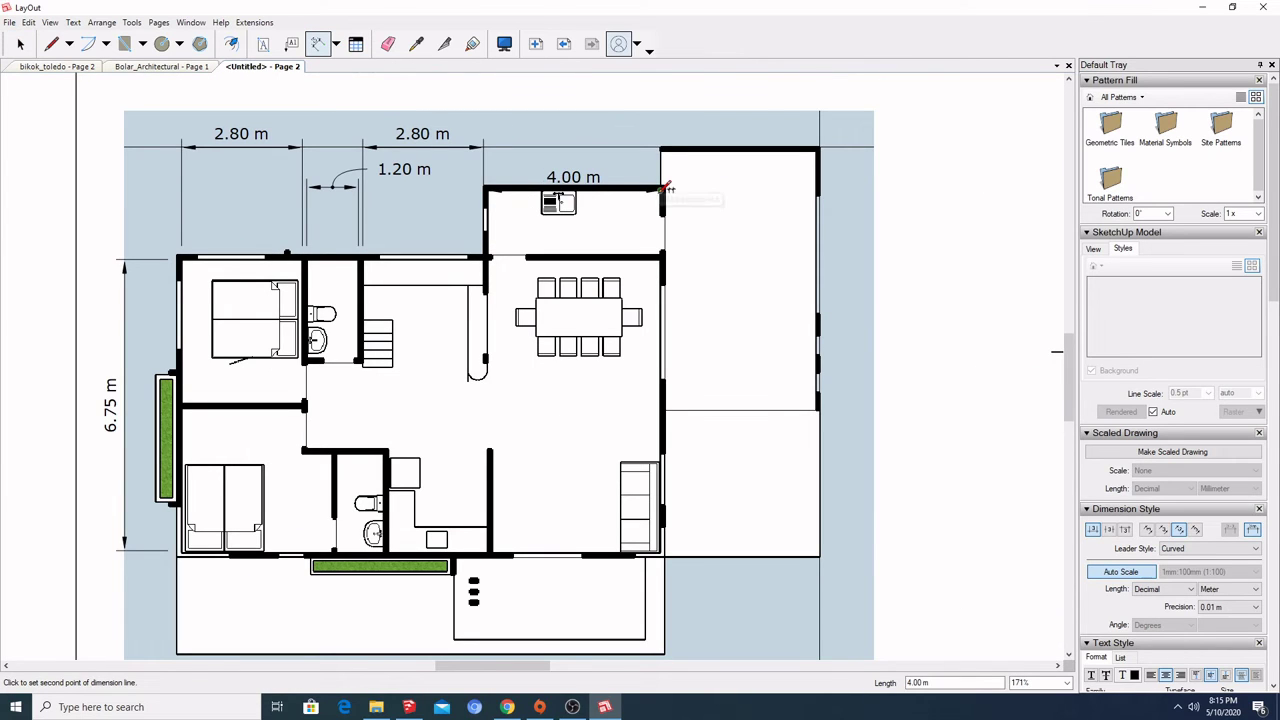
click(664, 188)
click(572, 146)
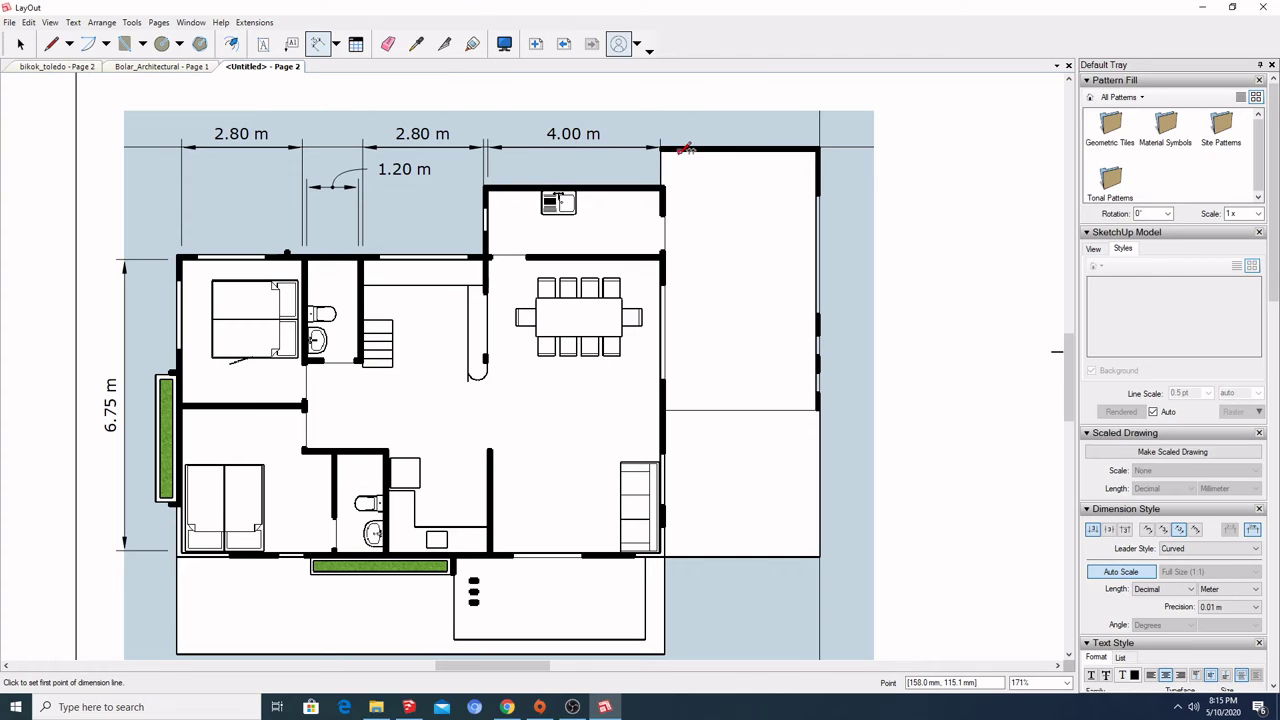
- Align the 4.00 m and both 2.80 m dimensions into one top row
key(space)
click(610, 147)
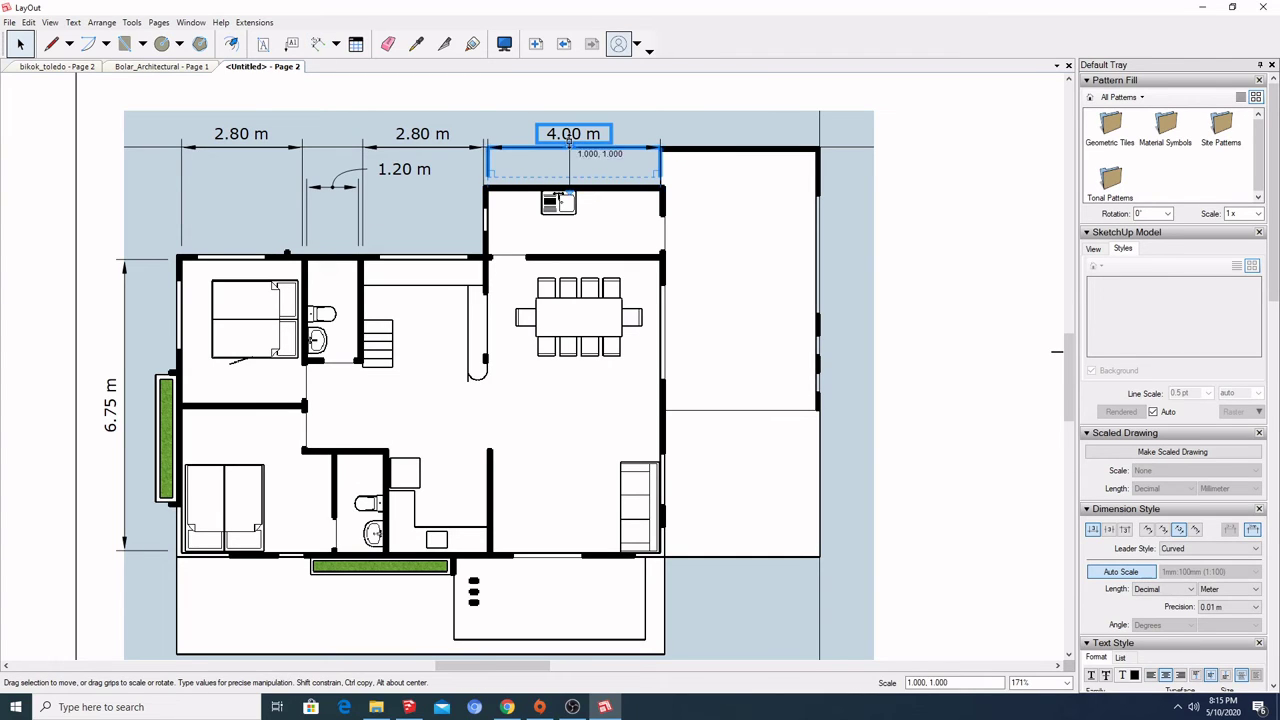
drag(572, 145, 569, 112)
click(458, 147)
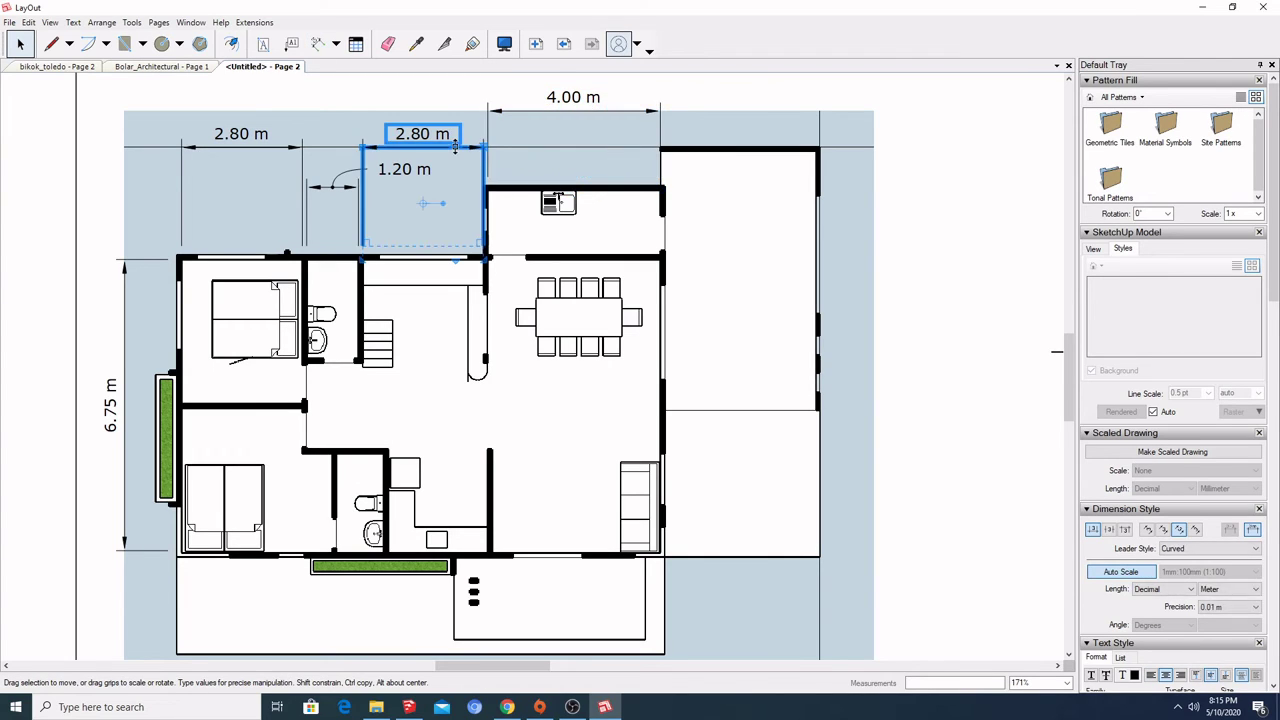
drag(458, 147, 460, 108)
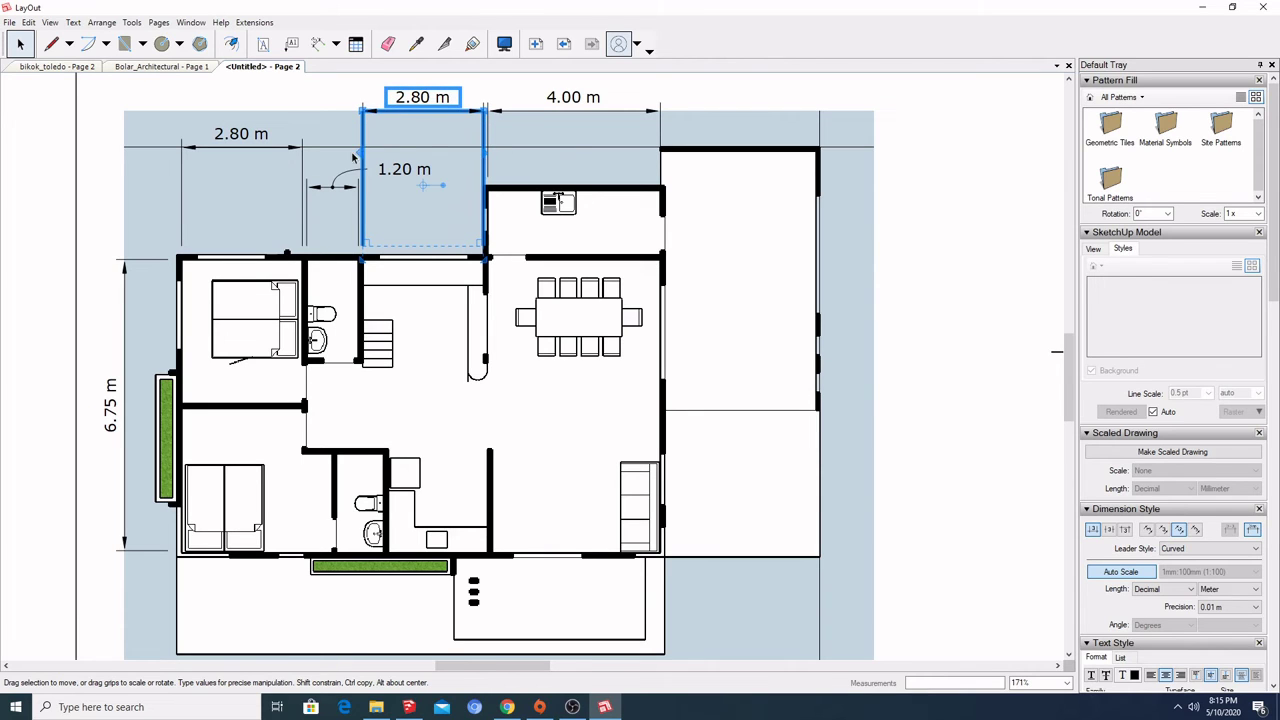
click(272, 150)
drag(292, 147, 292, 117)
scroll(455, 190, down, 4)
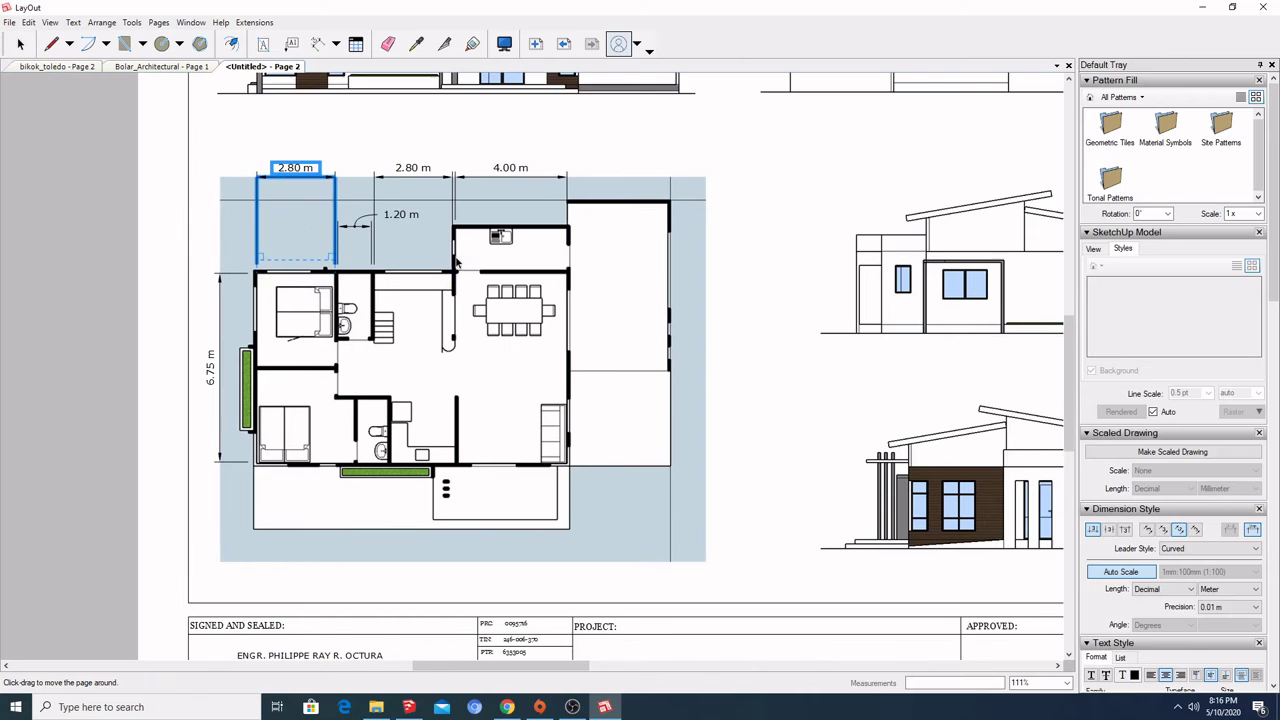
- Switch the Scrapbooks panel from TB-Elegant to TB-Contemporary > Drawing References
scroll(525, 228, down, 4)
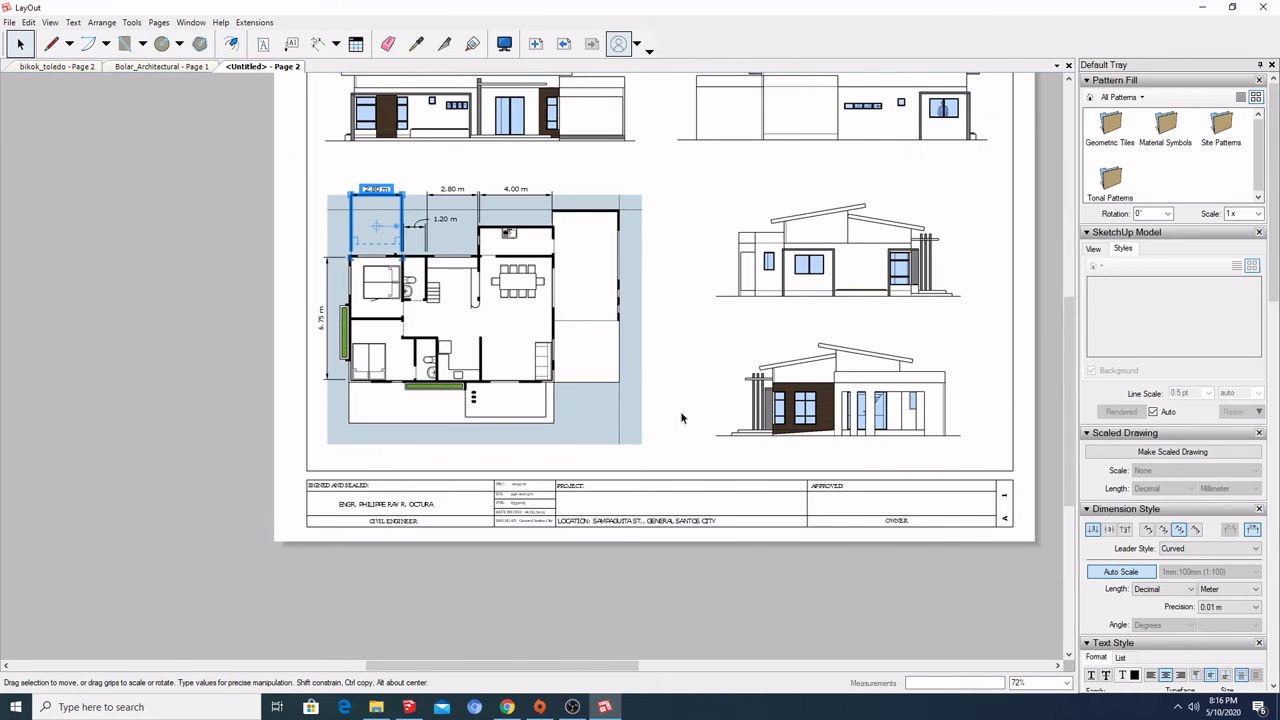
click(108, 280)
scroll(531, 440, up, 2)
scroll(580, 443, down, 3)
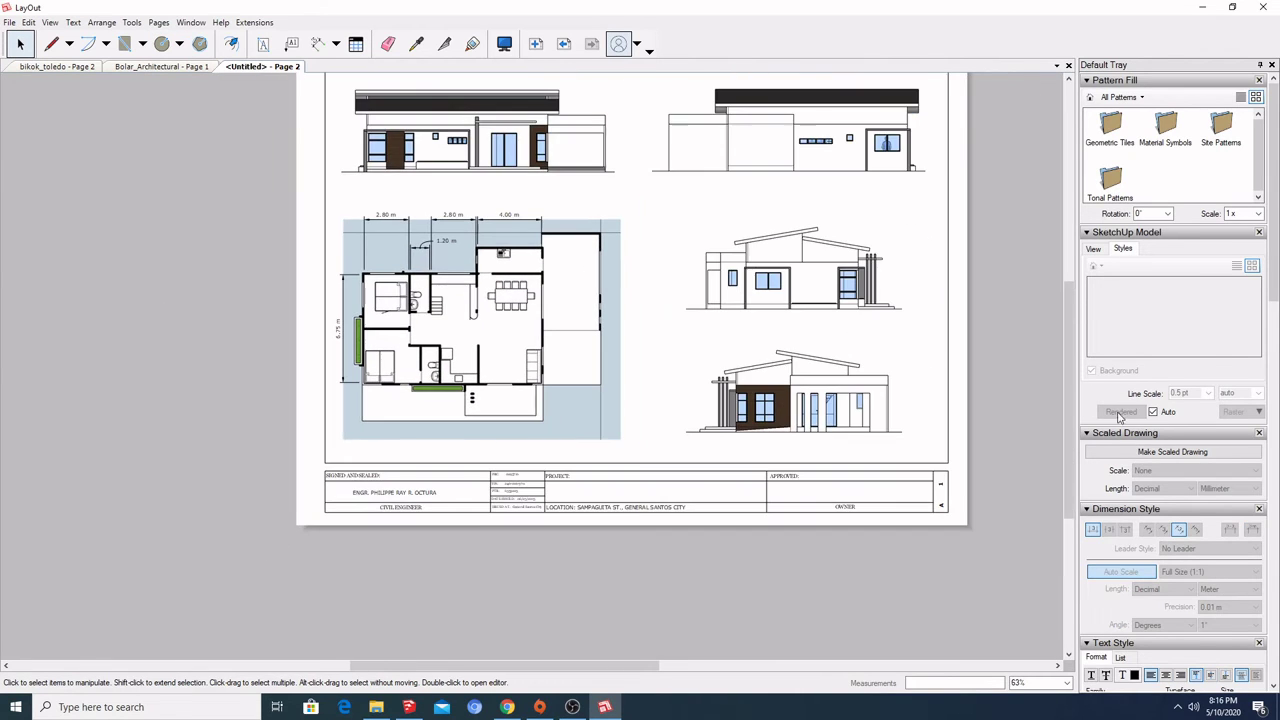
scroll(1142, 418, down, 12)
scroll(1185, 386, up, 2)
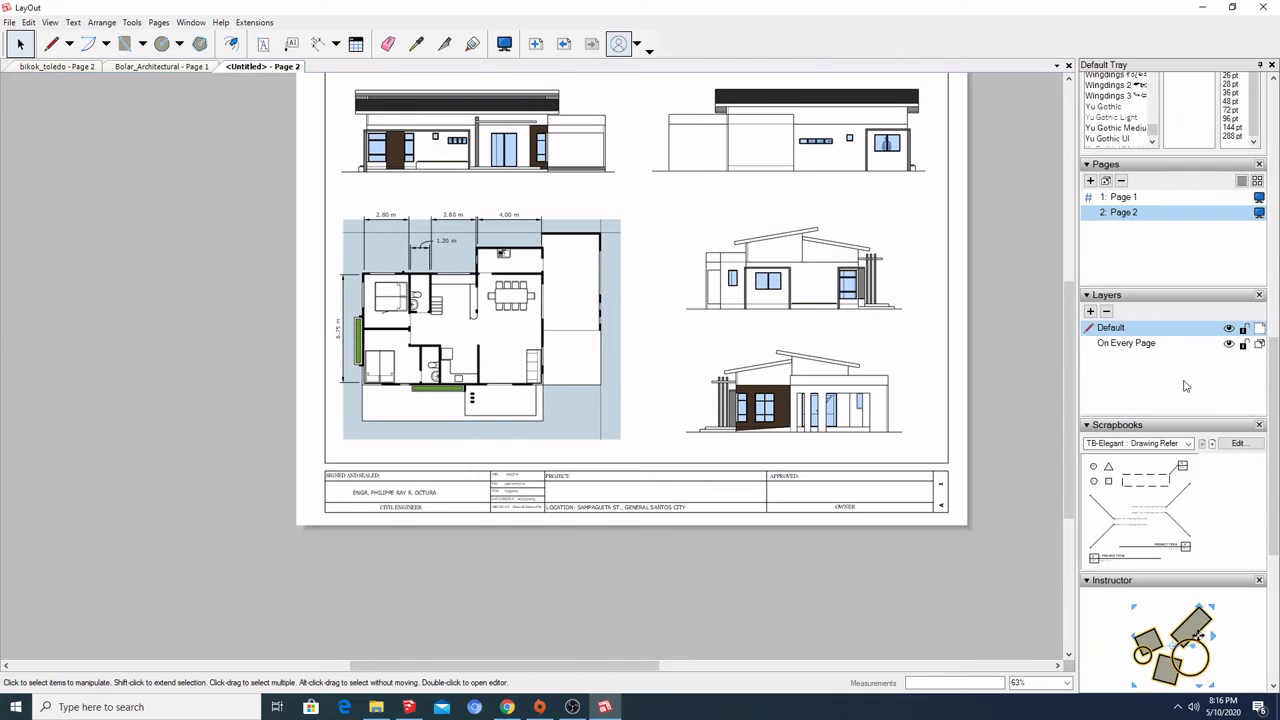
click(1188, 443)
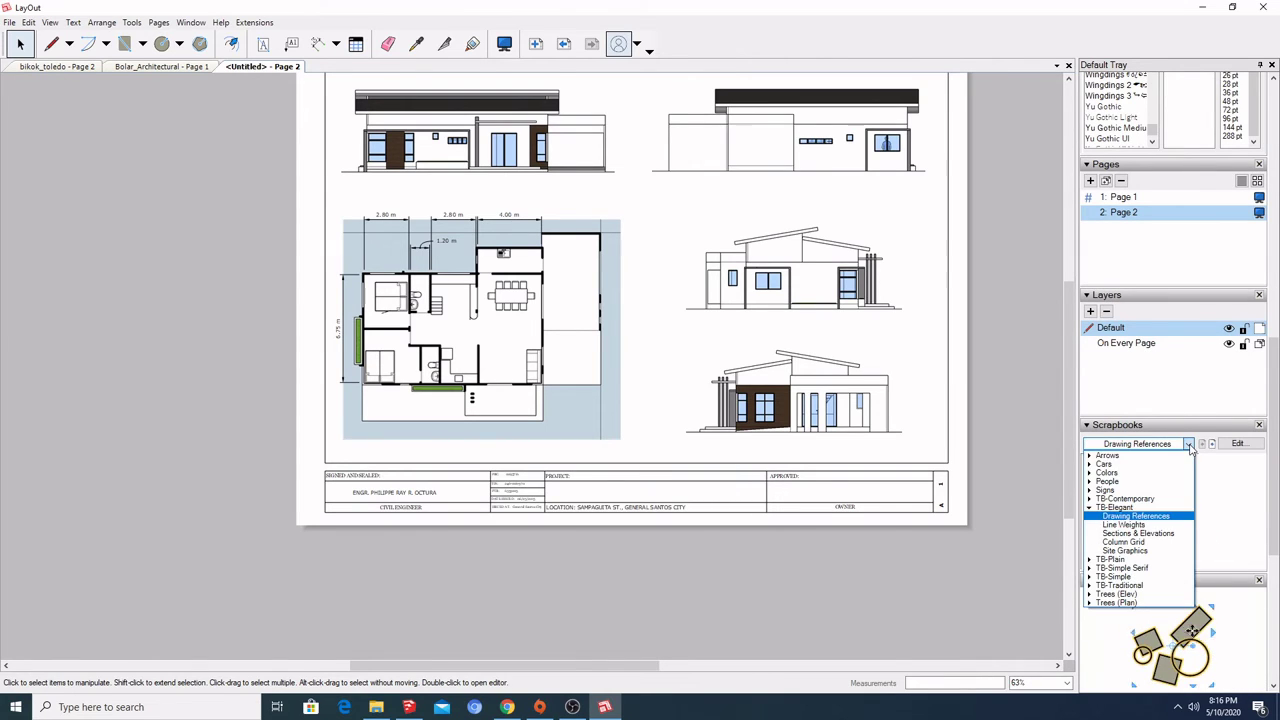
click(1135, 507)
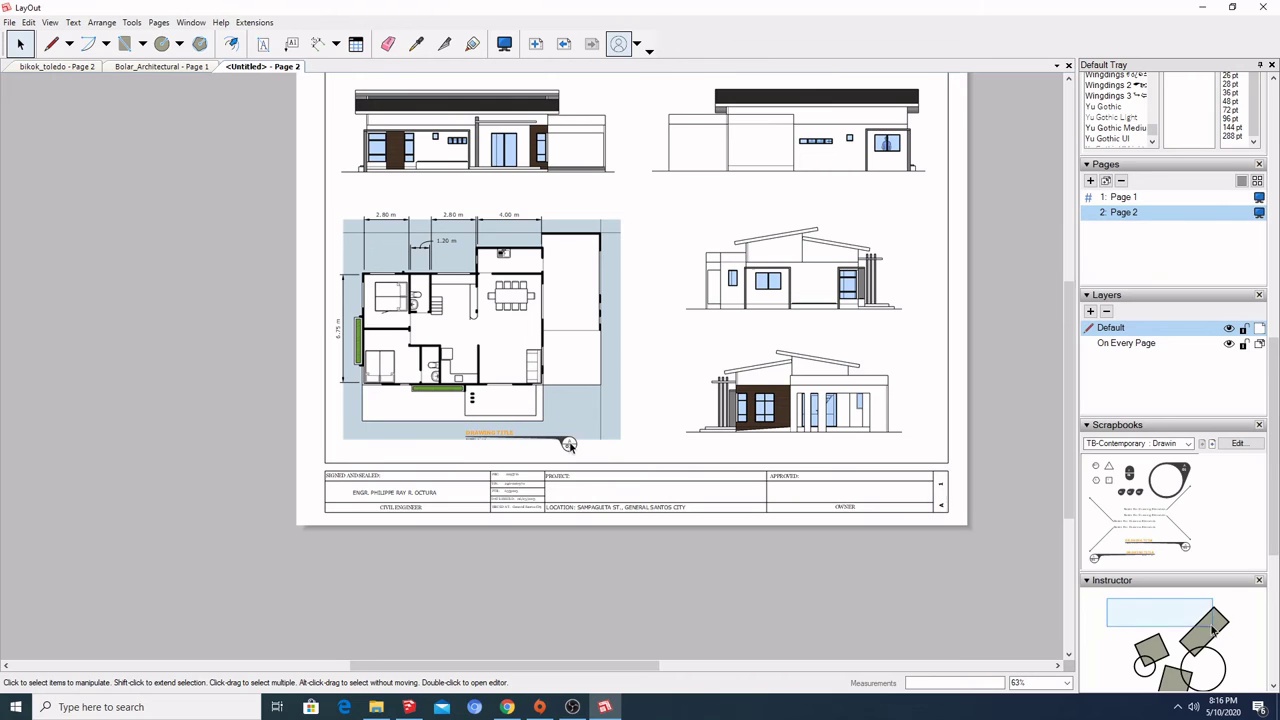
- Place a drawing-title label under the floor plan and retitle it FLOOR PLAN
click(569, 441)
drag(570, 441, 531, 445)
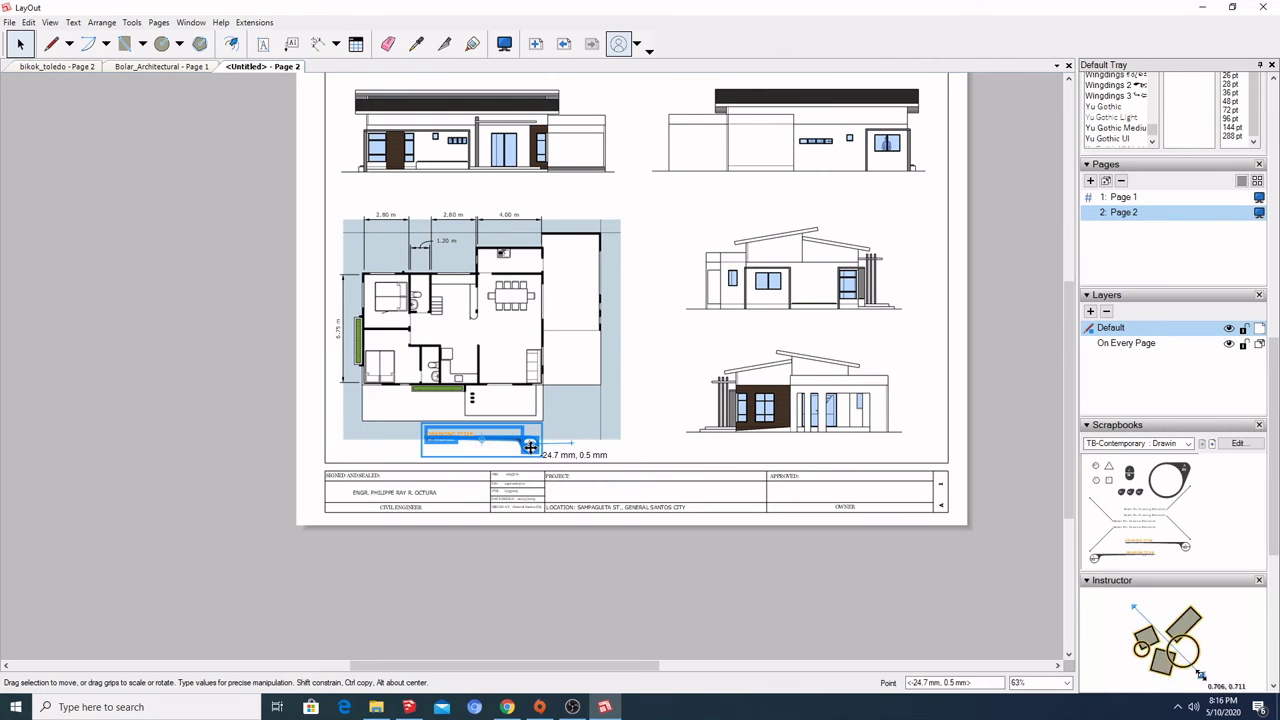
scroll(530, 446, up, 4)
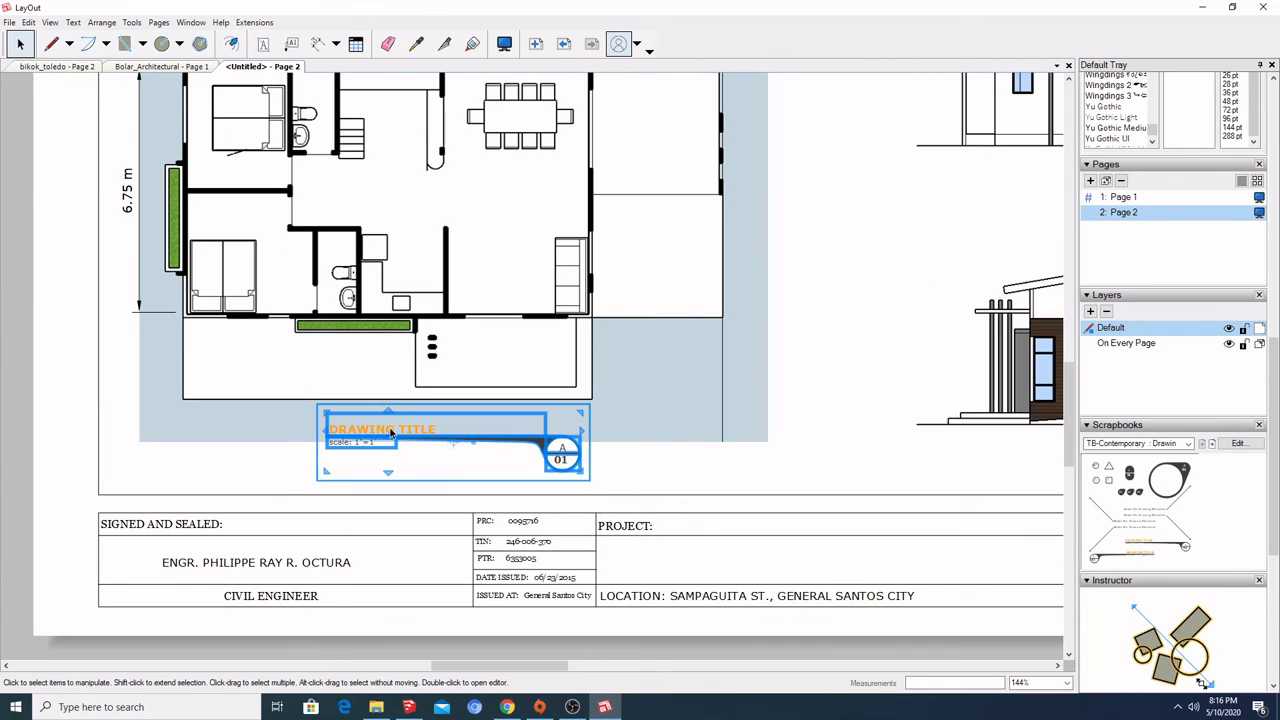
double_click(388, 429)
click(390, 429)
double_click(392, 428)
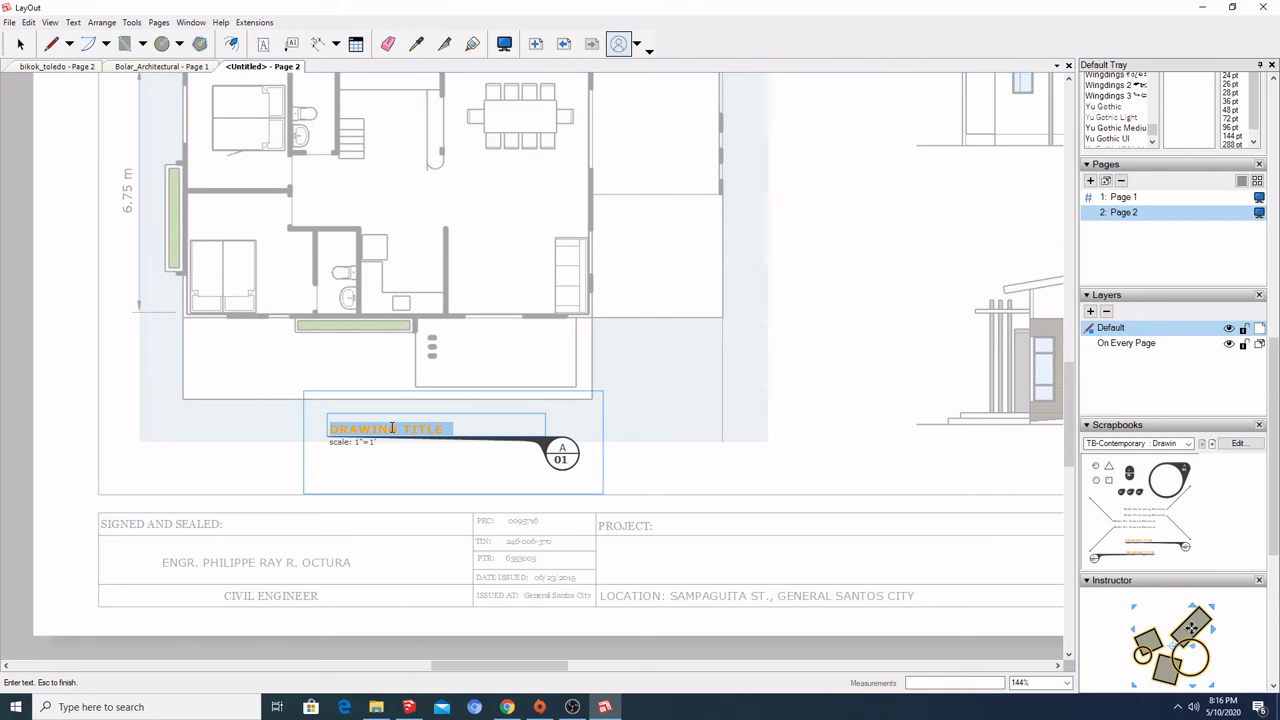
text(FLOOR PLAN)
key(Escape)
- Edit the label's scale text to read 1=100
scroll(372, 453, up, 2)
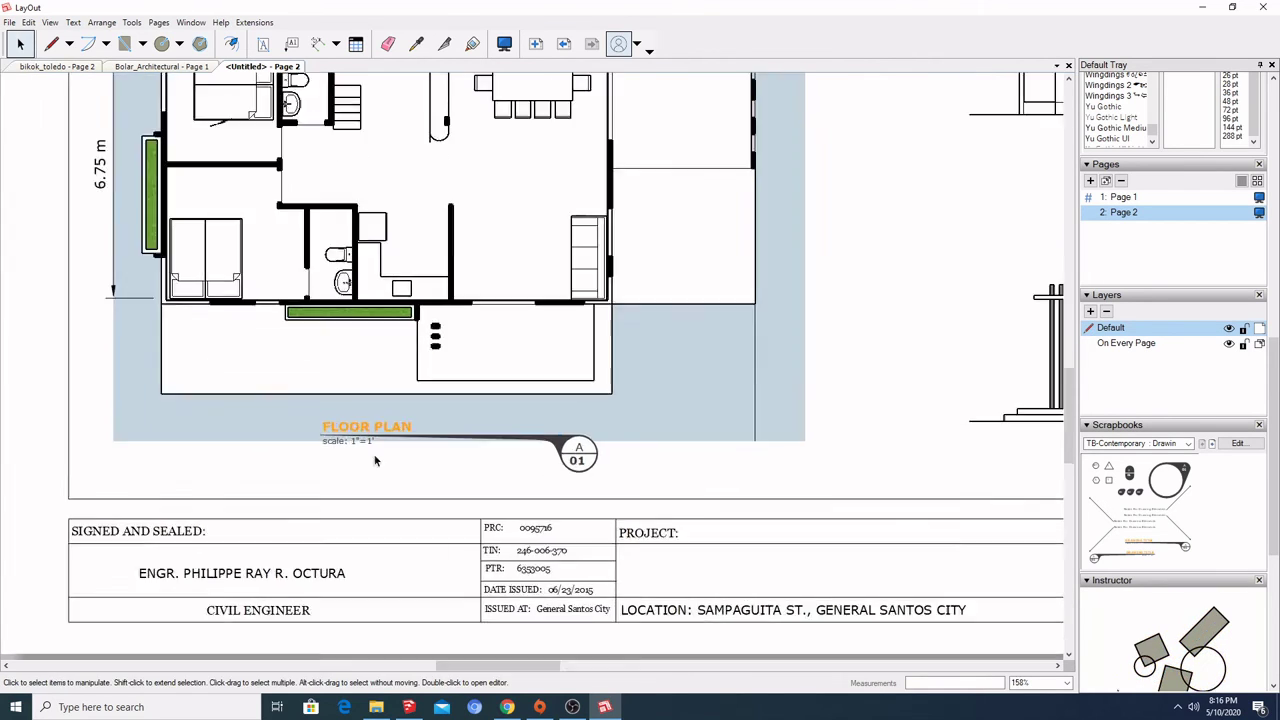
click(352, 441)
double_click(352, 441)
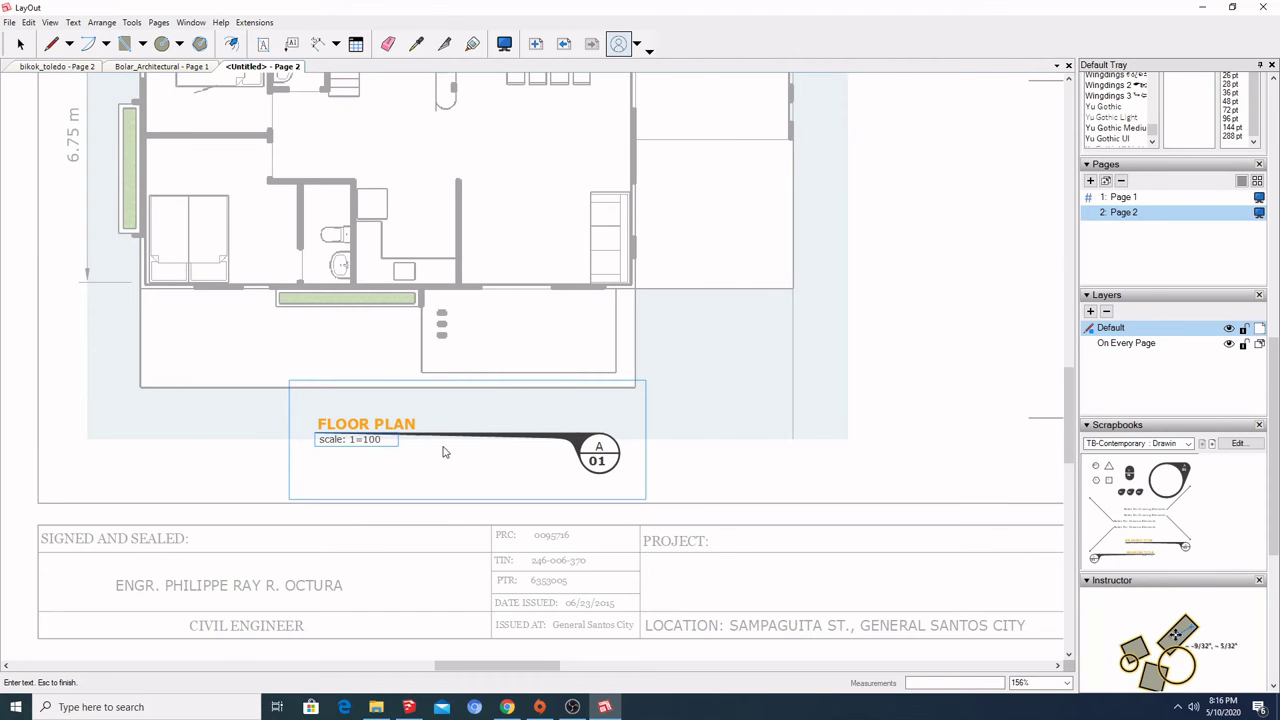
scroll(723, 380, down, 6)
key(Escape)
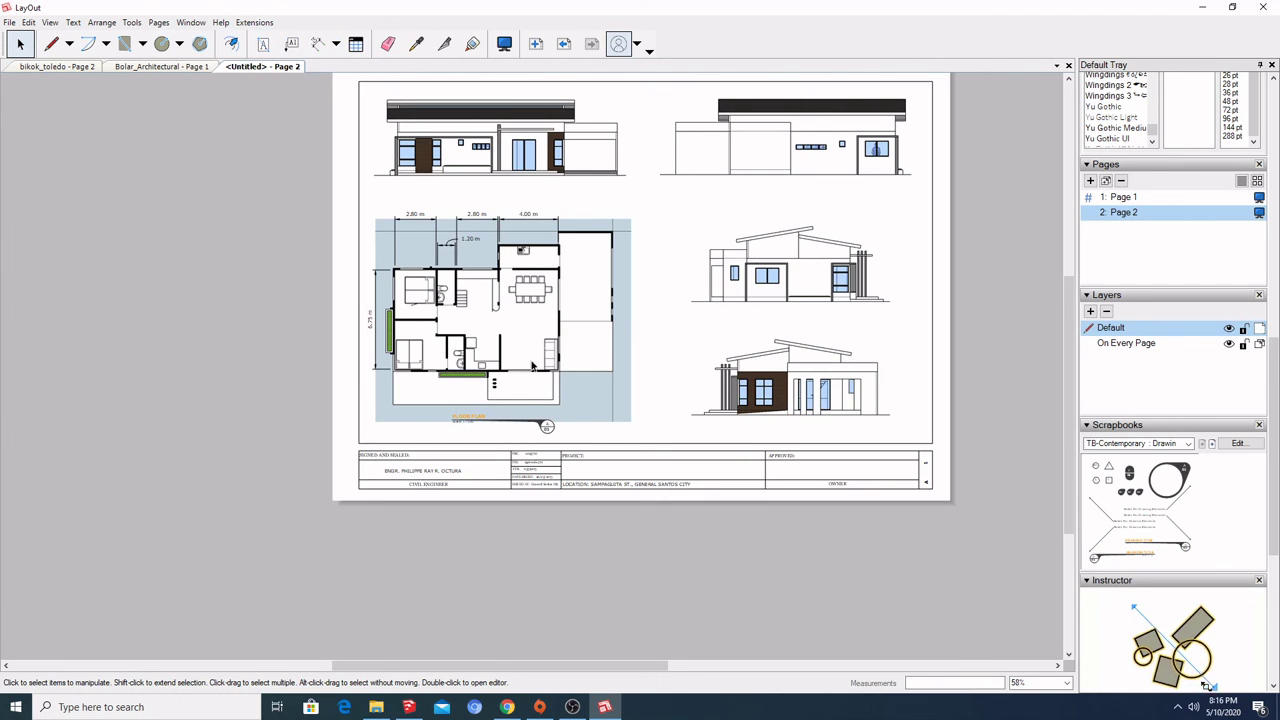
click(533, 427)
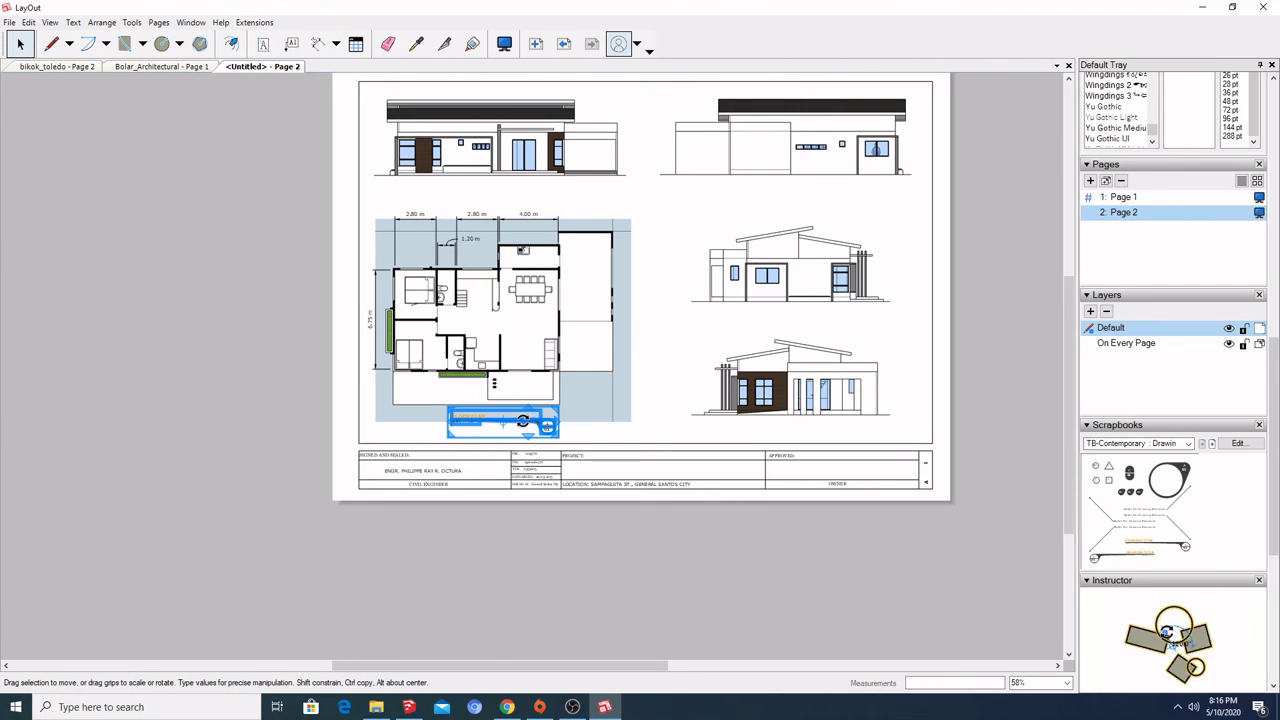
- Copy the FLOOR PLAN label beneath a right-hand elevation and recentre the whole sheet in view
drag(514, 421, 814, 380)
scroll(825, 186, up, 4)
scroll(869, 277, down, 5)
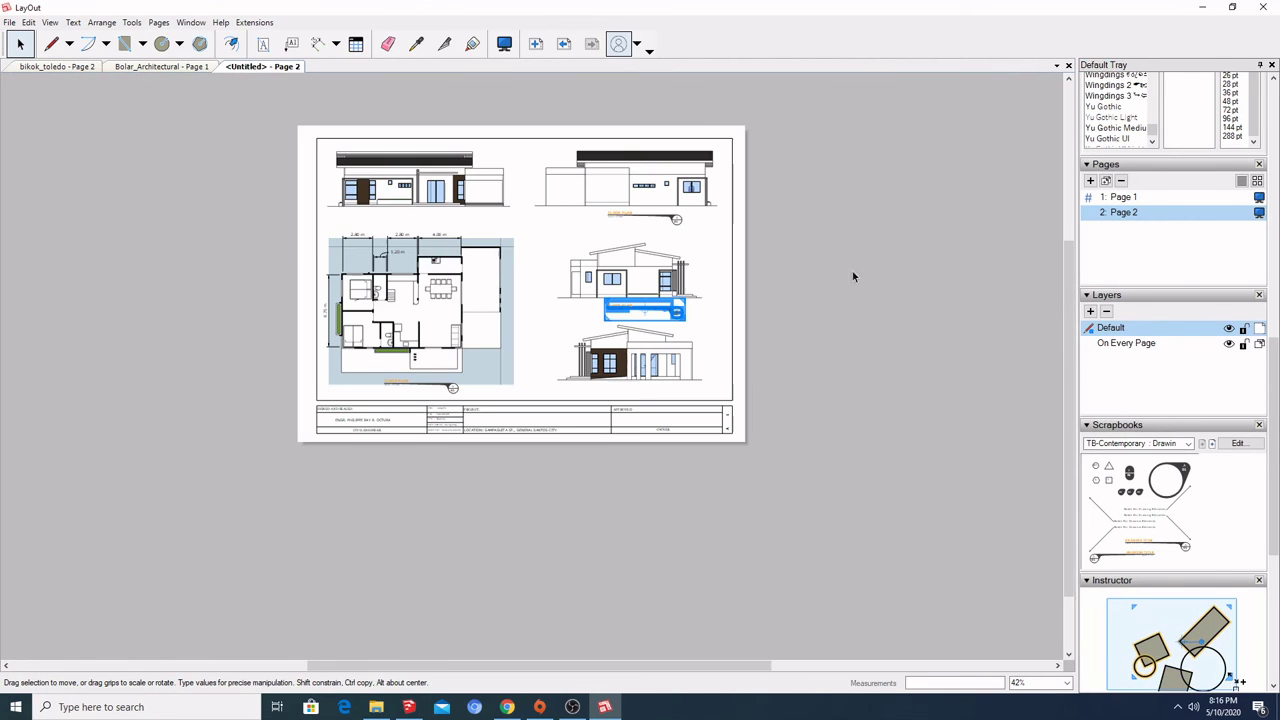
scroll(620, 278, up, 2)
middle_drag(560, 265, 536, 316)
scroll(545, 341, up, 2)
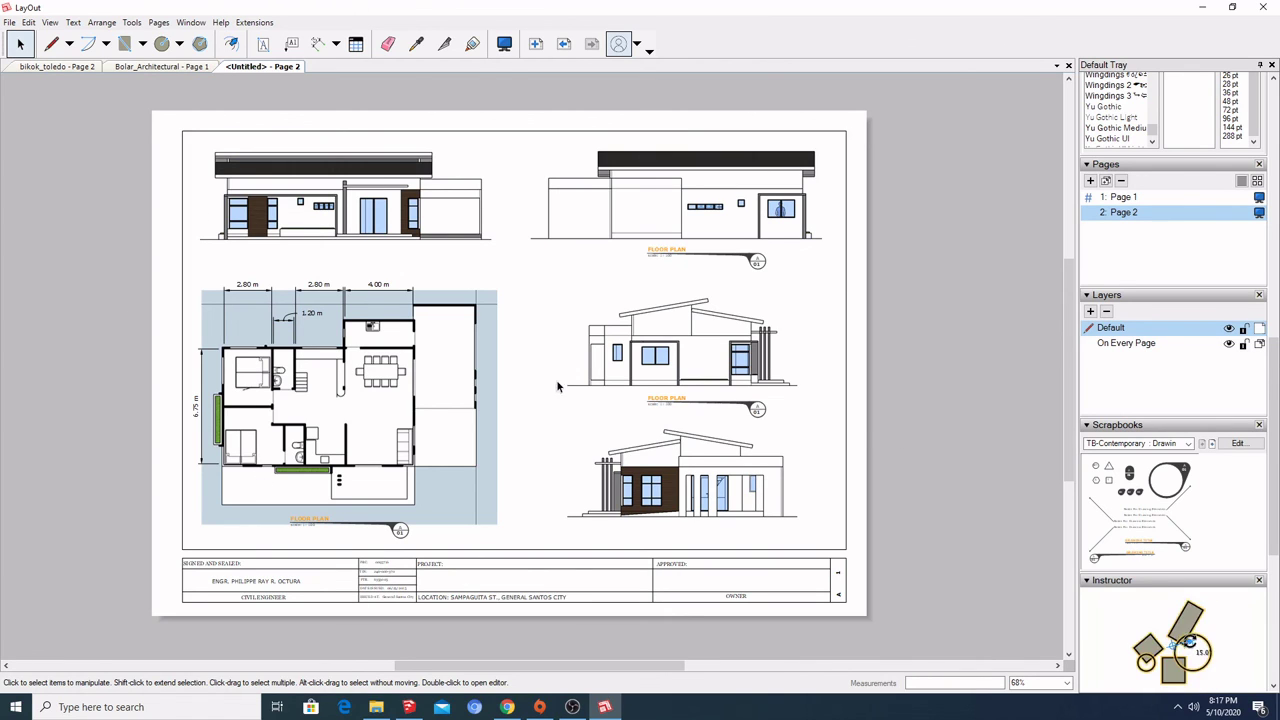
mouse_move(550, 286)
middle_down()
mouse_move(564, 280)
mouse_move(560, 293)
middle_up()
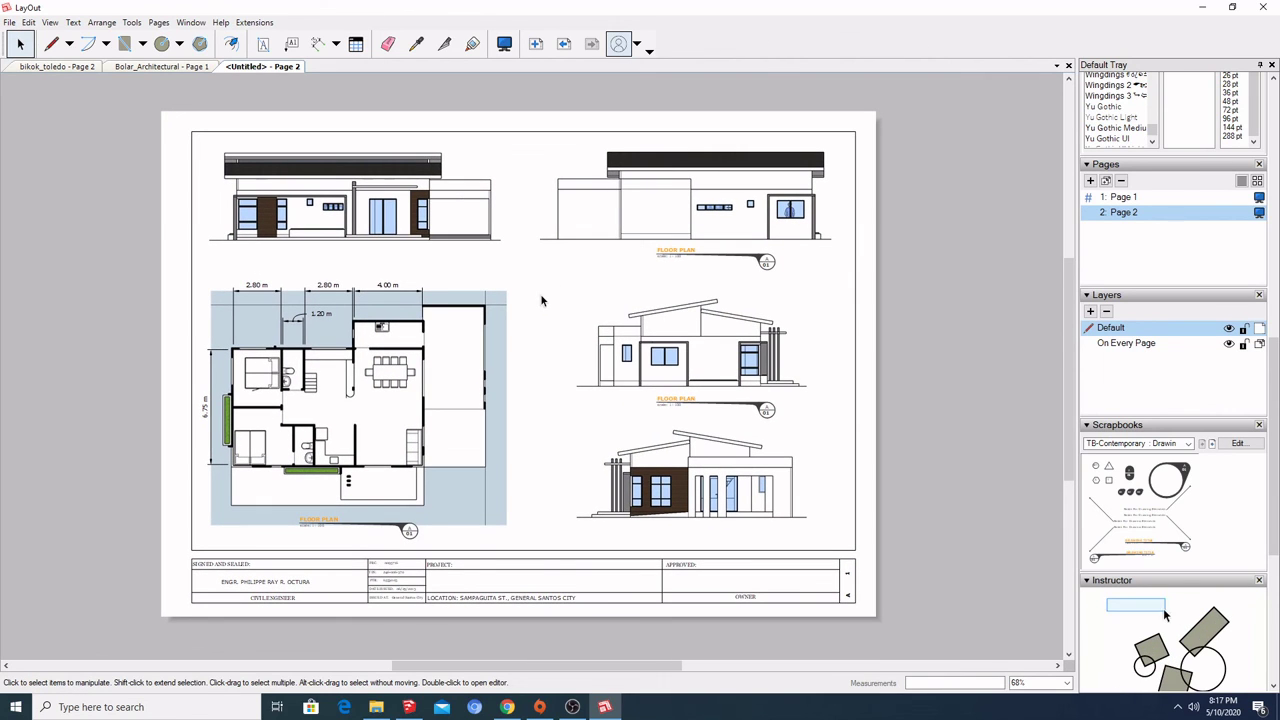